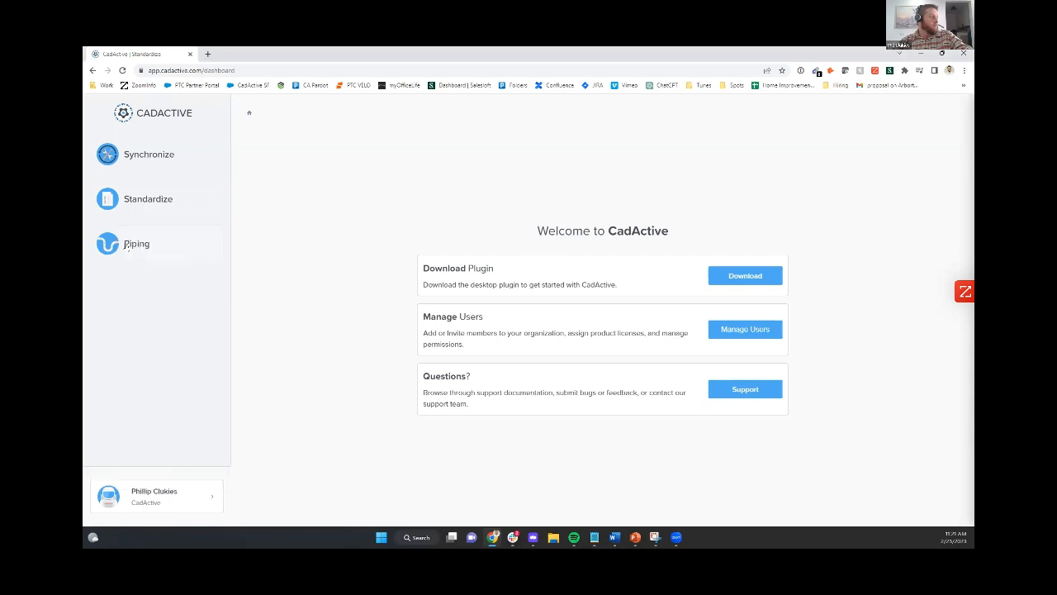
Review the Synchronize config profiles and the list of Piping entities in the CadActive dashboard
{"action": "left_click", "coordinate": [157, 155]}
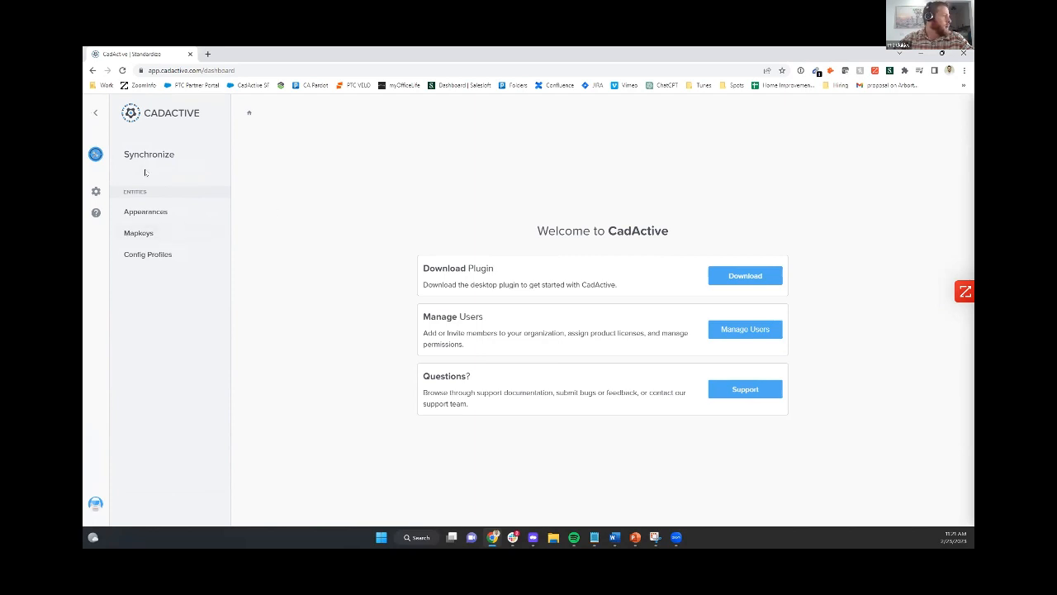
{"action": "left_click", "coordinate": [148, 254]}
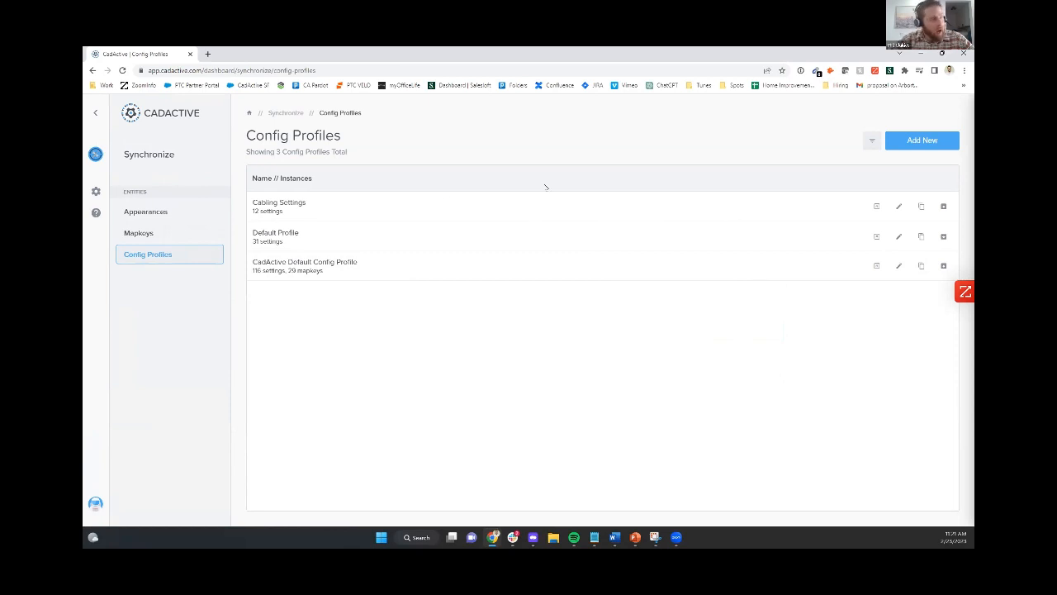
{"action": "left_click", "coordinate": [95, 112]}
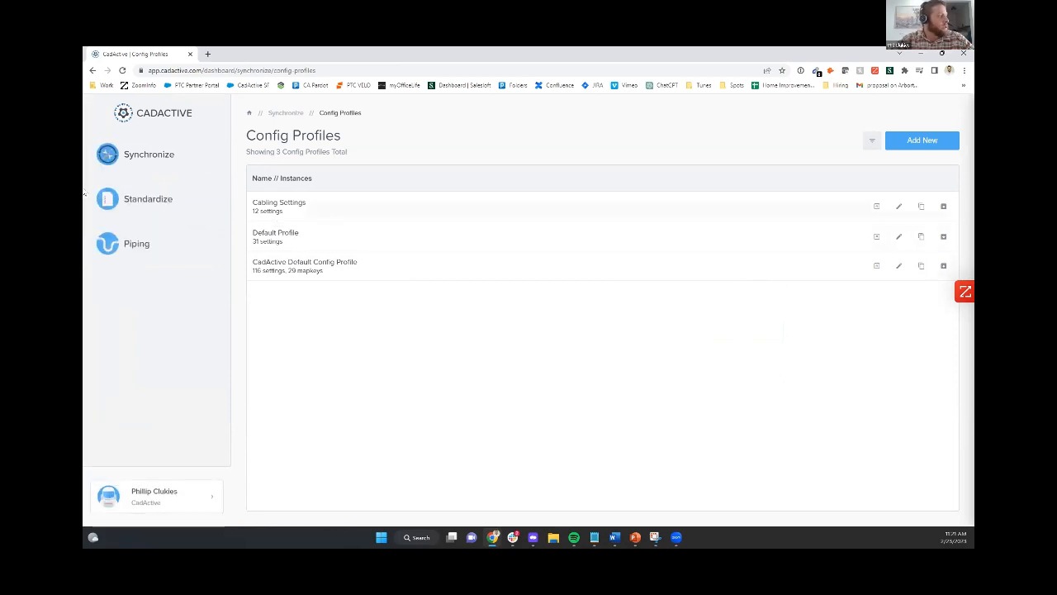
{"action": "left_click", "coordinate": [119, 241]}
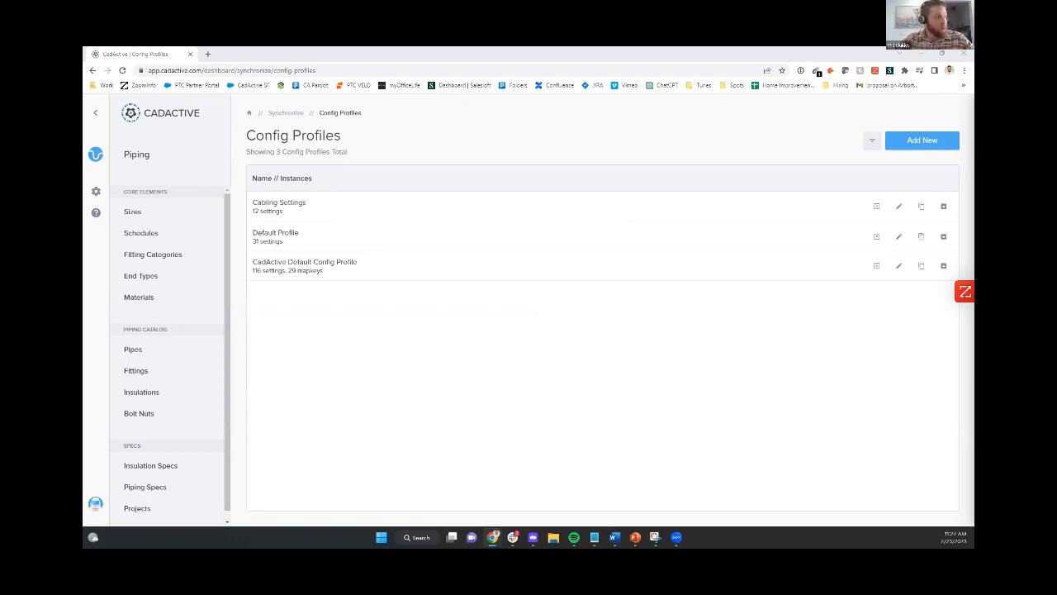
{"action": "scroll", "coordinate": [145, 334], "scroll_direction": "down", "scroll_amount": 1}
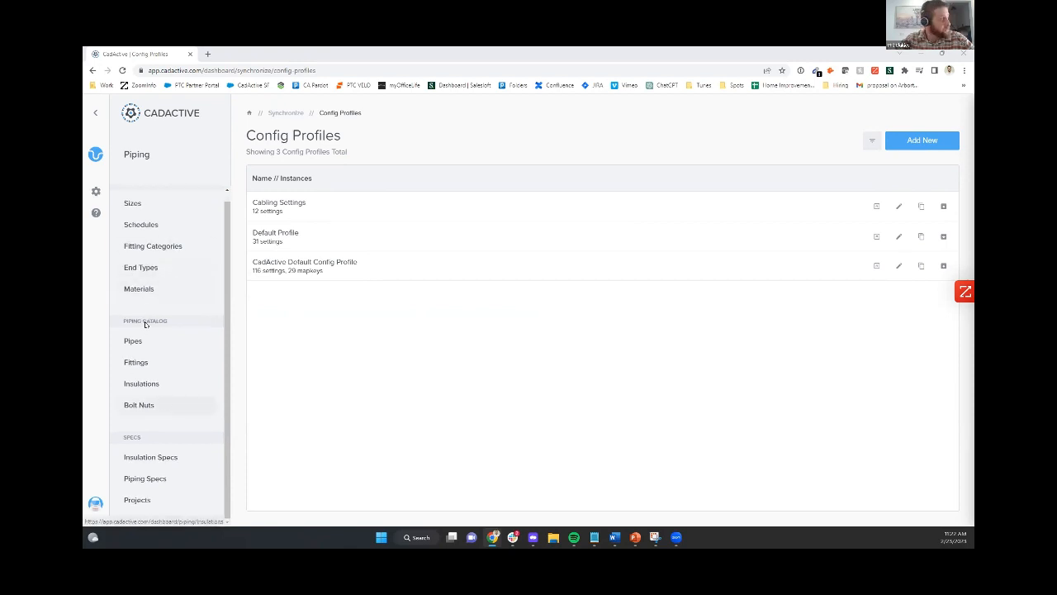
{"action": "left_click", "coordinate": [95, 112]}
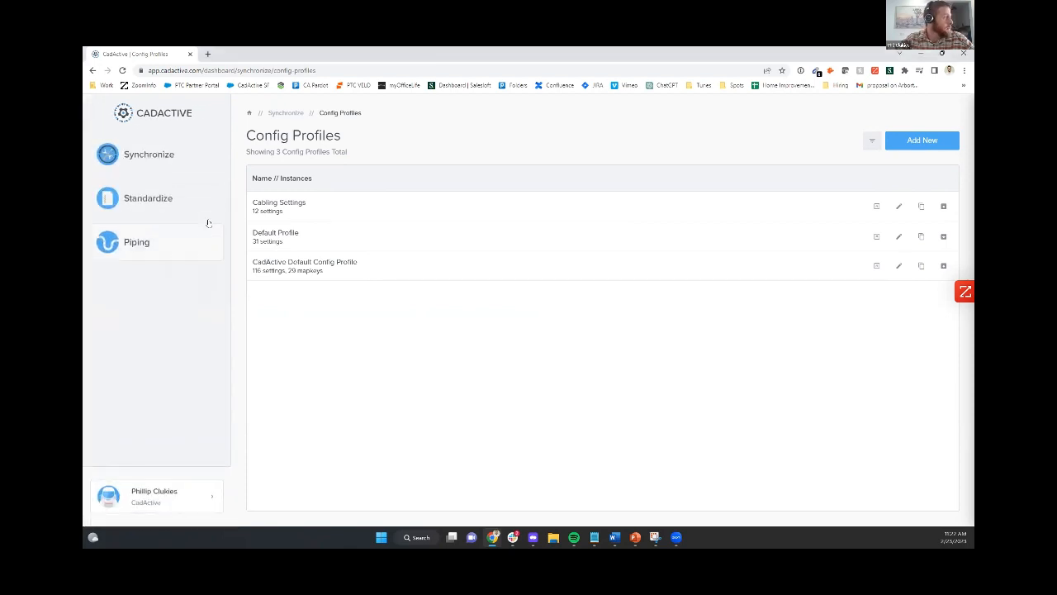
Review the orientations, sections and simplified reps defined under Standardize
{"action": "left_click", "coordinate": [170, 199]}
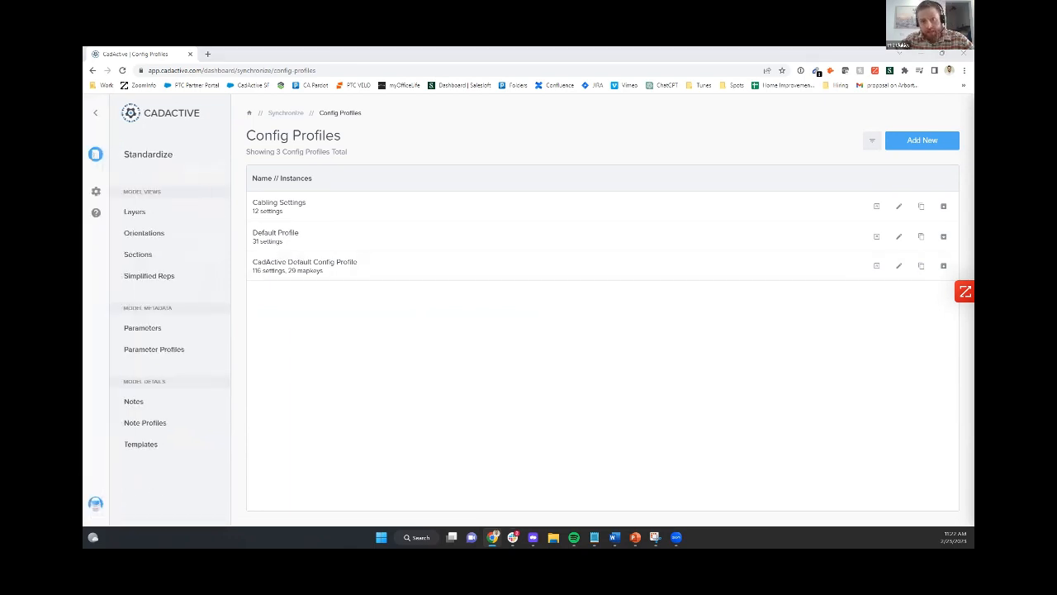
{"action": "left_click", "coordinate": [158, 231]}
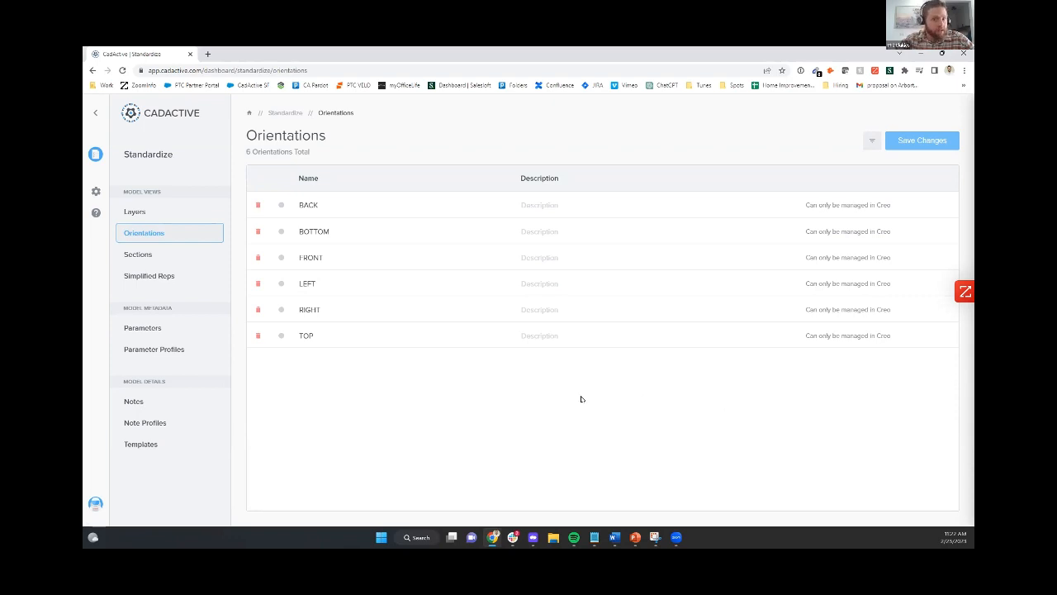
{"action": "left_click", "coordinate": [169, 254]}
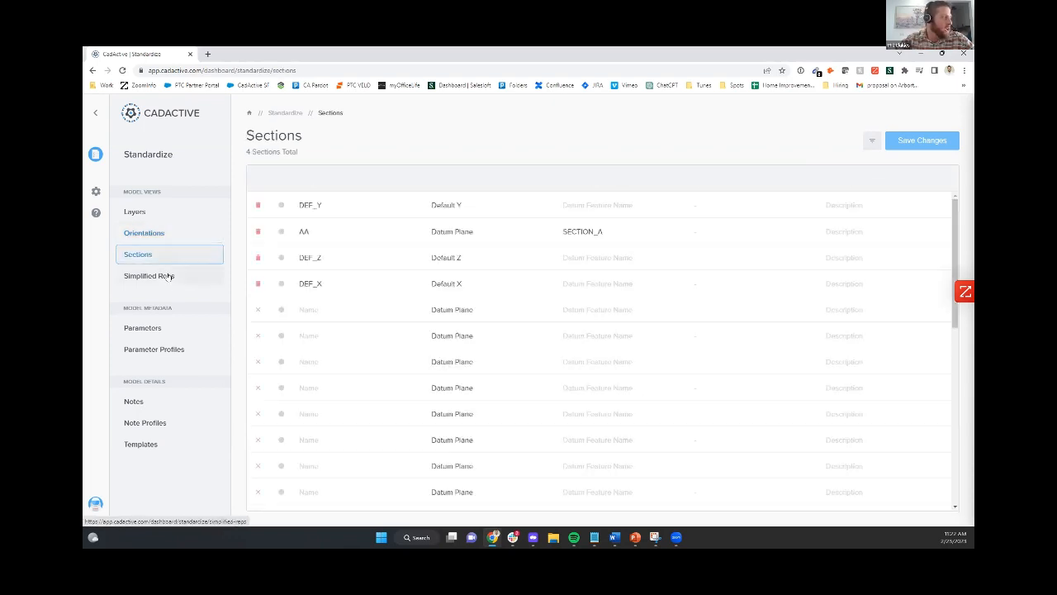
{"action": "left_click", "coordinate": [198, 277]}
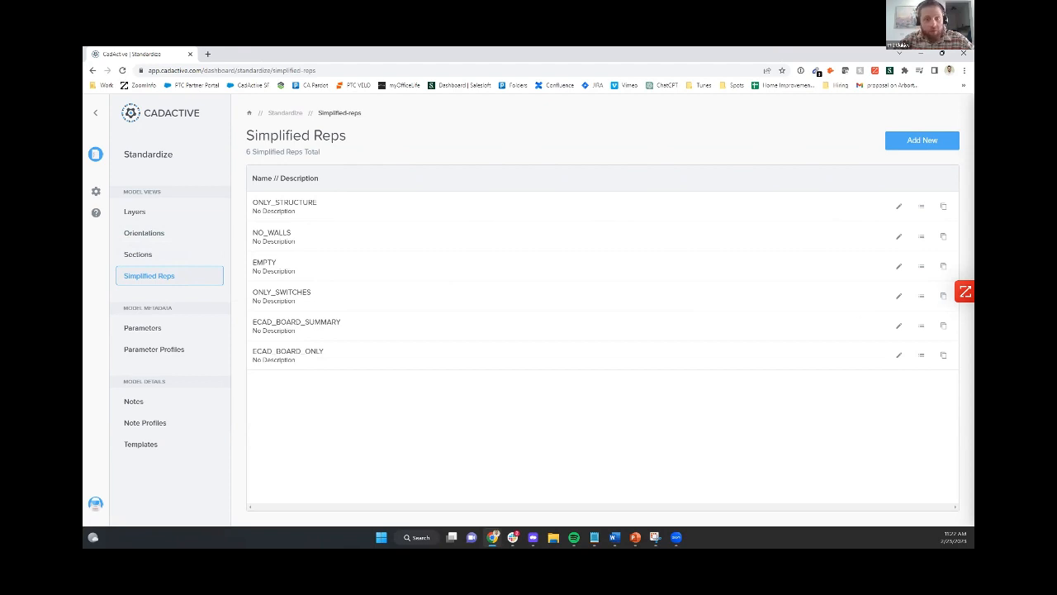
Add a ruleset named "Removes Hardware" with the Exclude action to the ECAD_BOARD_SUMMARY simplified rep
{"action": "left_click", "coordinate": [356, 327]}
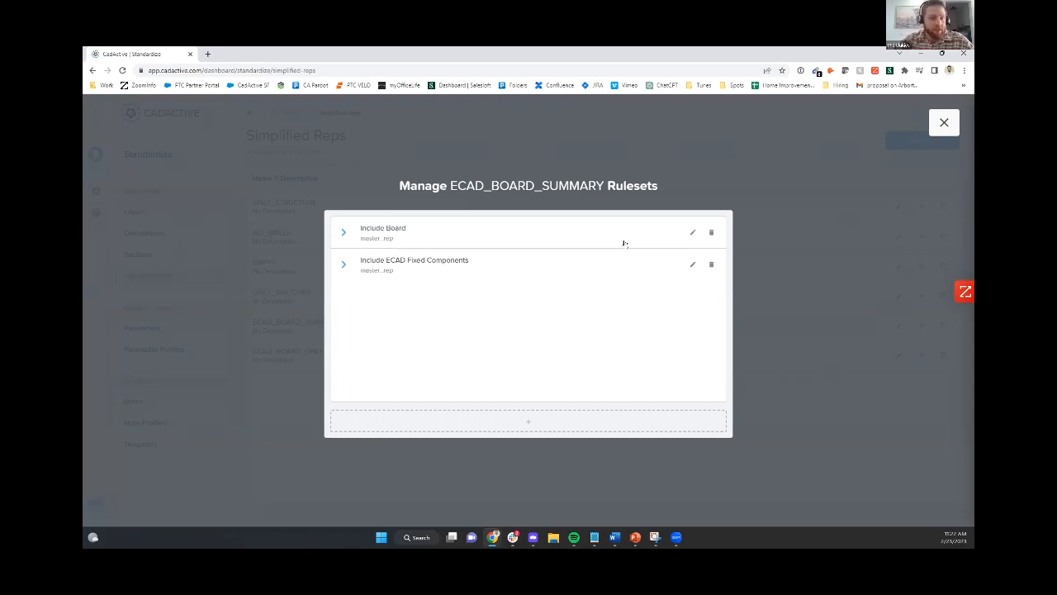
{"action": "left_click", "coordinate": [549, 425]}
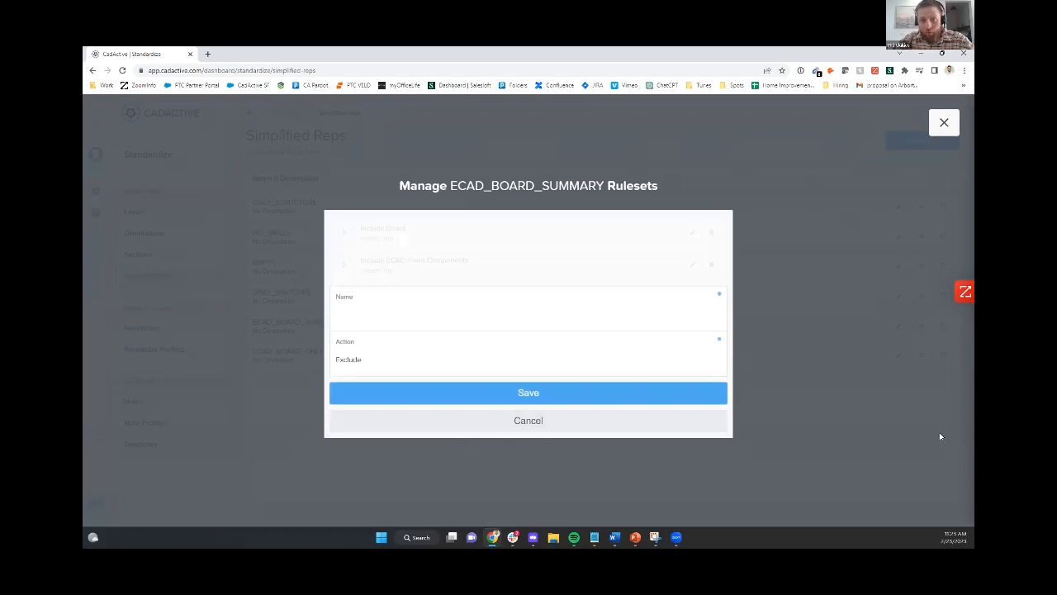
{"action": "left_click", "coordinate": [489, 313]}
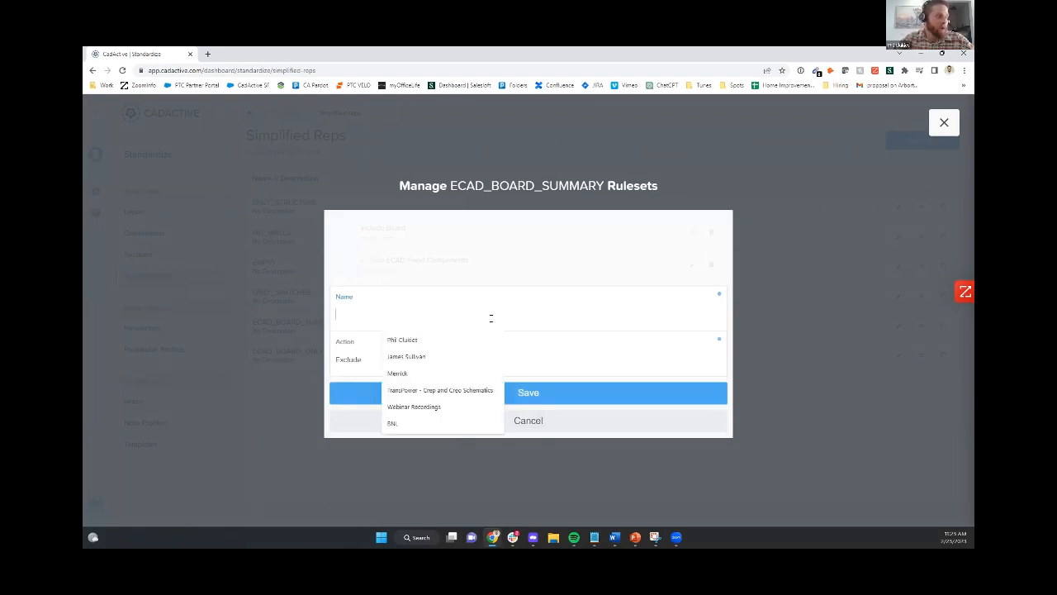
{"action": "type", "text": "Remove"}
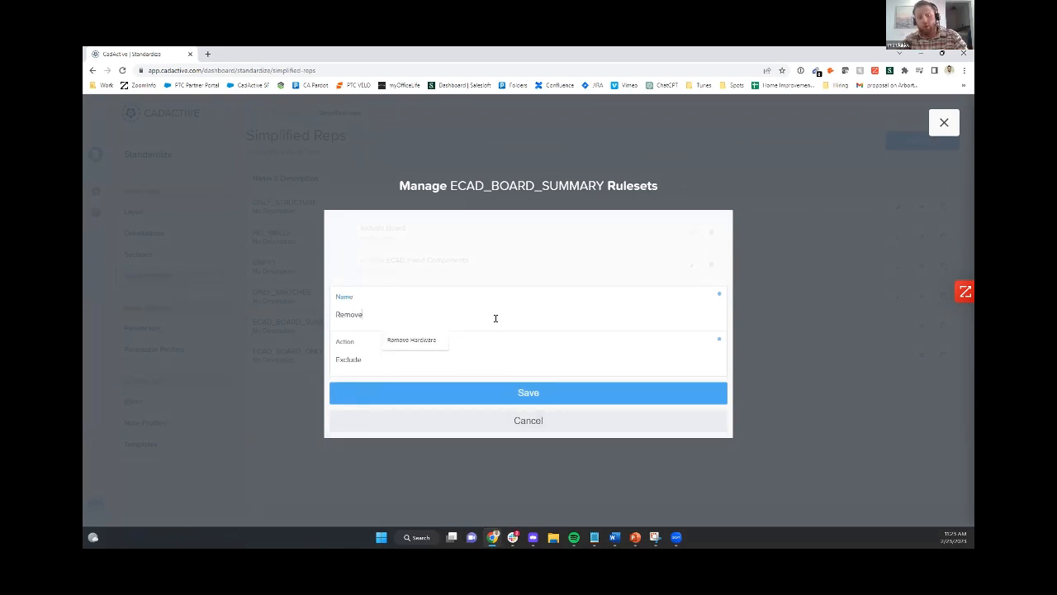
{"action": "type", "text": "s Hardware"}
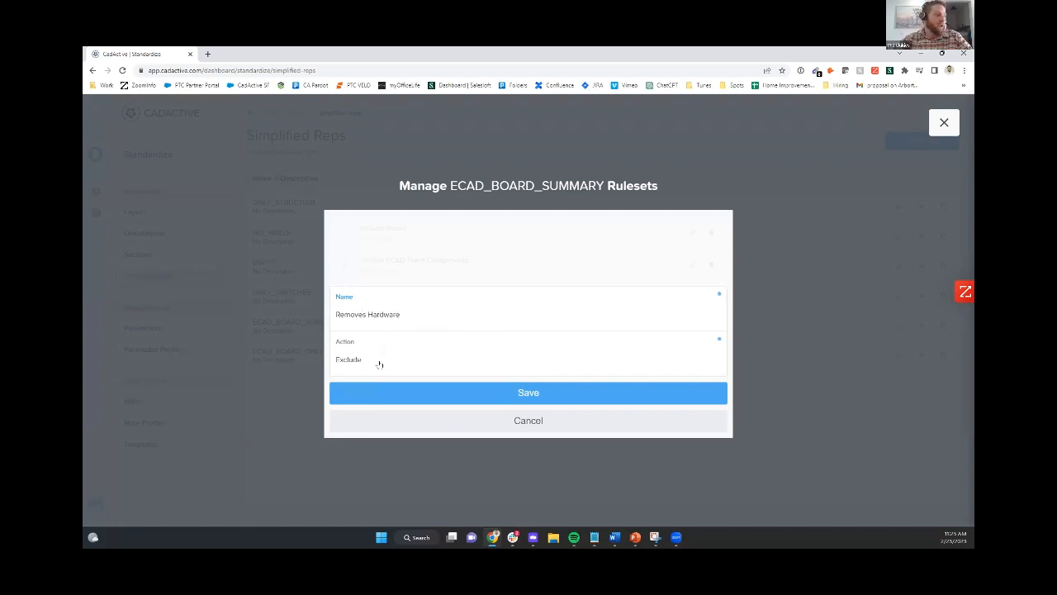
{"action": "left_click", "coordinate": [413, 392]}
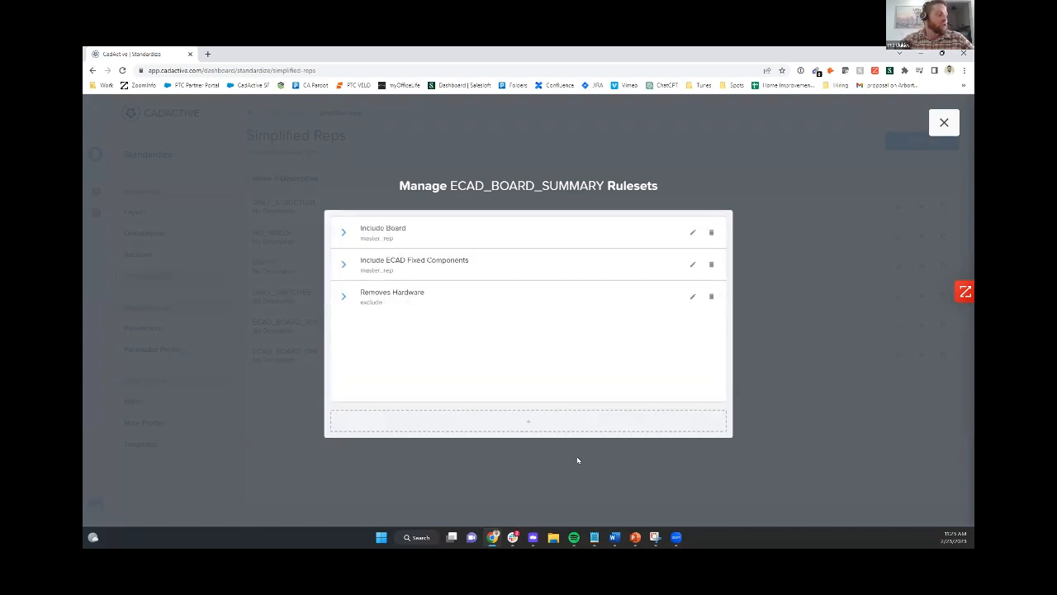
Look through the rule templates available for a new rule in the Removes Hardware ruleset
{"action": "left_click", "coordinate": [383, 304]}
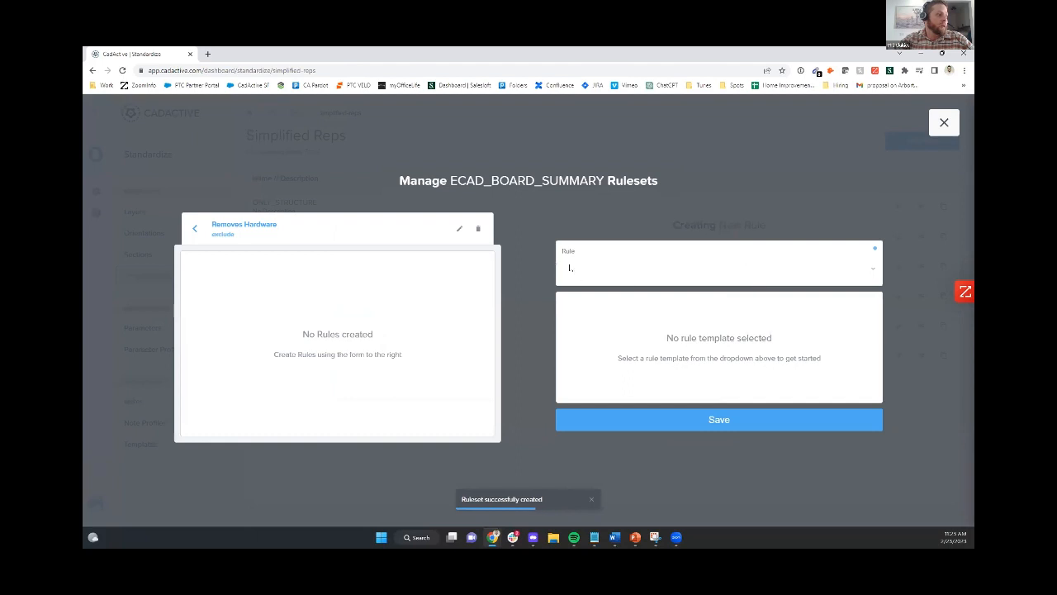
{"action": "left_click", "coordinate": [815, 281]}
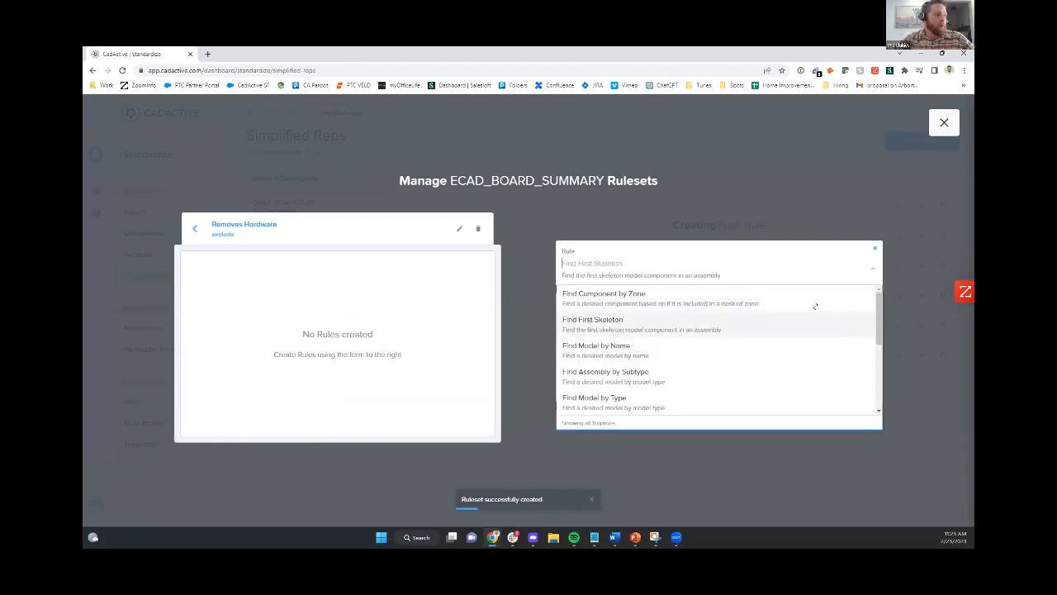
{"action": "scroll", "coordinate": [814, 351], "scroll_direction": "down", "scroll_amount": 1}
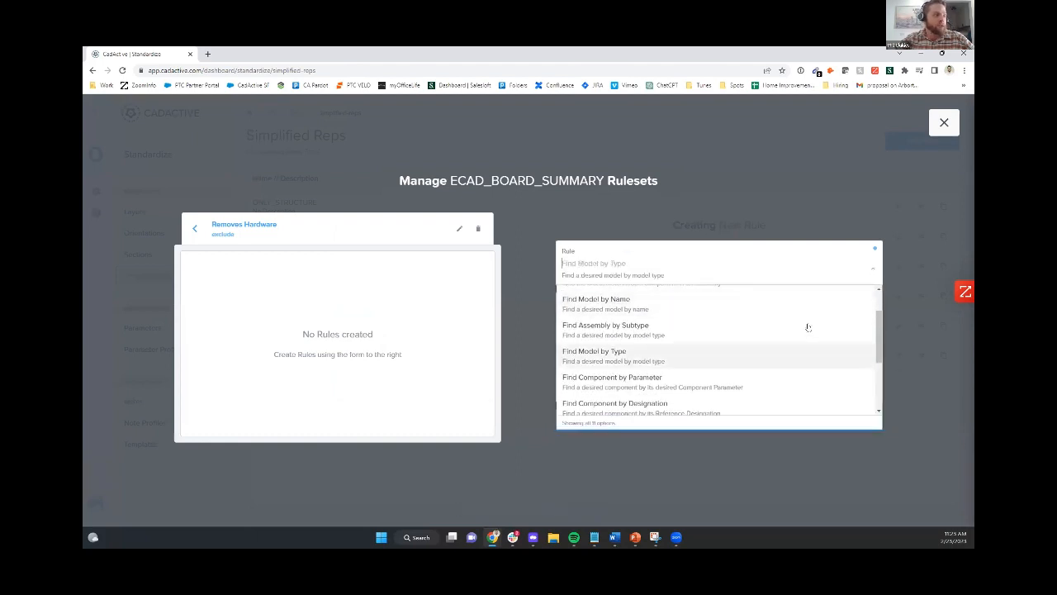
{"action": "scroll", "coordinate": [813, 357], "scroll_direction": "down", "scroll_amount": 2}
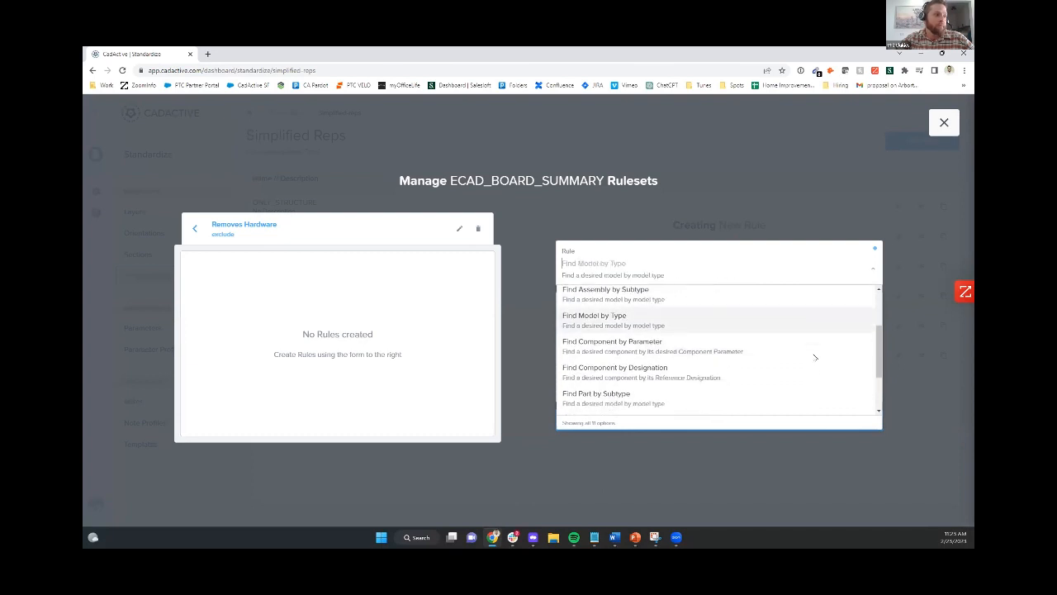
{"action": "scroll", "coordinate": [798, 382], "scroll_direction": "down", "scroll_amount": 2}
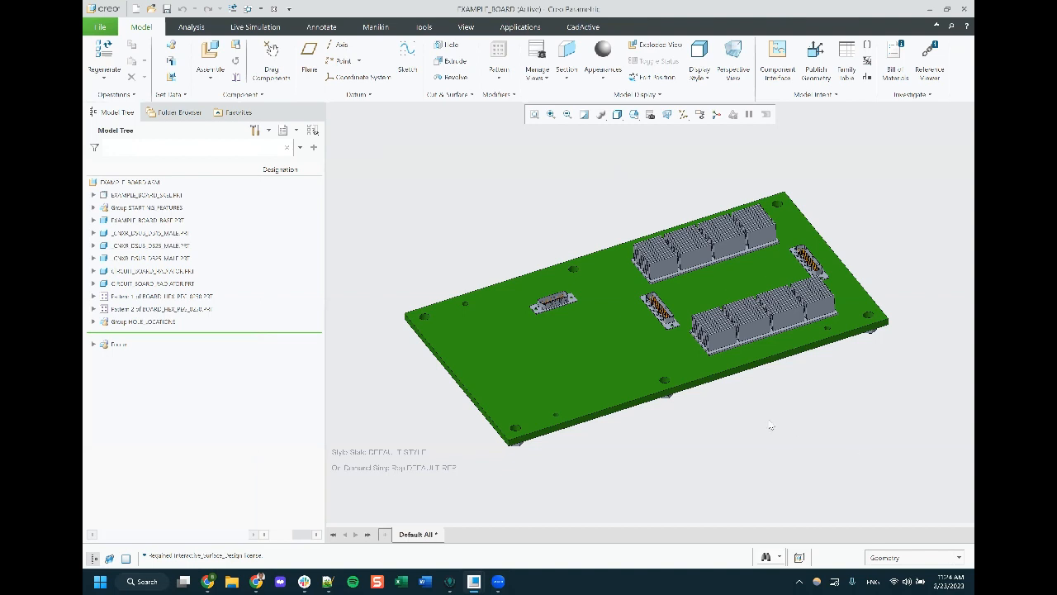
Switch to Creo Parametric and delete the Left and Right saved orientations from the EXAMPLE_BOARD assembly
{"action": "middle_click_drag", "start_coordinate": [782, 429], "coordinate": [770, 418]}
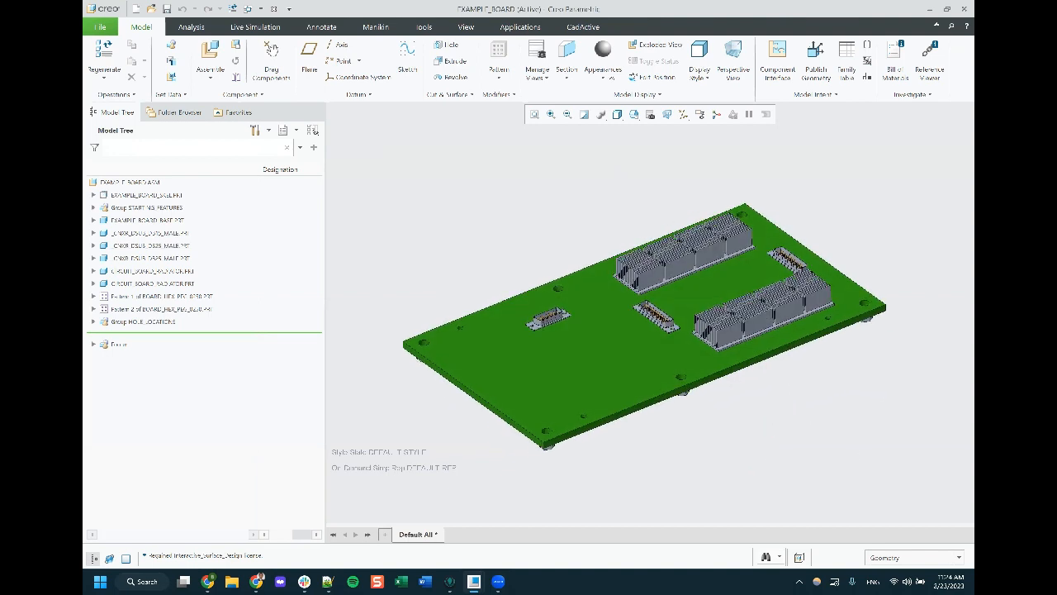
{"action": "left_click", "coordinate": [650, 114]}
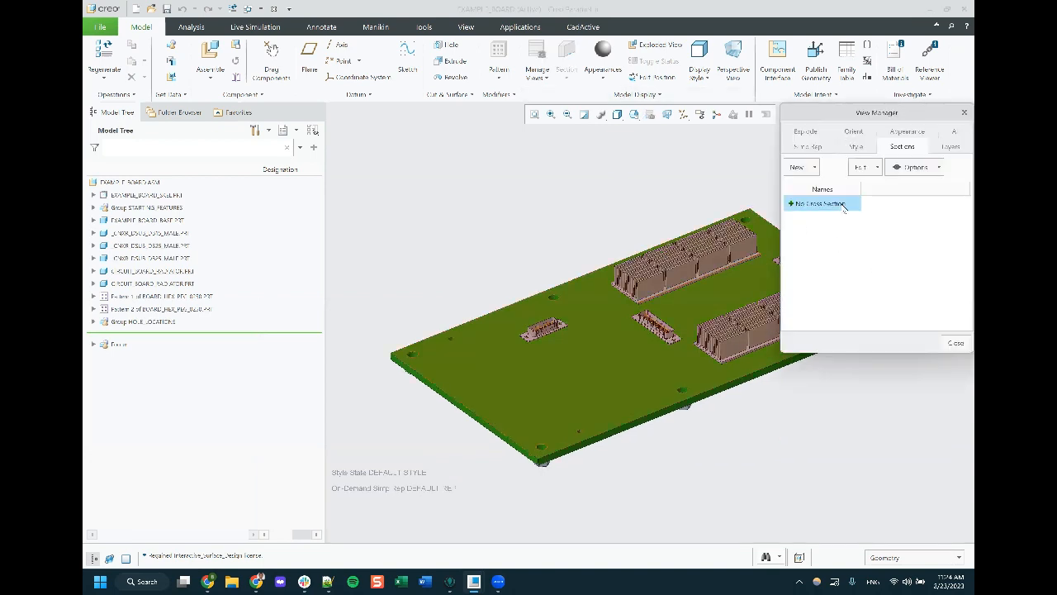
{"action": "left_click", "coordinate": [851, 133]}
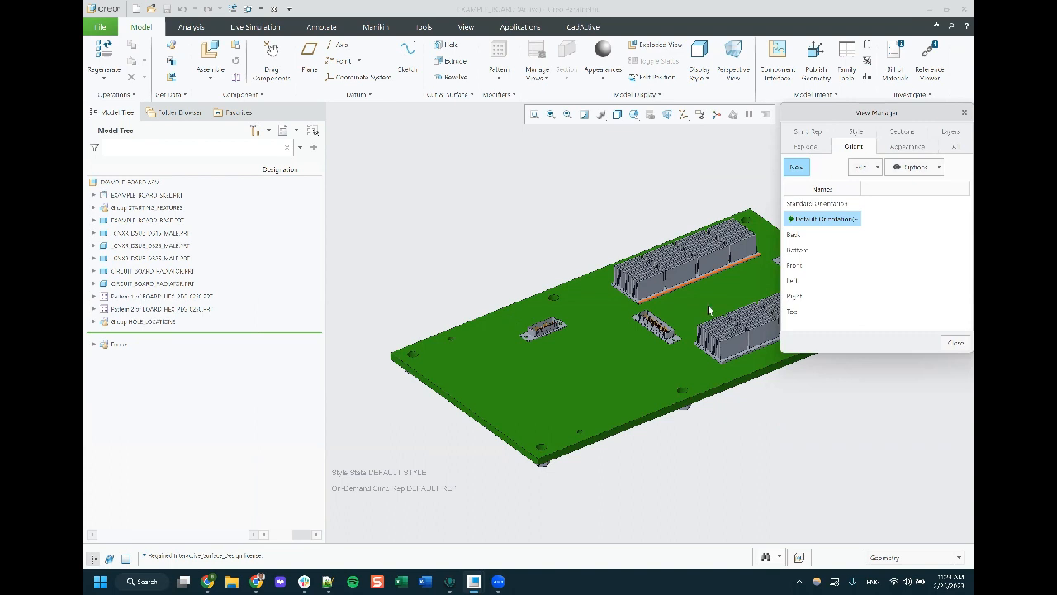
{"action": "key", "text": "ctrl+d"}
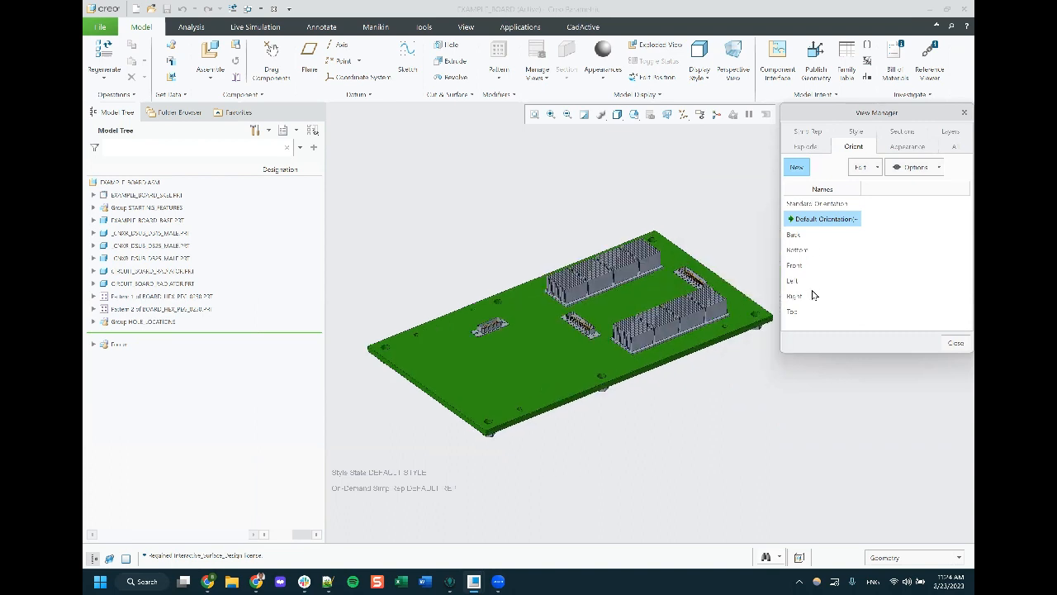
{"action": "left_click", "coordinate": [813, 288]}
{"action": "right_click", "coordinate": [813, 293]}
{"action": "left_click", "coordinate": [809, 341]}
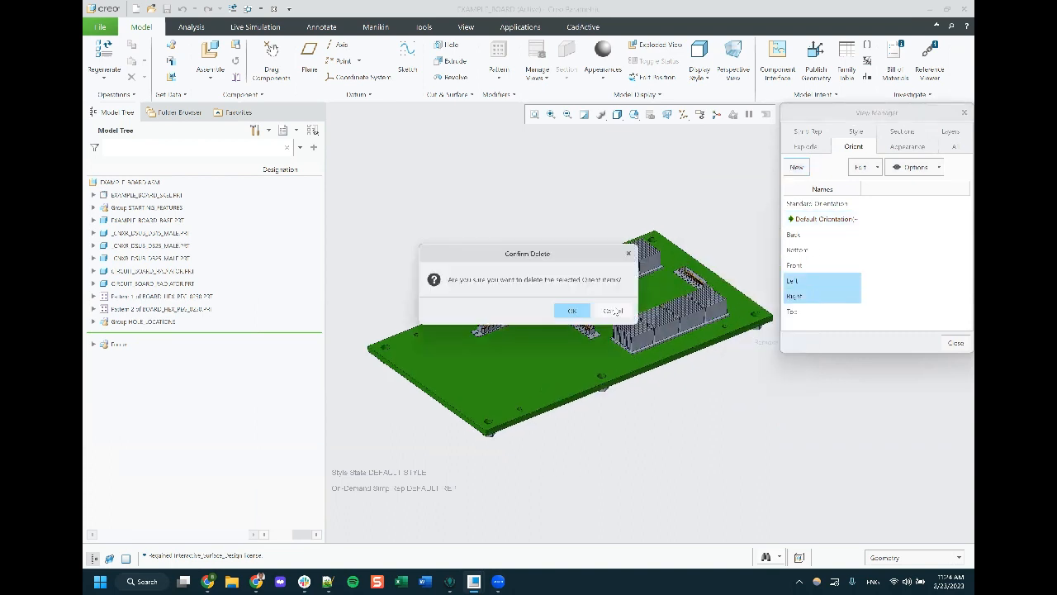
{"action": "left_click", "coordinate": [566, 311]}
Activate the board's Front orientation, rotate the model to an oblique view and save that view as Front
{"action": "double_click", "coordinate": [808, 266]}
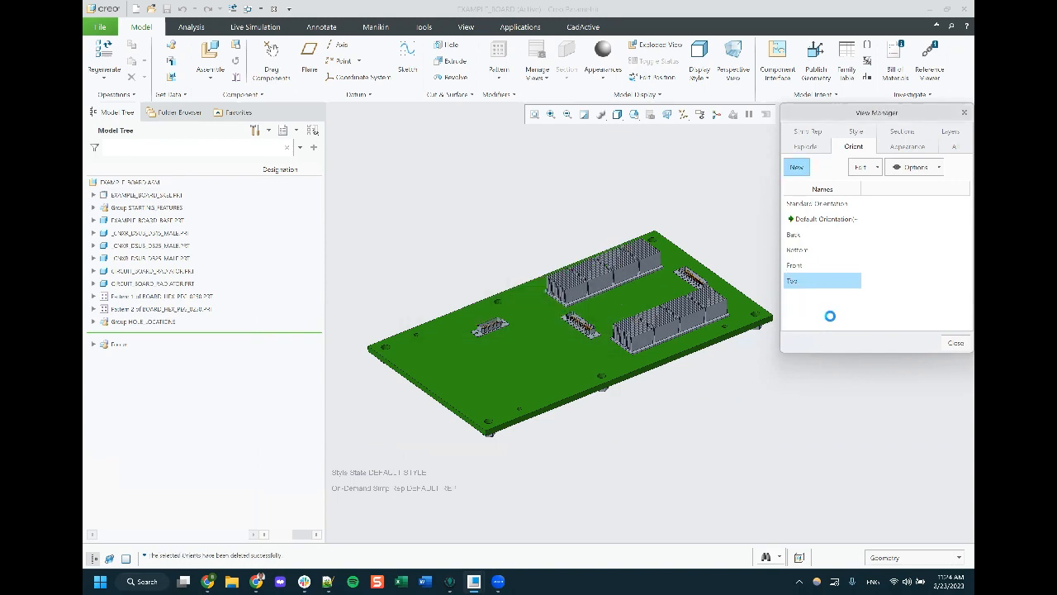
{"action": "middle_click_drag", "start_coordinate": [639, 211], "coordinate": [529, 277]}
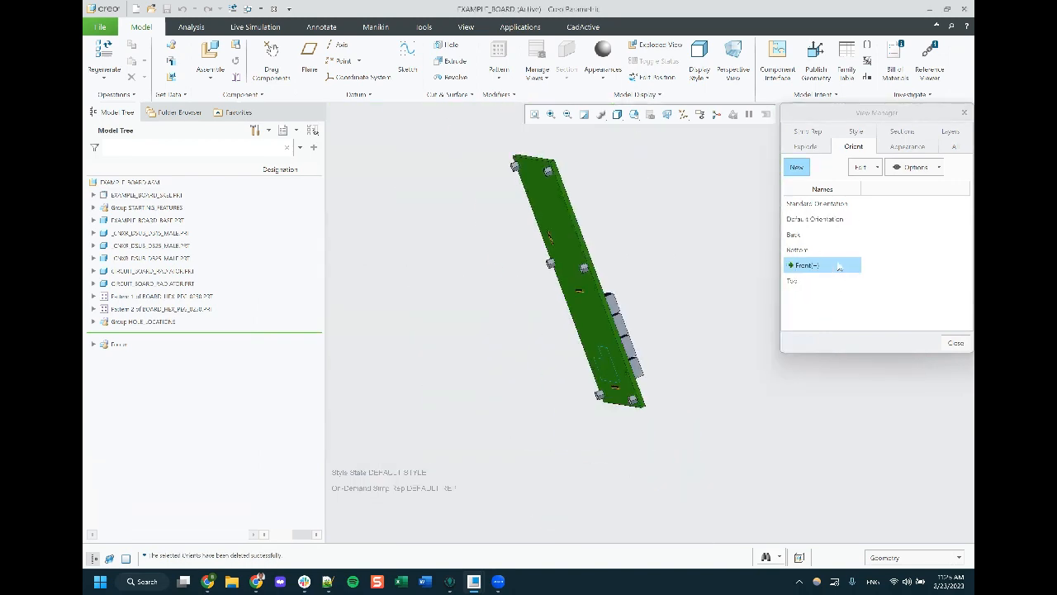
{"action": "right_click", "coordinate": [838, 266]}
{"action": "key", "text": "Up"}
{"action": "key", "text": "Return"}
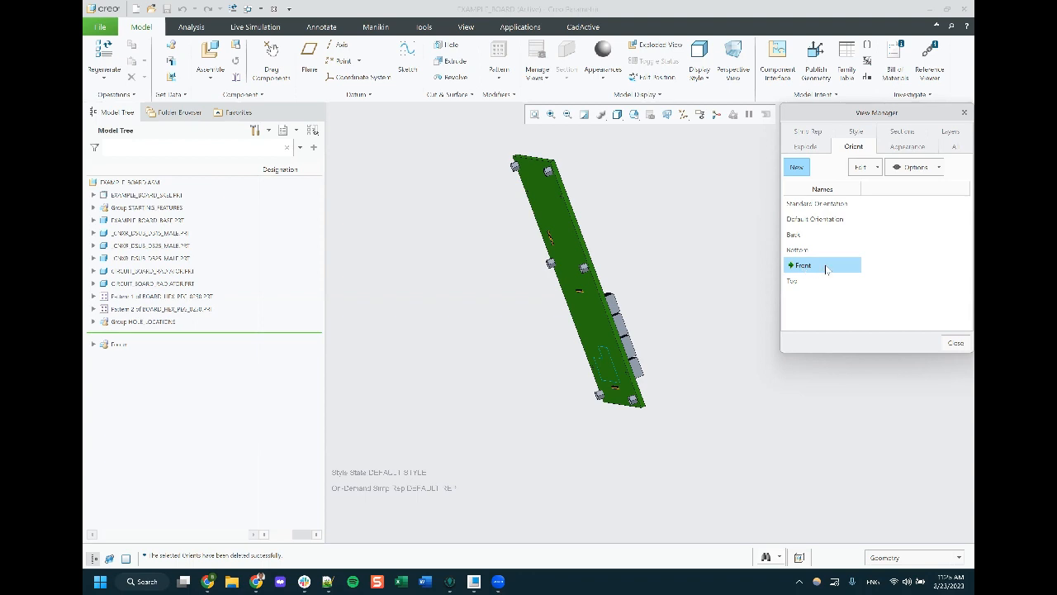
Check the board assembly's simplified representations and cross sections, and close the View Manager
{"action": "left_click", "coordinate": [826, 131]}
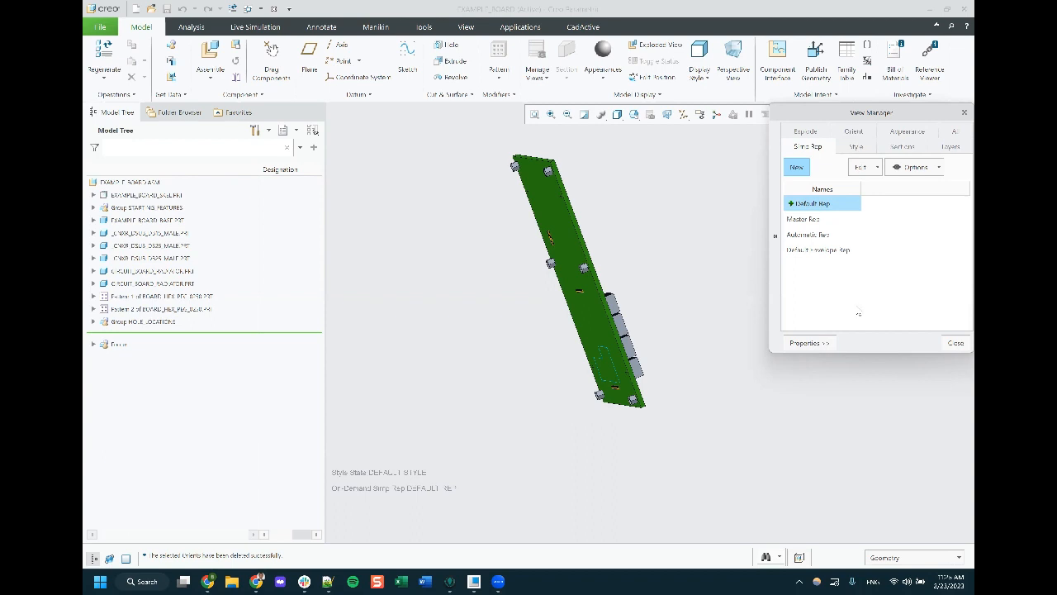
{"action": "left_click", "coordinate": [913, 147]}
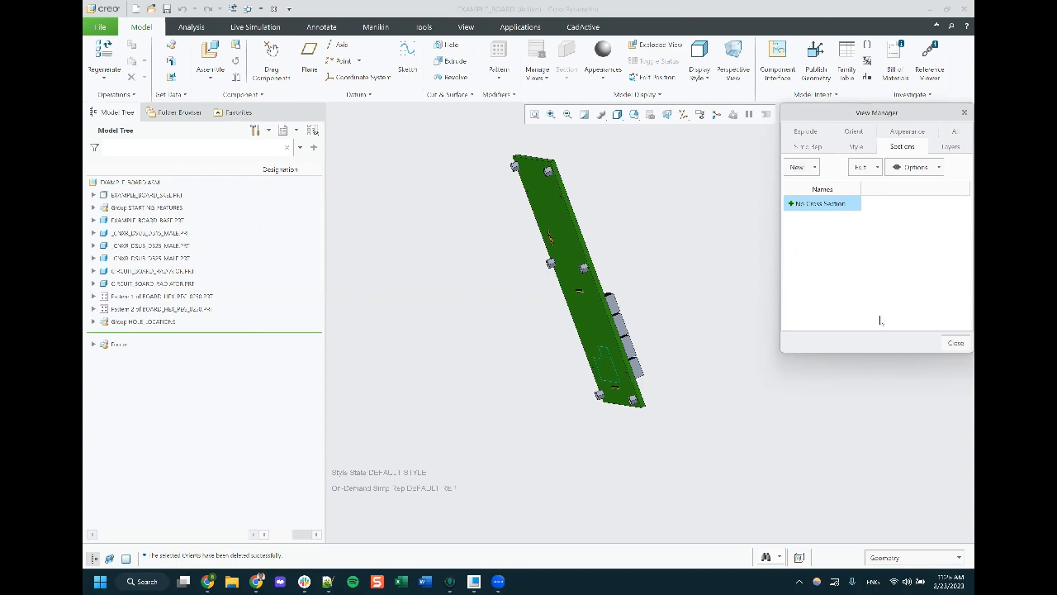
{"action": "key", "text": "Escape"}
Start applying a CadActive model template to the board assembly with ECAD Board Assembly Template as the desired template, and show its details
{"action": "left_click", "coordinate": [581, 27]}
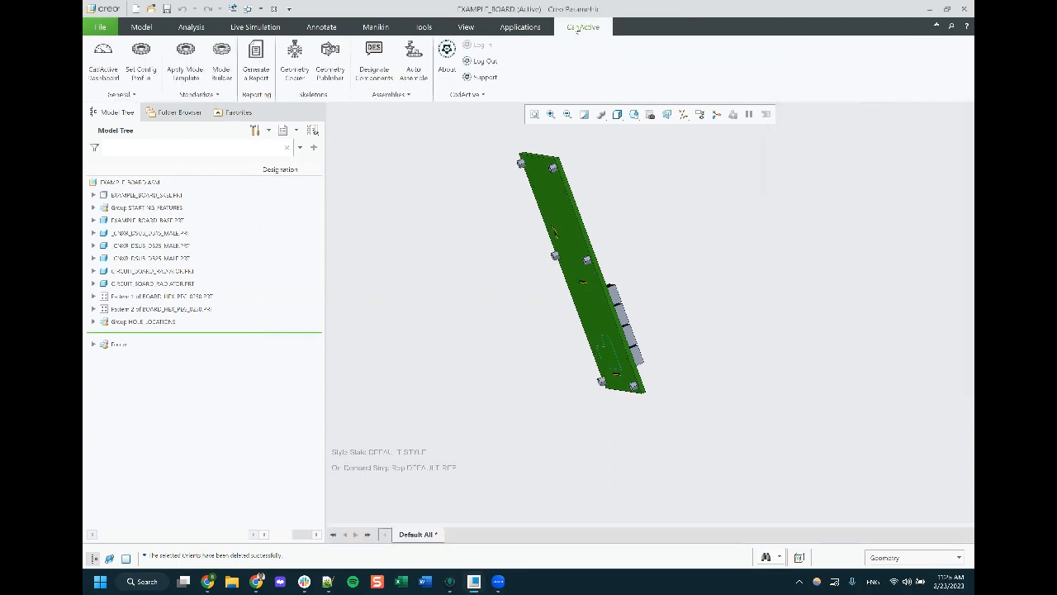
{"action": "left_click", "coordinate": [196, 73]}
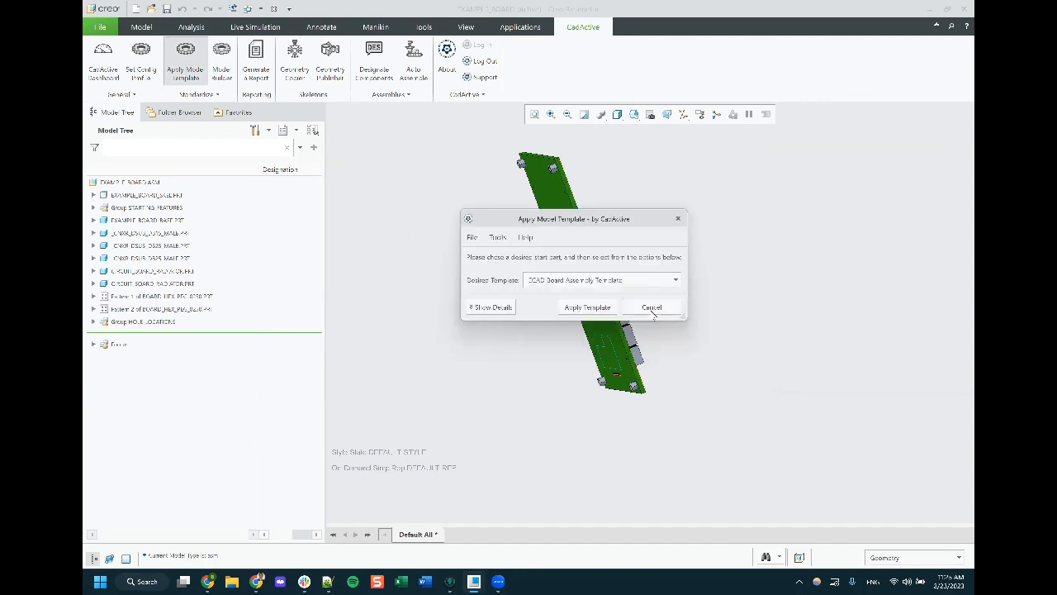
{"action": "left_click", "coordinate": [656, 280]}
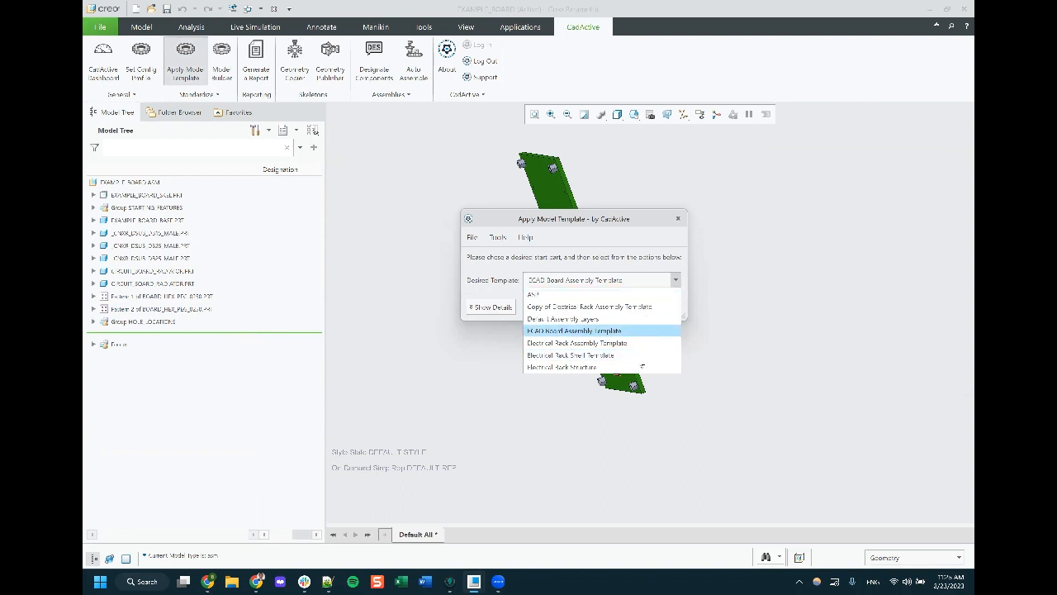
{"action": "left_click", "coordinate": [676, 281]}
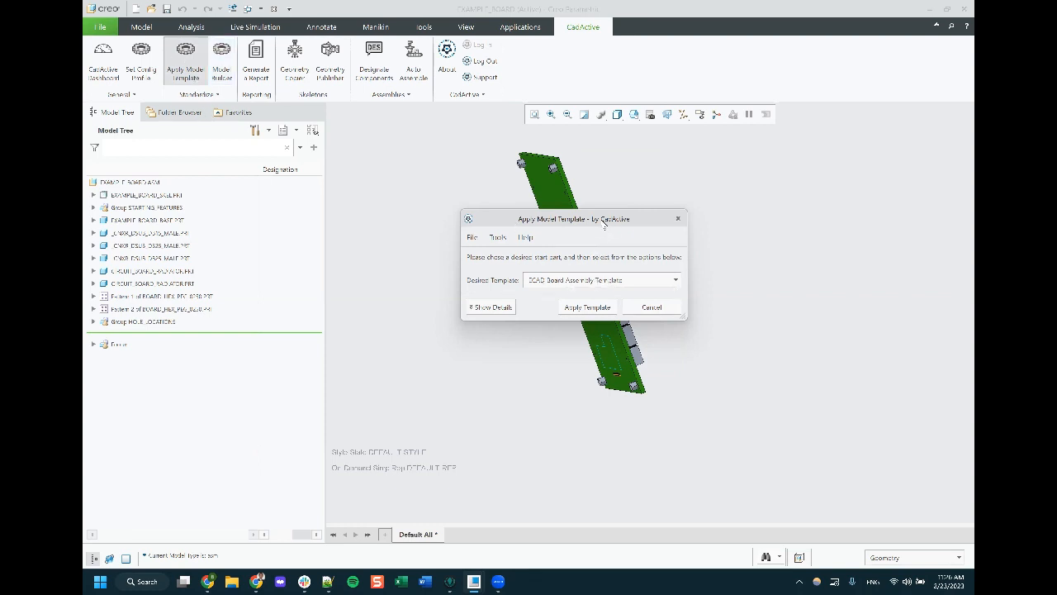
{"action": "left_click", "coordinate": [479, 311]}
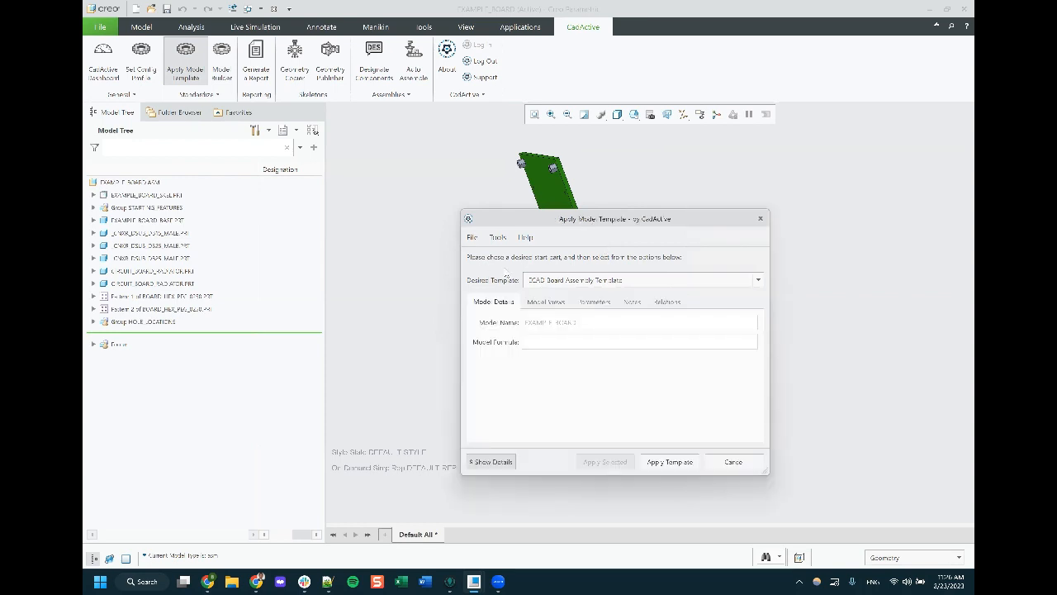
Review the template comparison for the board's orientations, simplified representations, layers and cross sections
{"action": "left_click", "coordinate": [525, 277]}
{"action": "scroll", "coordinate": [552, 362], "scroll_direction": "down", "scroll_amount": 2}
{"action": "scroll", "coordinate": [551, 363], "scroll_direction": "up", "scroll_amount": 2}
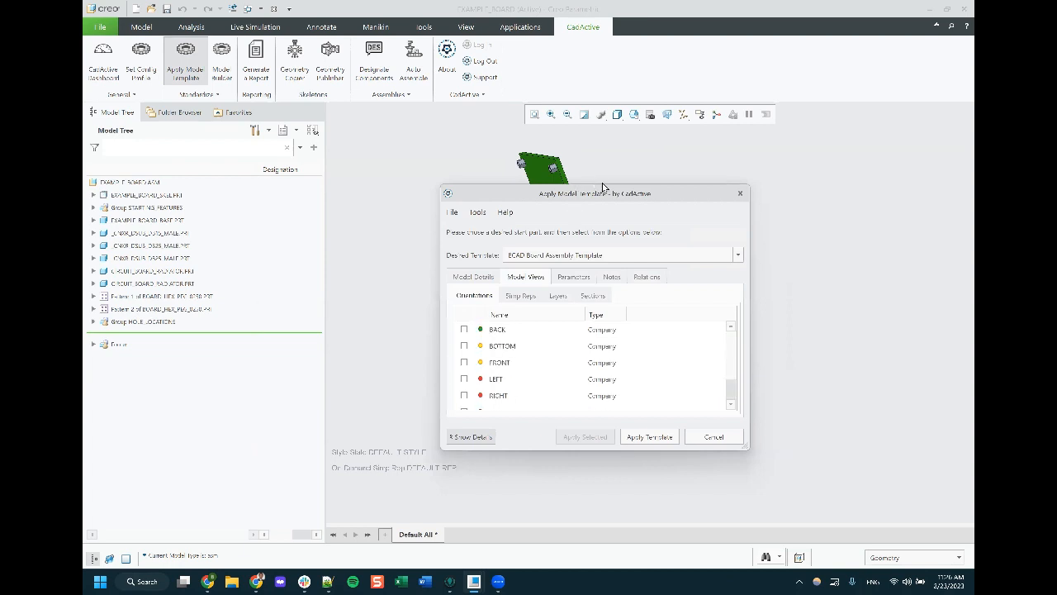
{"action": "left_click_drag", "start_coordinate": [603, 184], "coordinate": [603, 141]}
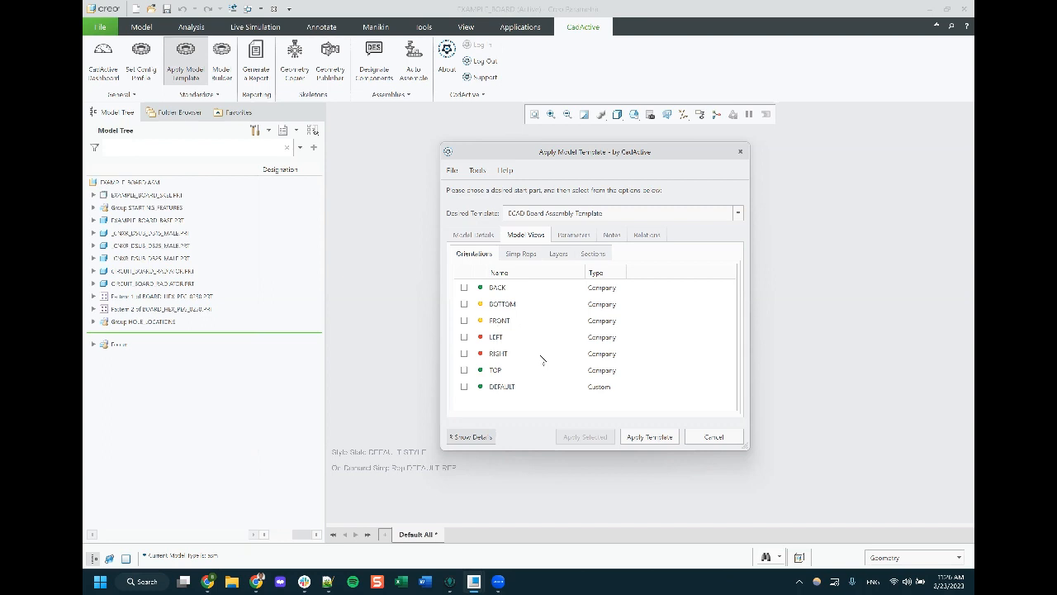
{"action": "left_click", "coordinate": [529, 256]}
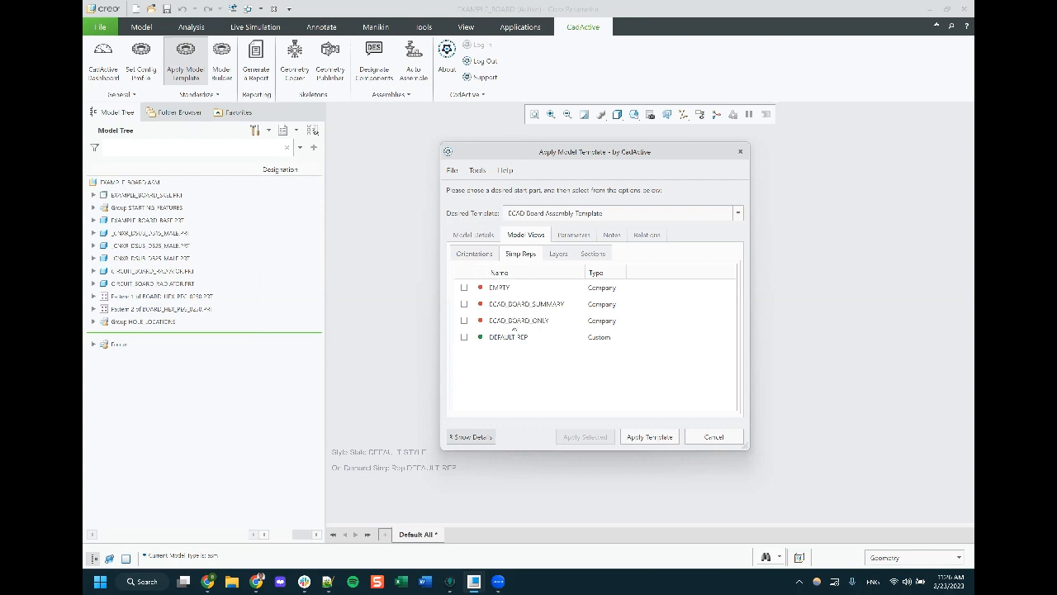
{"action": "left_click", "coordinate": [559, 256]}
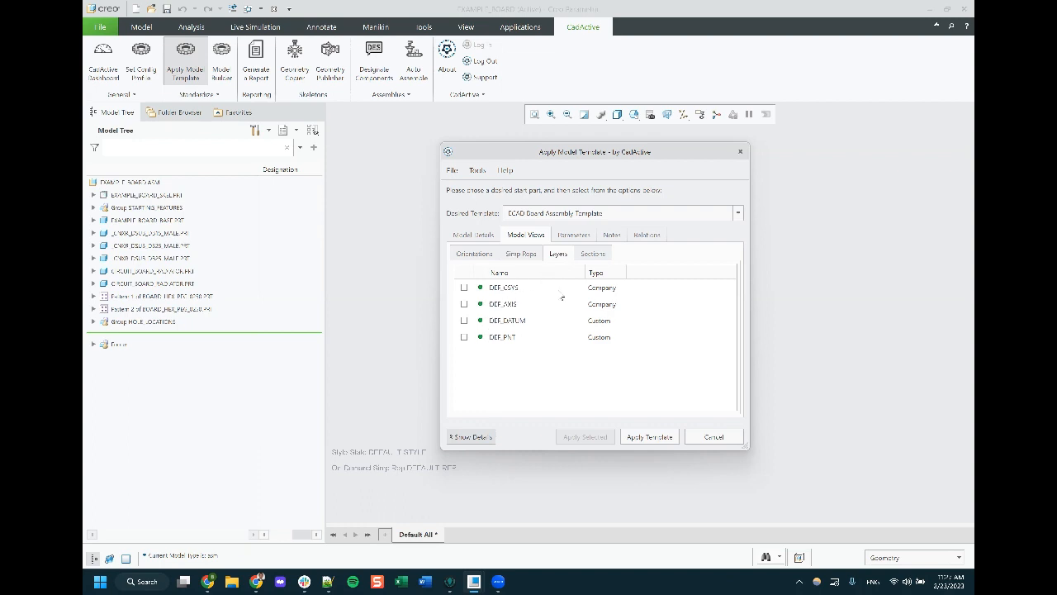
{"action": "left_click", "coordinate": [594, 256]}
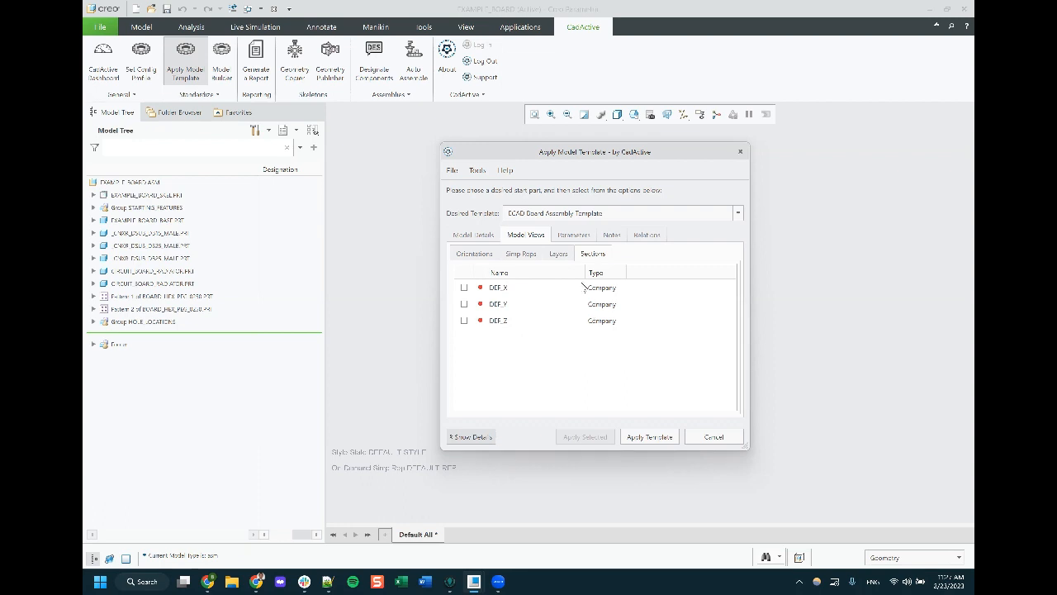
Review the template comparison for the board's parameters, notes and relations, widening the parameter value column to read full values
{"action": "left_click", "coordinate": [576, 237]}
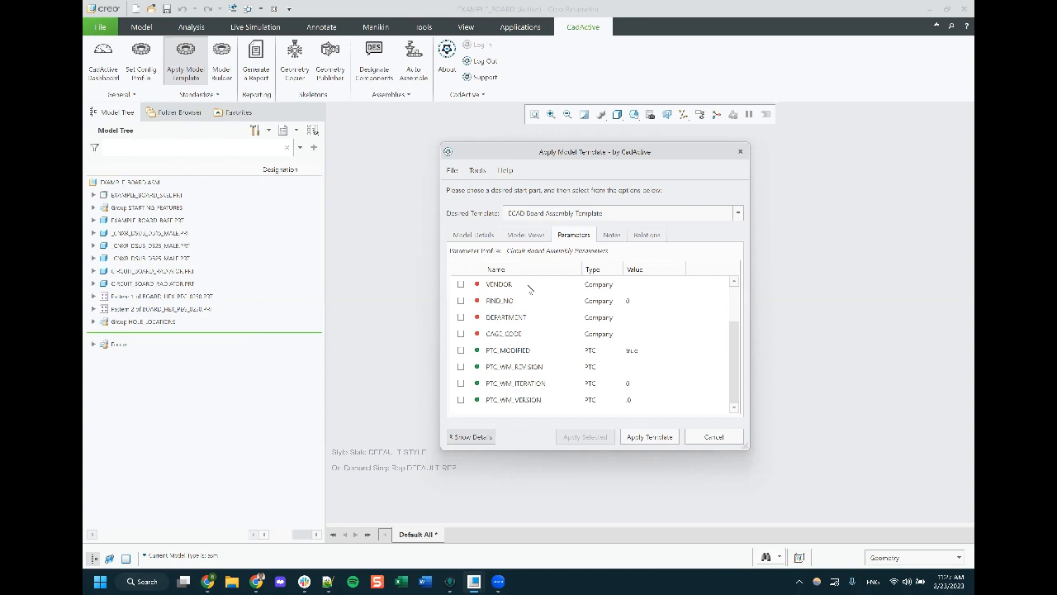
{"action": "scroll", "coordinate": [632, 317], "scroll_direction": "down", "scroll_amount": 2}
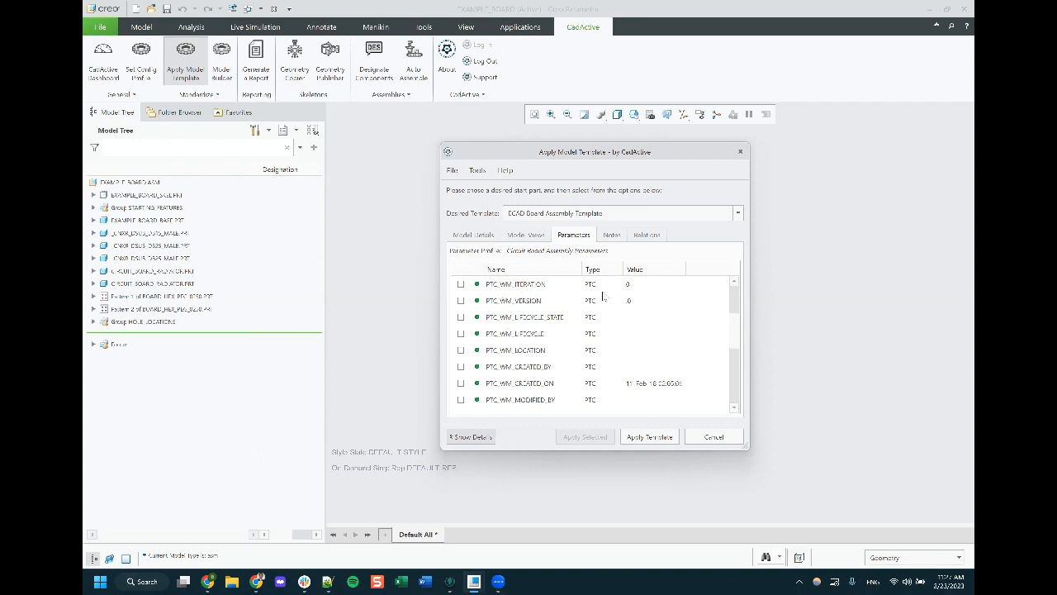
{"action": "scroll", "coordinate": [605, 310], "scroll_direction": "down", "scroll_amount": 2}
{"action": "scroll", "coordinate": [607, 325], "scroll_direction": "down", "scroll_amount": 1}
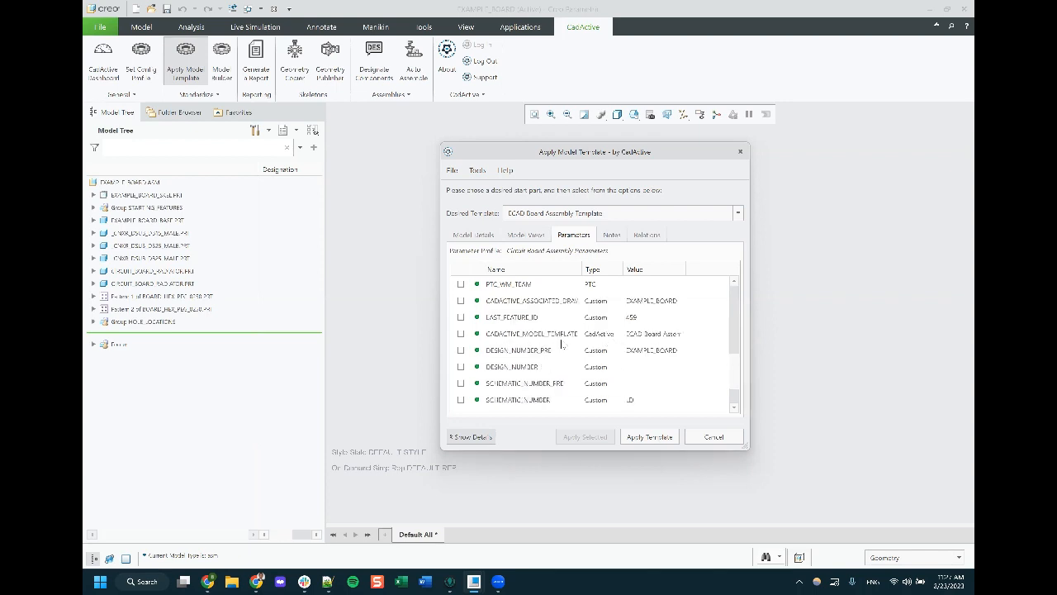
{"action": "left_click_drag", "start_coordinate": [686, 266], "coordinate": [719, 264]}
{"action": "left_click", "coordinate": [670, 337]}
{"action": "scroll", "coordinate": [522, 403], "scroll_direction": "down", "scroll_amount": 1}
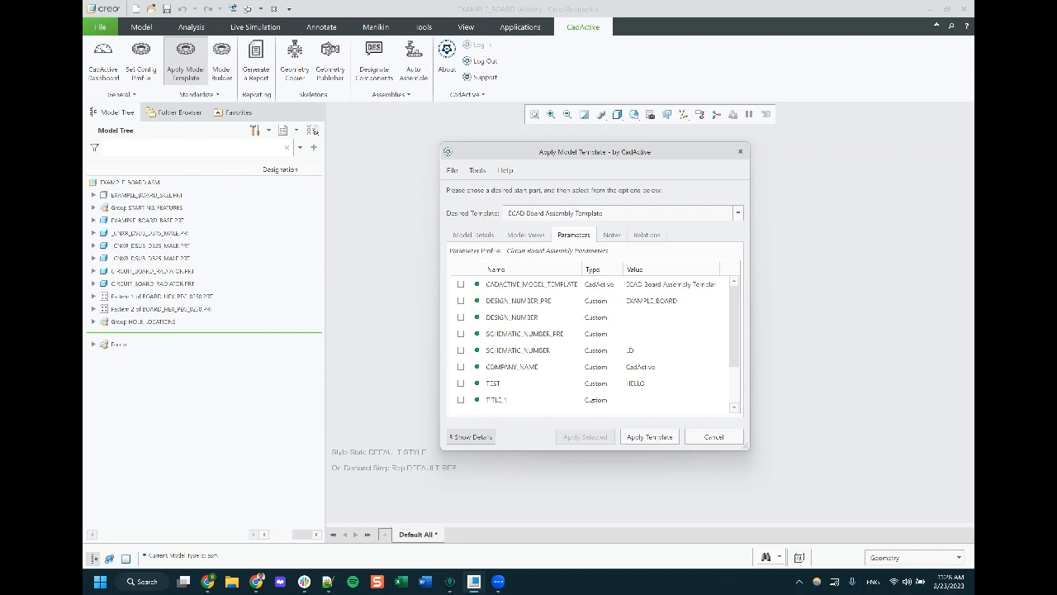
{"action": "left_click", "coordinate": [613, 237]}
{"action": "left_click", "coordinate": [647, 237]}
{"action": "left_click", "coordinate": [613, 237]}
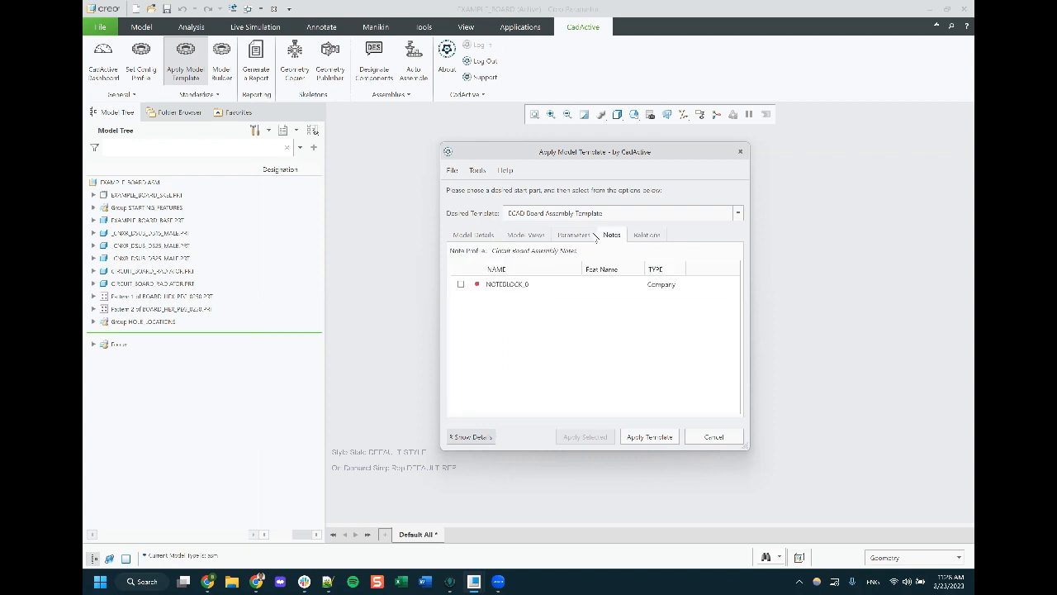
Mark the VENDOR, FIND_NO and DEPARTMENT parameters for selective application and clear those marks again
{"action": "left_click", "coordinate": [586, 236]}
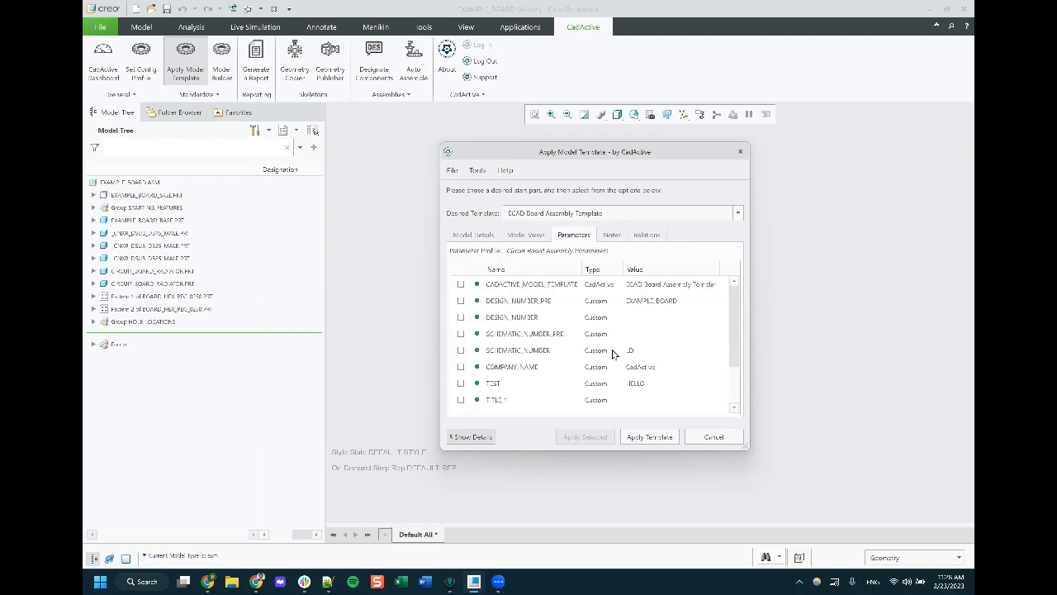
{"action": "scroll", "coordinate": [556, 351], "scroll_direction": "up", "scroll_amount": 1}
{"action": "scroll", "coordinate": [556, 351], "scroll_direction": "up", "scroll_amount": 3}
{"action": "left_click", "coordinate": [461, 284]}
{"action": "left_click", "coordinate": [461, 301]}
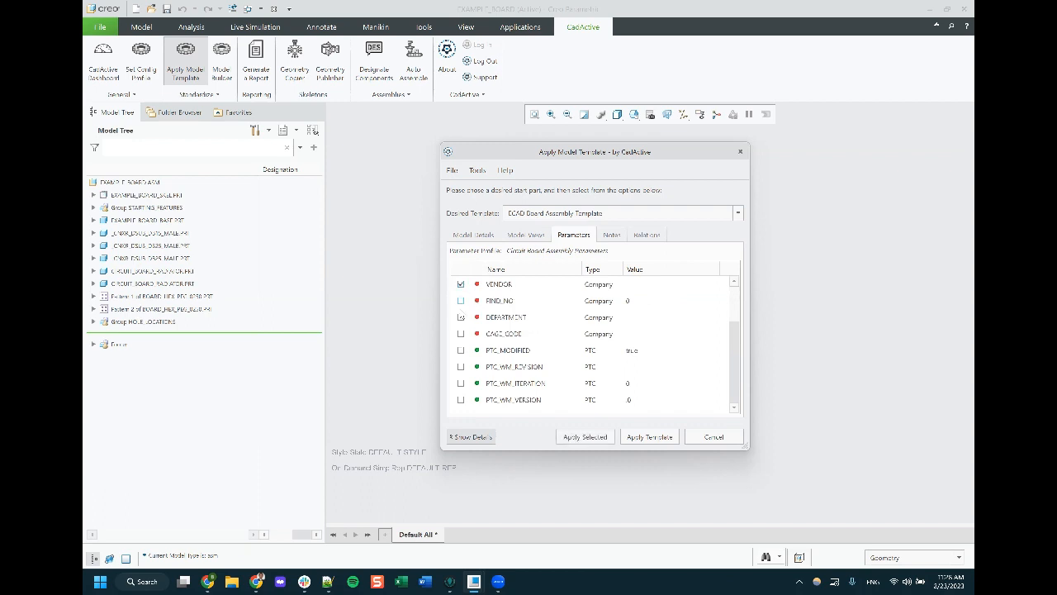
{"action": "left_click", "coordinate": [461, 317]}
{"action": "left_click", "coordinate": [461, 284]}
{"action": "left_click", "coordinate": [460, 300]}
{"action": "left_click", "coordinate": [460, 317]}
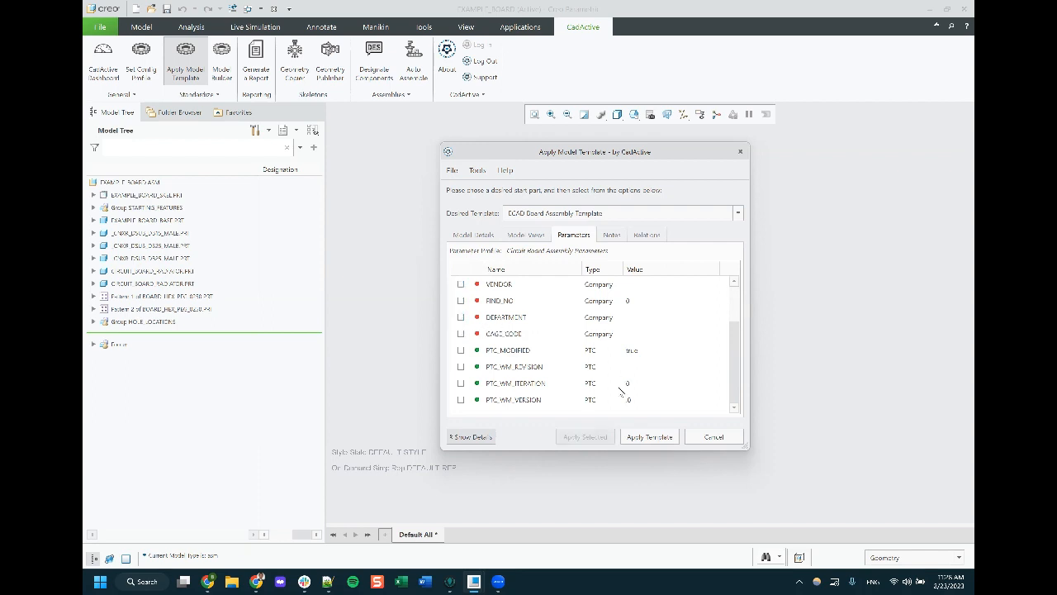
Apply the complete ECAD Board Assembly Template to the board assembly
{"action": "left_click", "coordinate": [653, 443]}
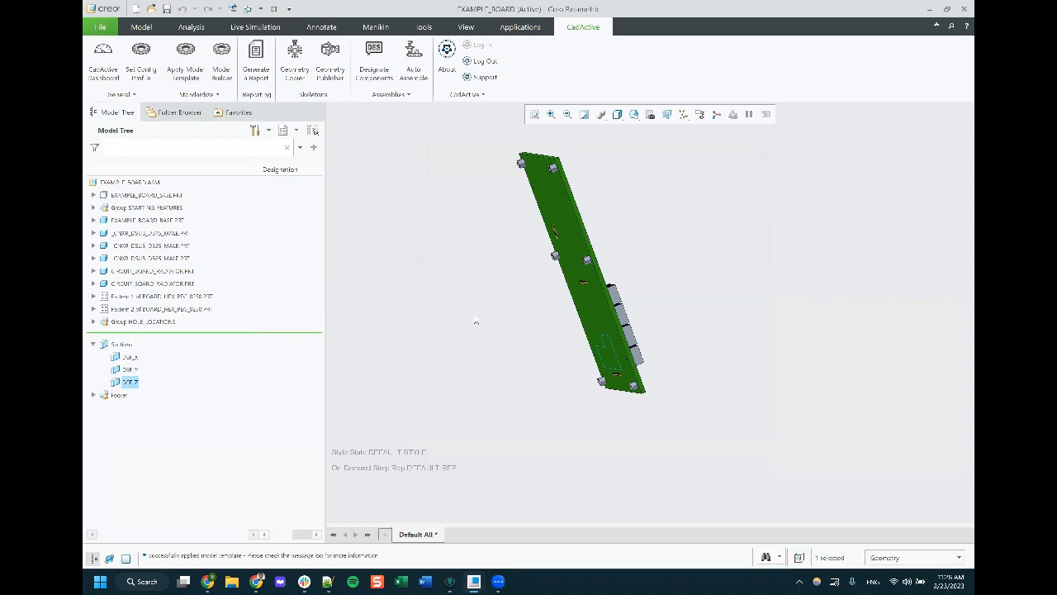
Check the board's Def_X, Def_Y and Def_Z cross sections in the View Manager and return to No Cross Section
{"action": "left_click", "coordinate": [650, 114]}
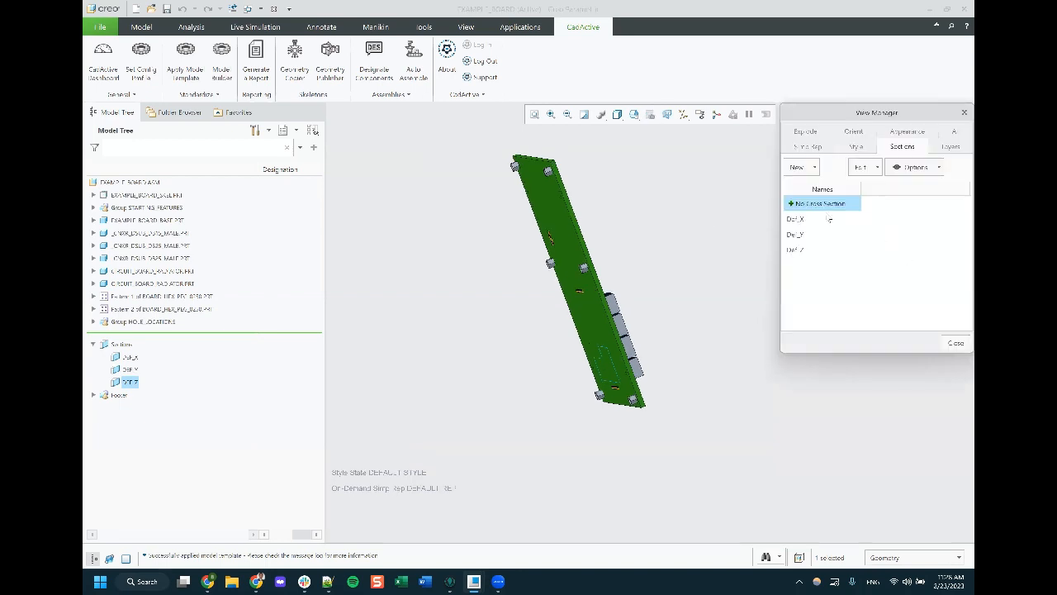
{"action": "double_click", "coordinate": [811, 220]}
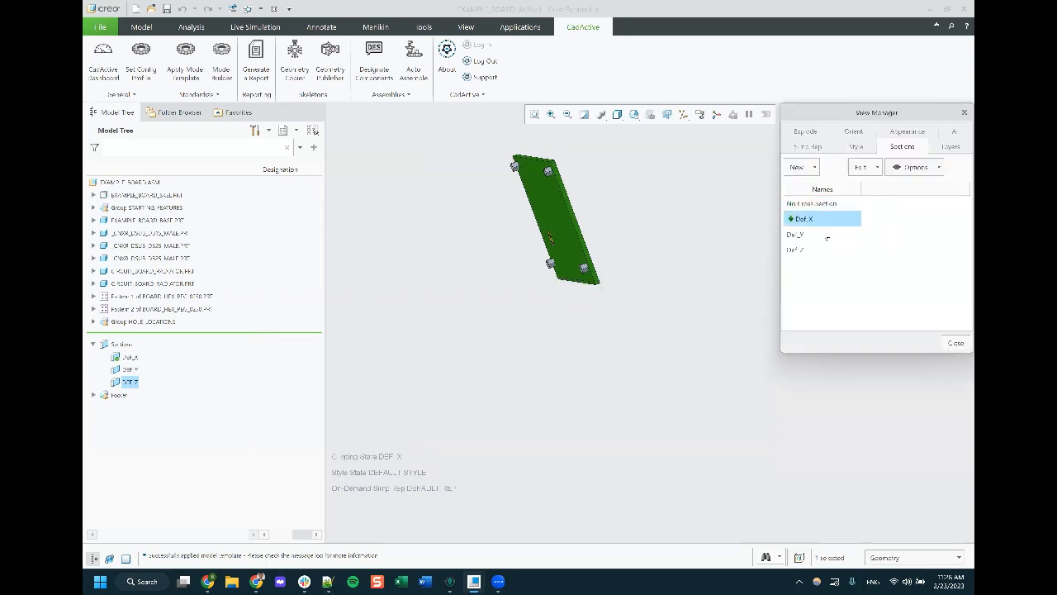
{"action": "double_click", "coordinate": [818, 236]}
{"action": "double_click", "coordinate": [806, 249]}
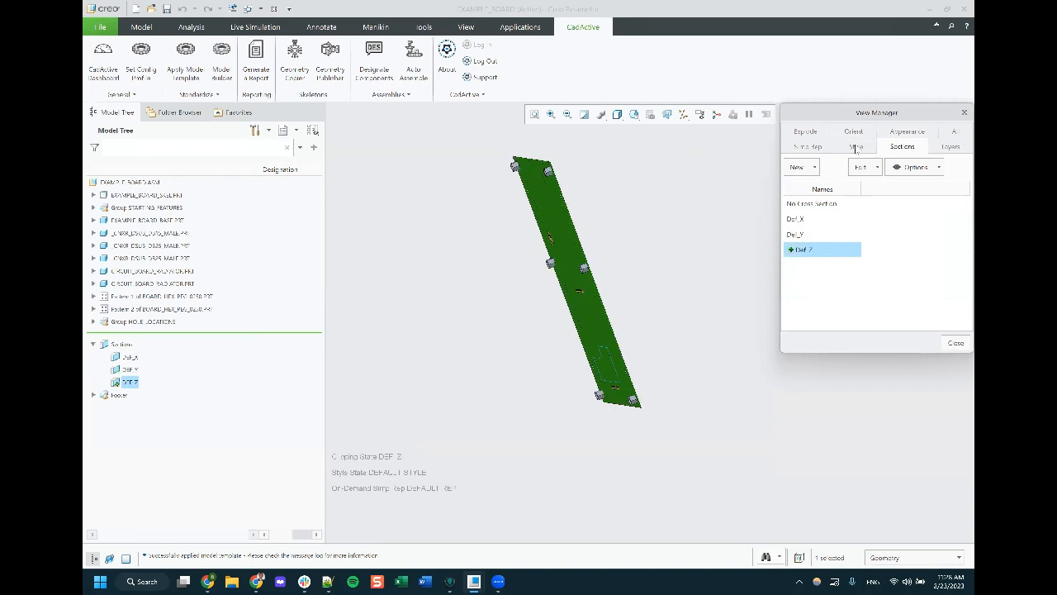
{"action": "double_click", "coordinate": [812, 204]}
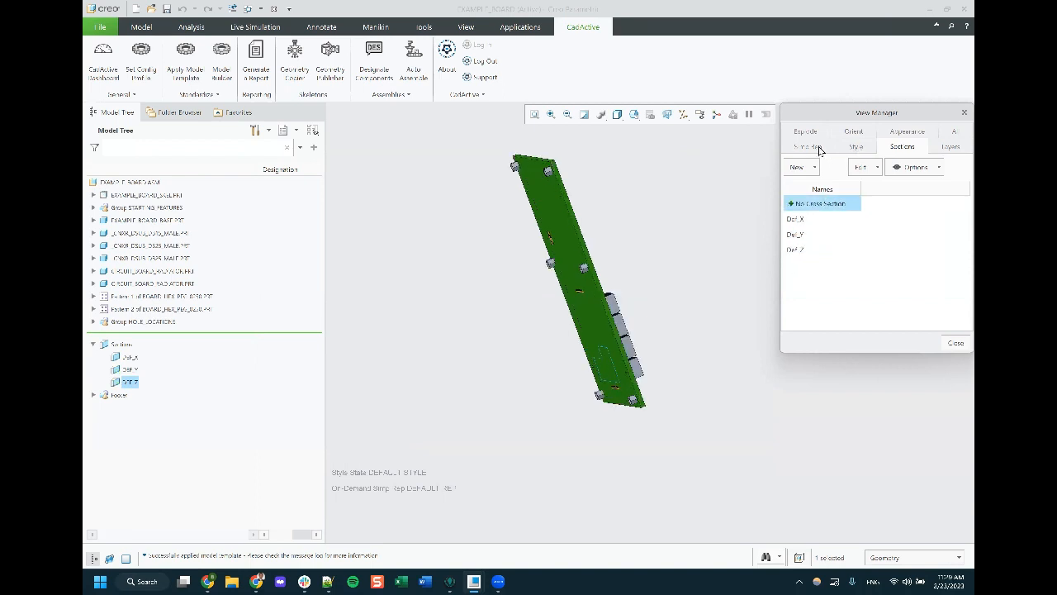
Check the Ecad_Board_Only, Ecad_Board_Summary and Empty simplified representations on the board and return to Master Rep
{"action": "left_click", "coordinate": [811, 146]}
{"action": "middle_click_drag", "start_coordinate": [621, 289], "coordinate": [570, 297]}
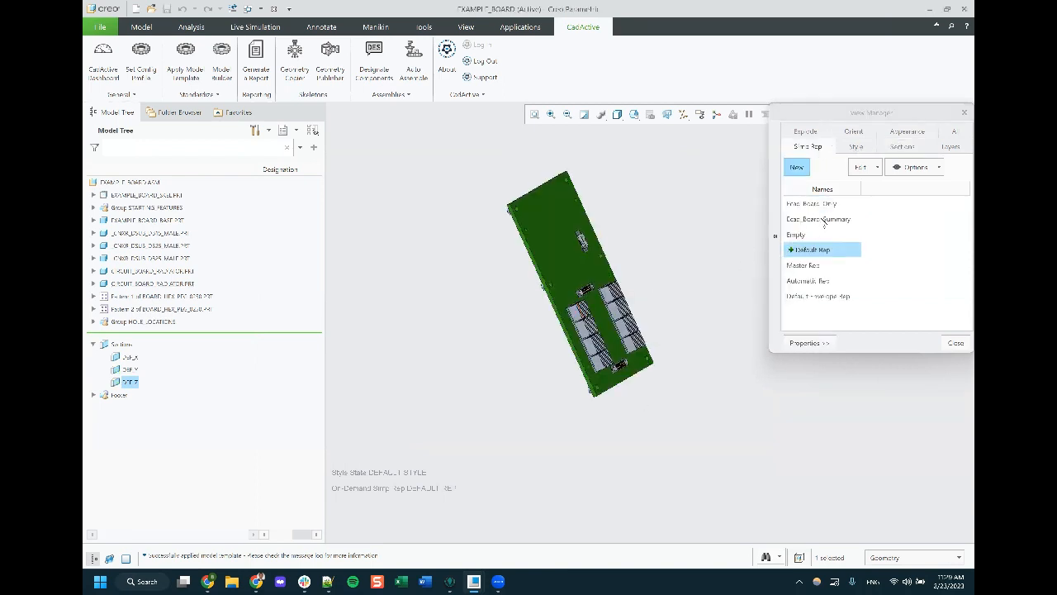
{"action": "double_click", "coordinate": [834, 204]}
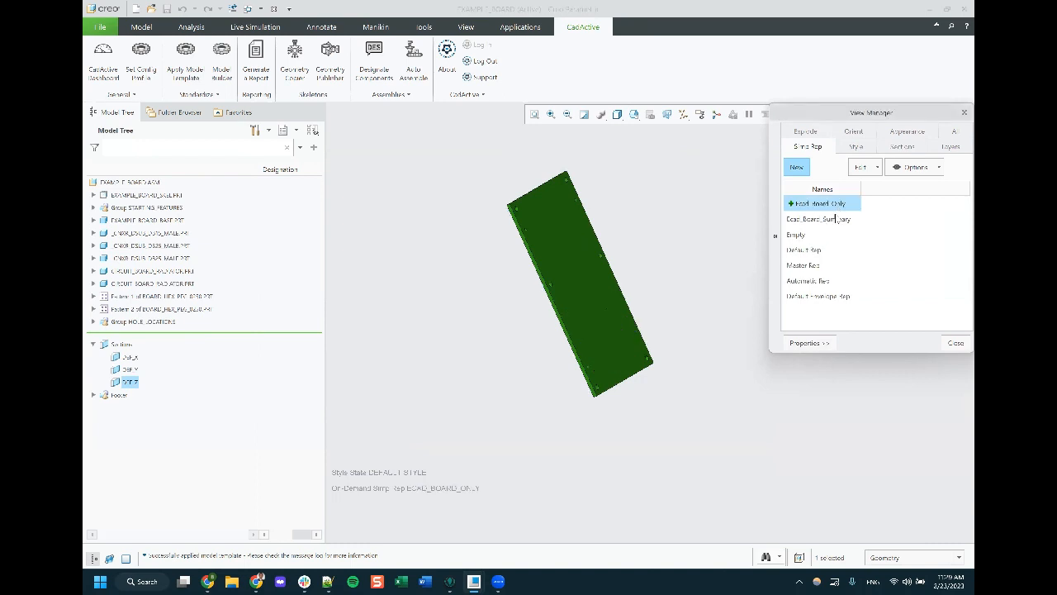
{"action": "left_click", "coordinate": [835, 220]}
{"action": "double_click", "coordinate": [835, 220]}
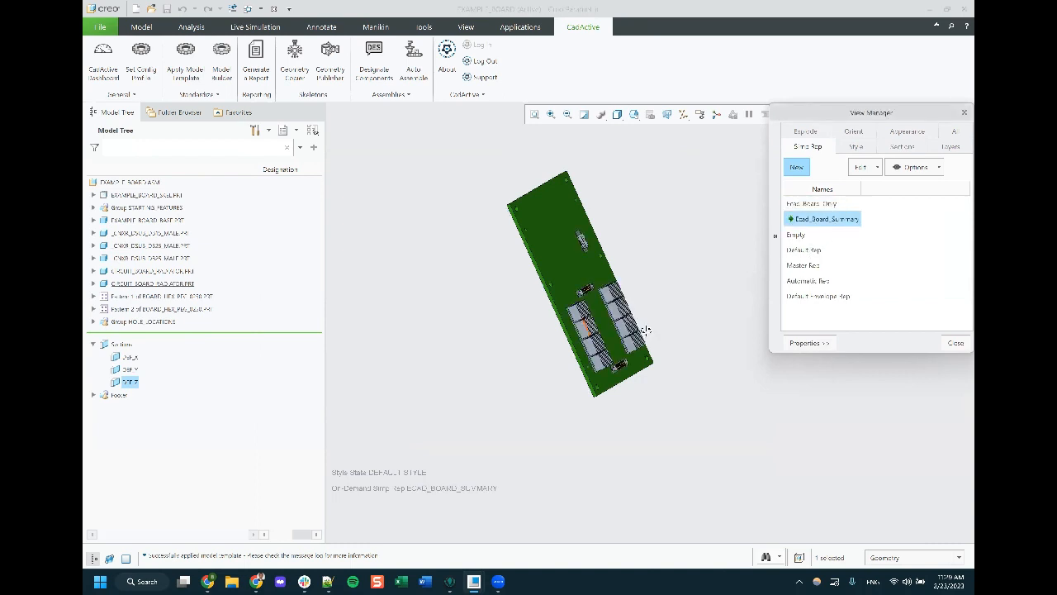
{"action": "double_click", "coordinate": [828, 236]}
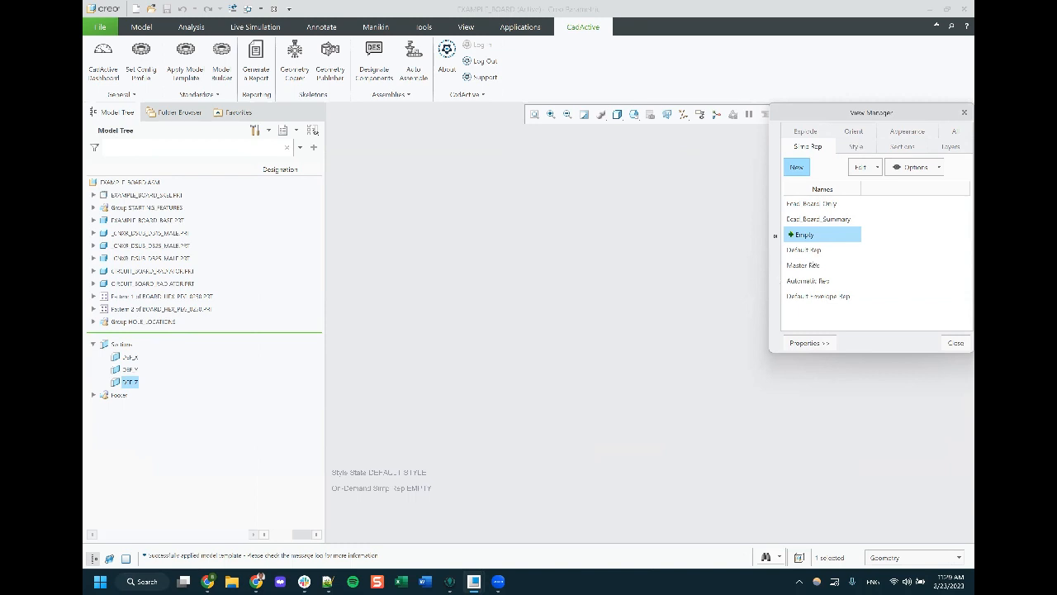
{"action": "double_click", "coordinate": [823, 265]}
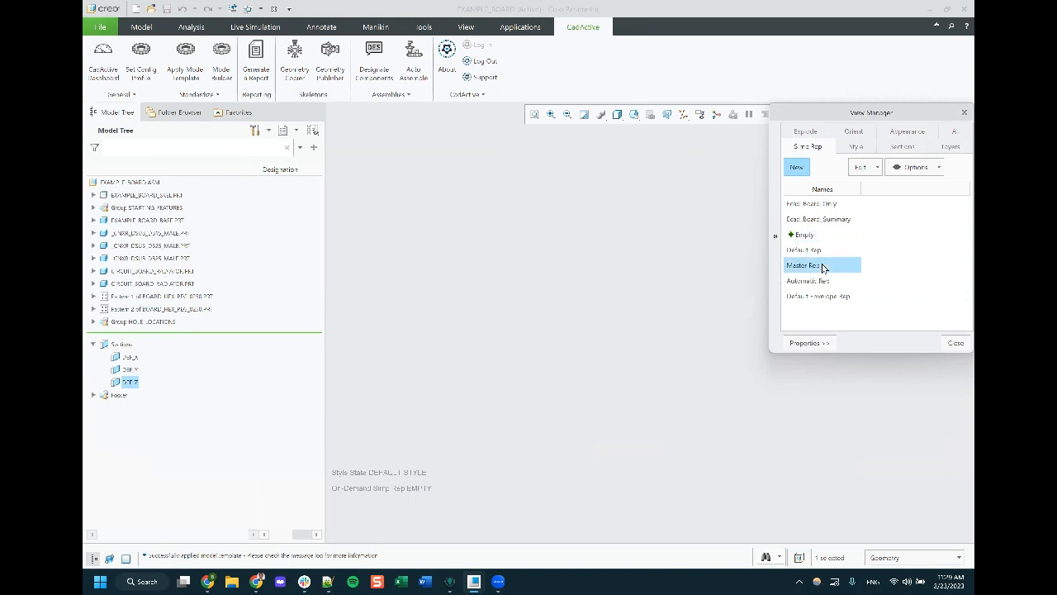
Check the board's Left, Right and Front saved orientations and close the View Manager
{"action": "left_click", "coordinate": [854, 132]}
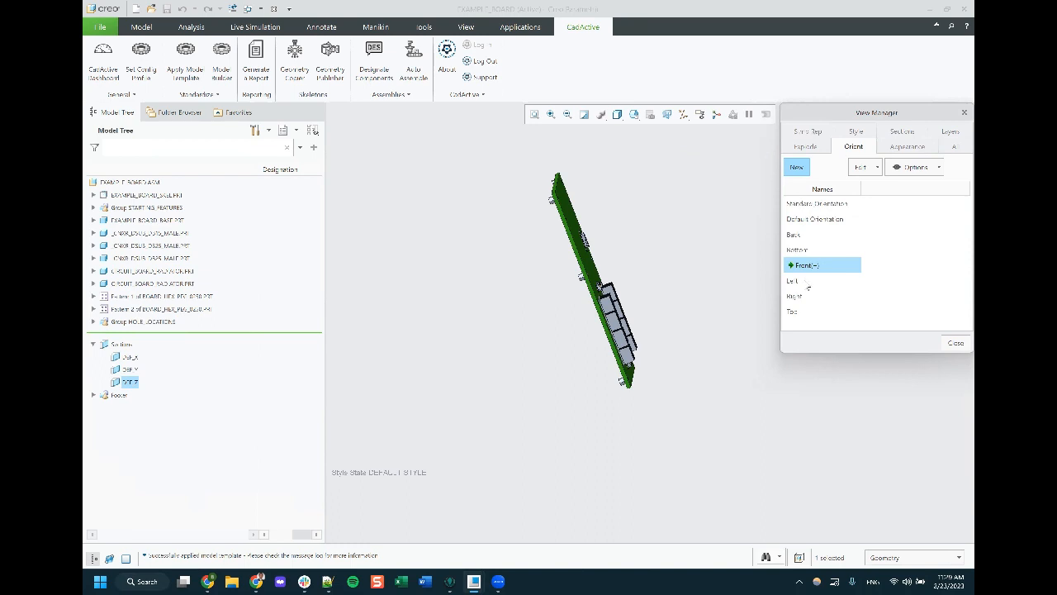
{"action": "double_click", "coordinate": [808, 282]}
{"action": "double_click", "coordinate": [811, 297]}
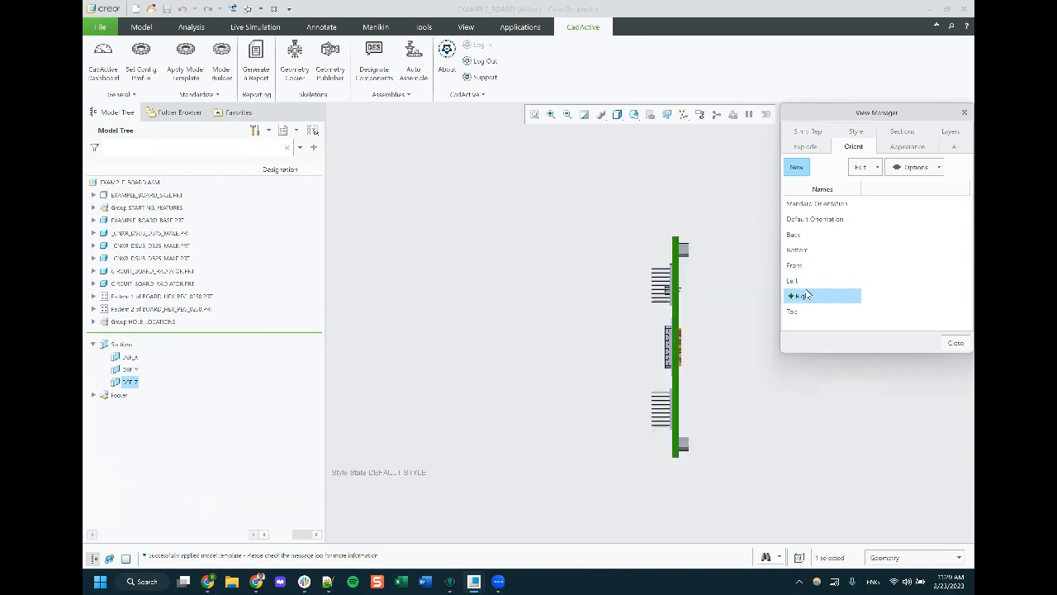
{"action": "double_click", "coordinate": [811, 266]}
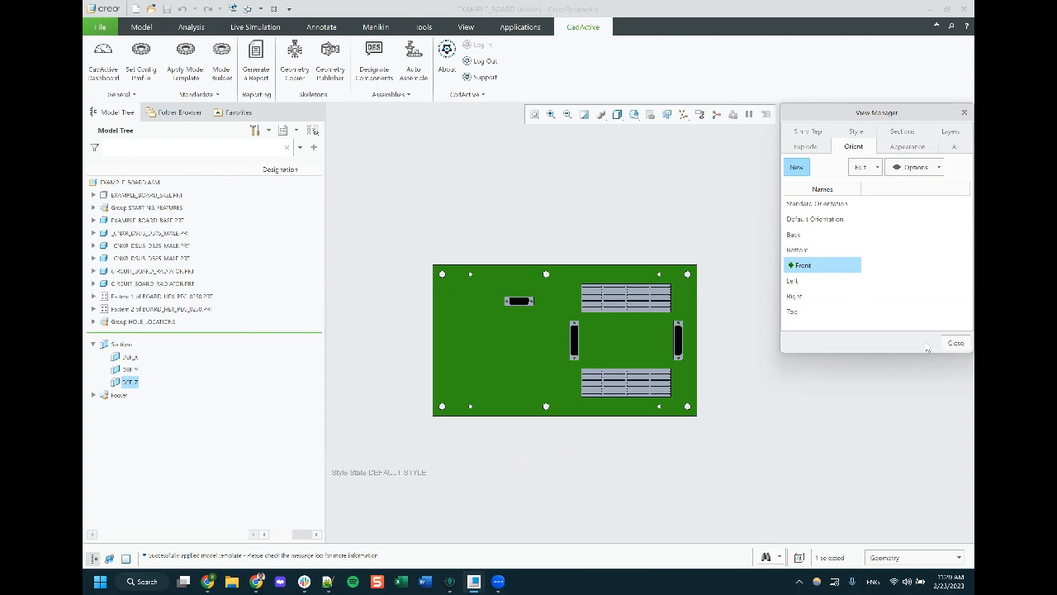
{"action": "left_click", "coordinate": [951, 344]}
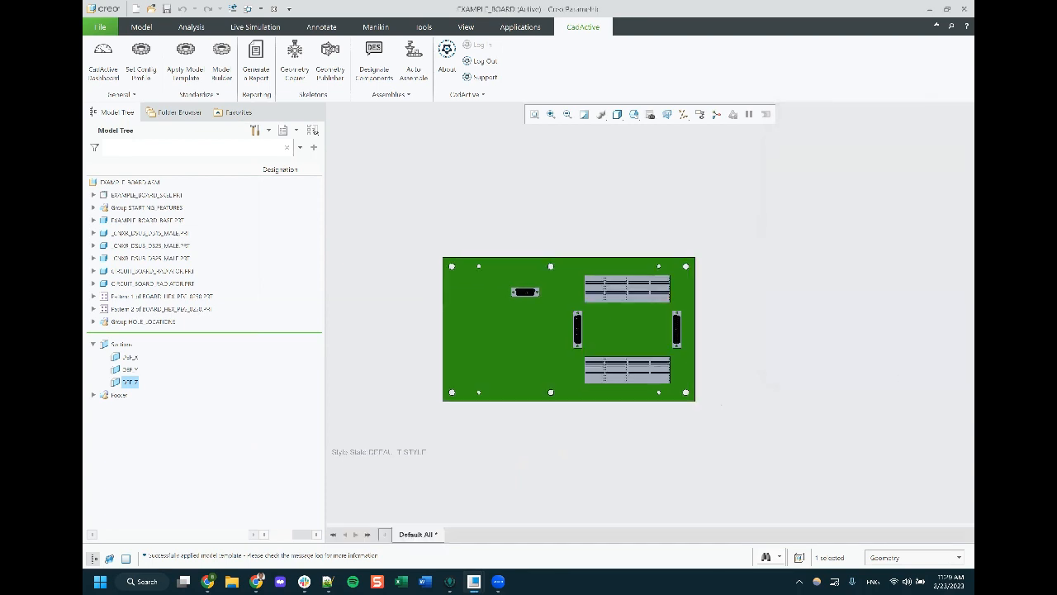
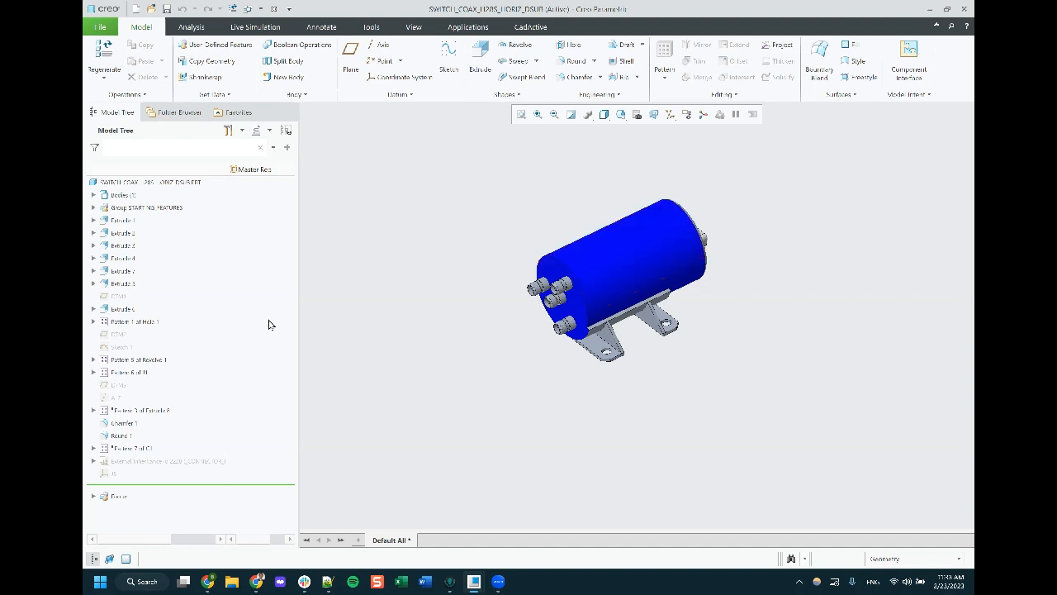
Expand the coax switch part's footer and its coordinate system and surface groups to examine their published geometry
{"action": "left_click", "coordinate": [93, 496]}
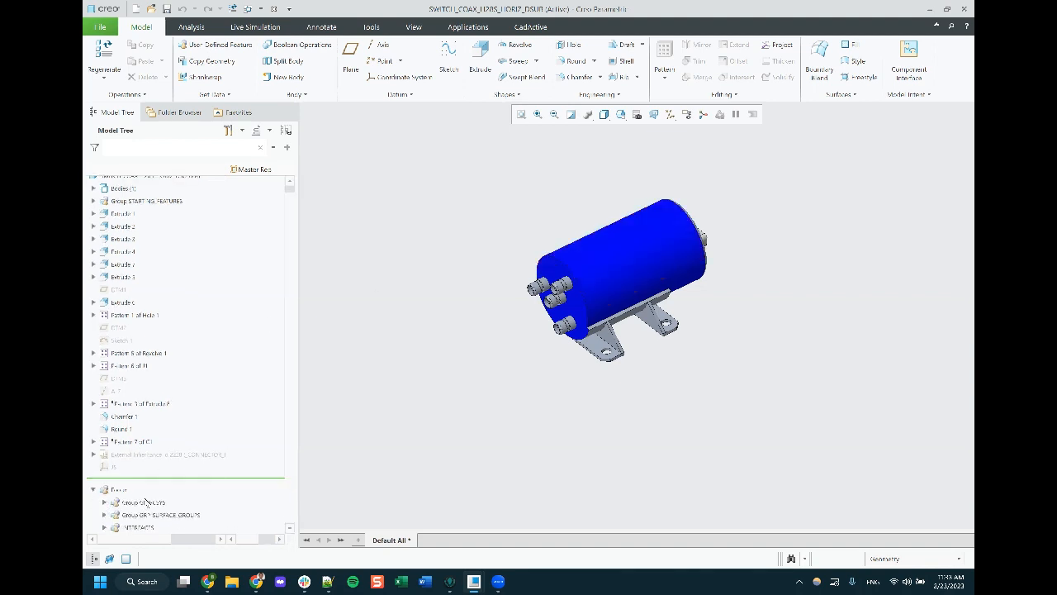
{"action": "left_click", "coordinate": [104, 502]}
{"action": "left_click", "coordinate": [104, 514]}
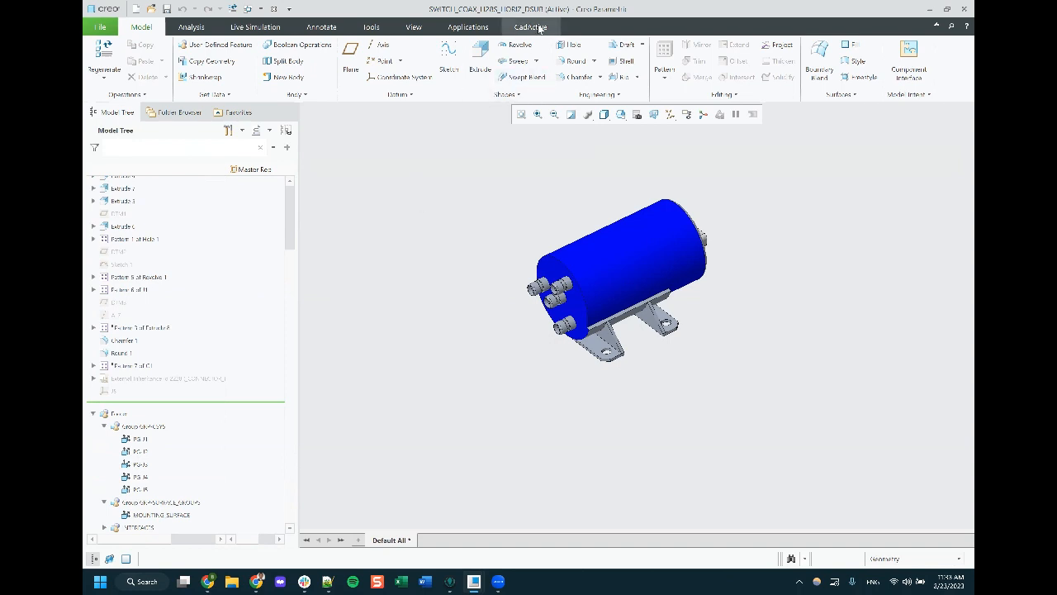
Open the Geometry Publisher for the coax switch part and examine its published coordinate systems and surface groups
{"action": "left_click", "coordinate": [531, 27]}
{"action": "left_click", "coordinate": [258, 66]}
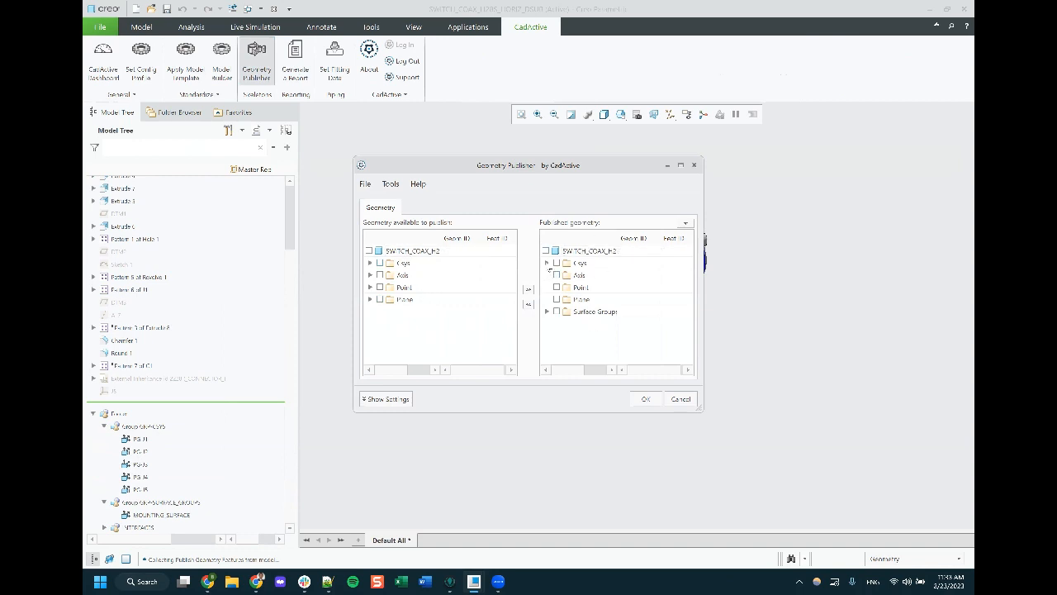
{"action": "left_click", "coordinate": [546, 263]}
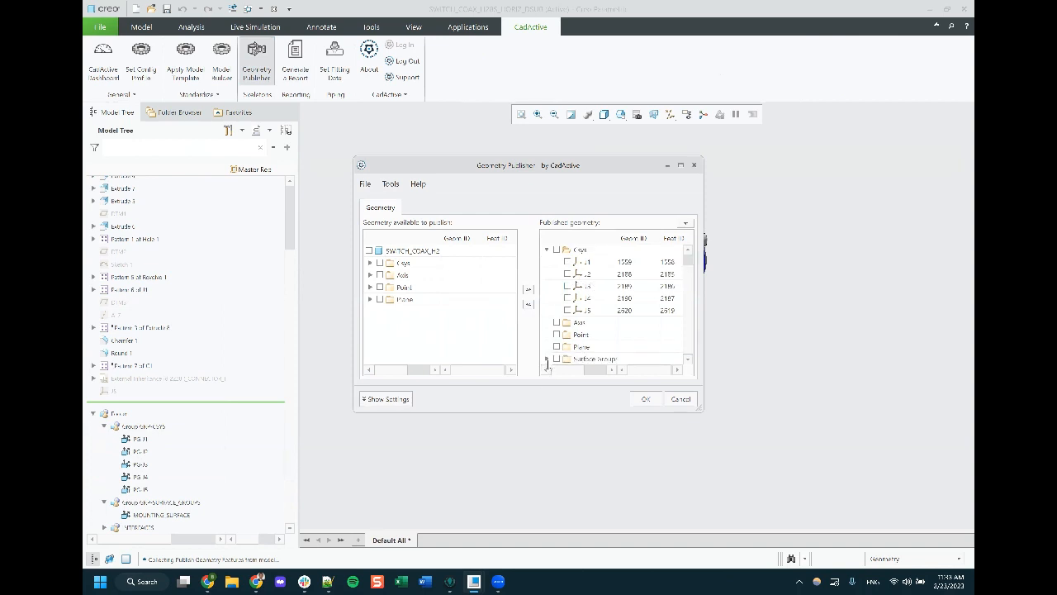
{"action": "left_click", "coordinate": [547, 360]}
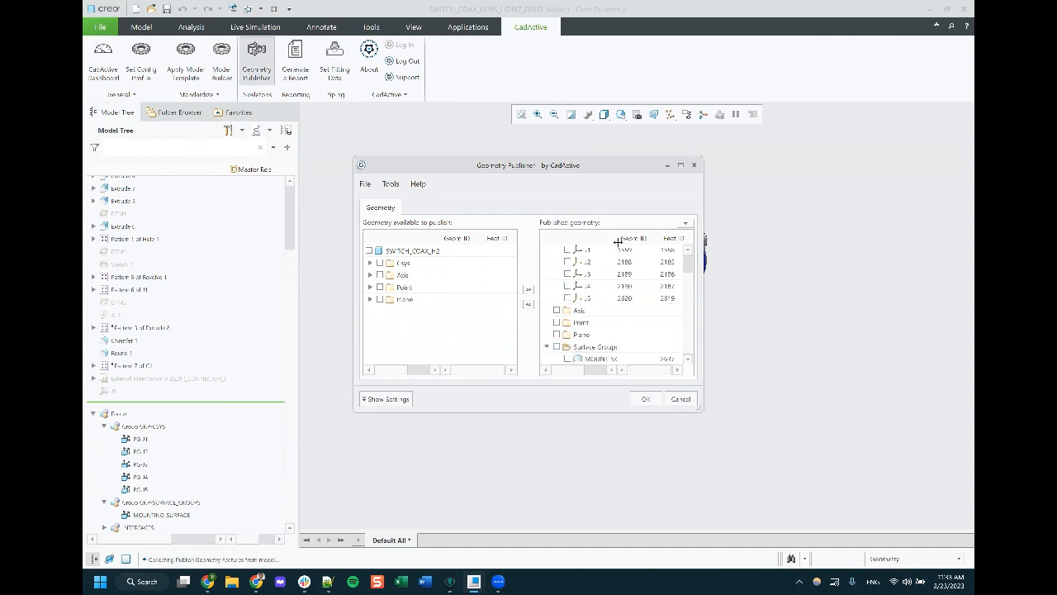
{"action": "left_click_drag", "start_coordinate": [618, 241], "coordinate": [631, 241]}
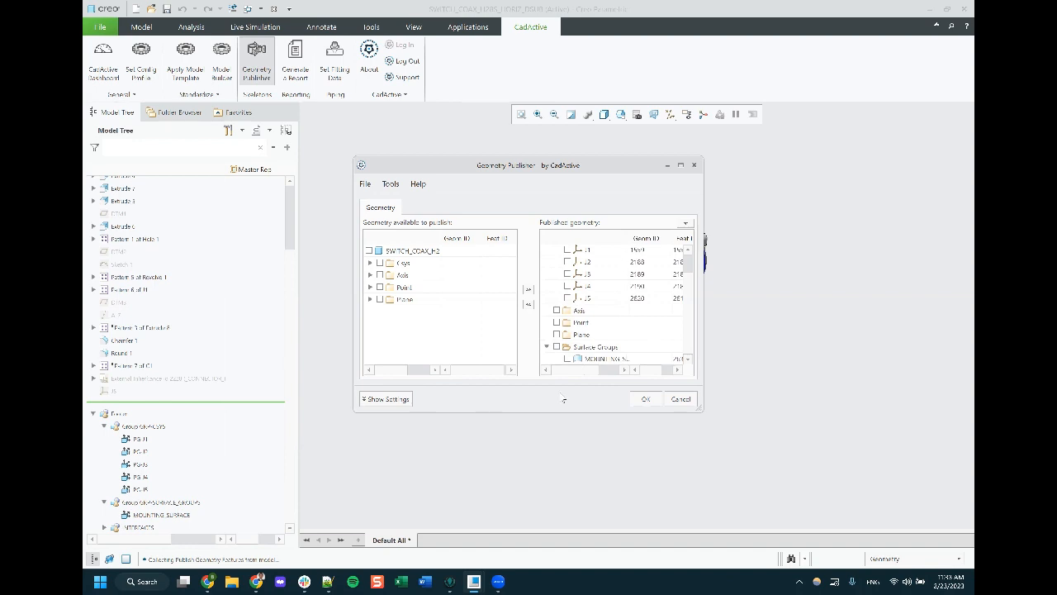
{"action": "scroll", "coordinate": [603, 297], "scroll_direction": "up", "scroll_amount": 1}
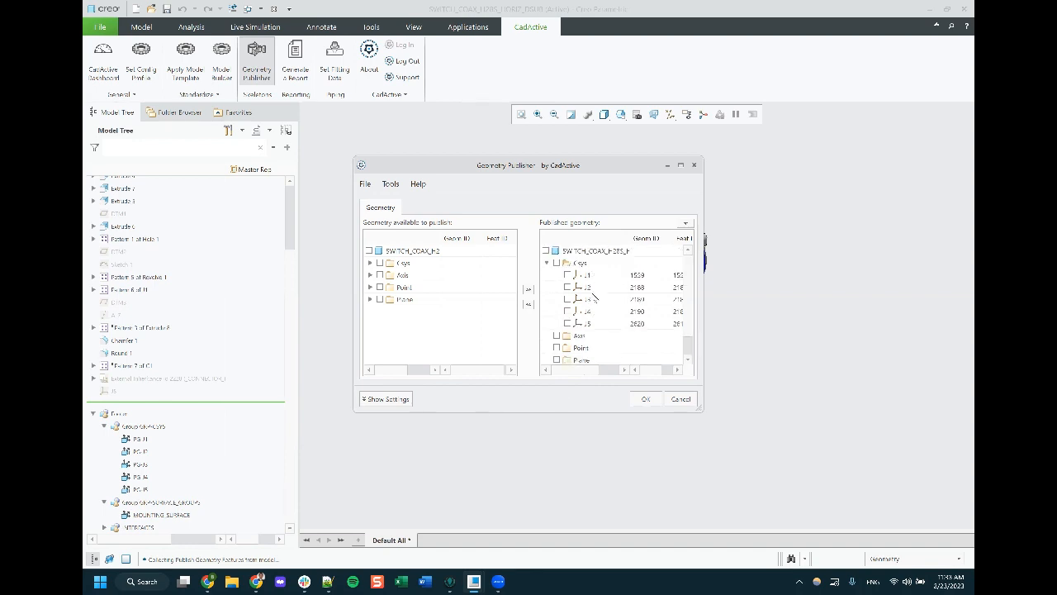
Unpublish all of the coax switch part's published geometry and clear the selection of the emptied categories
{"action": "left_click", "coordinate": [546, 250]}
{"action": "left_click", "coordinate": [529, 308]}
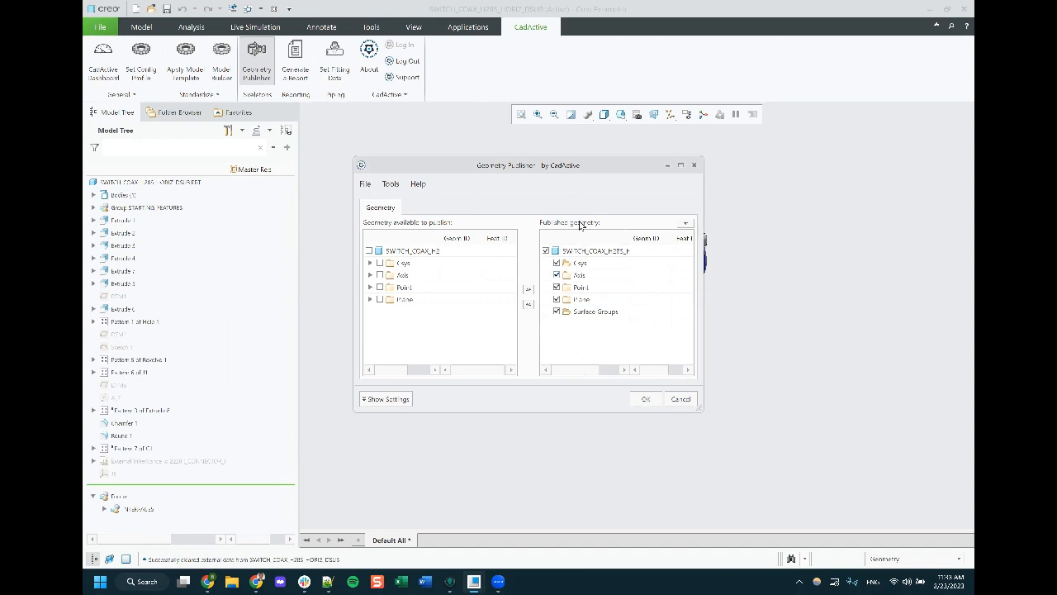
{"action": "left_click", "coordinate": [545, 250]}
Examine the planes, points, axes and coordinate systems available to publish, leaving only the coordinate system list expanded
{"action": "left_click", "coordinate": [370, 301]}
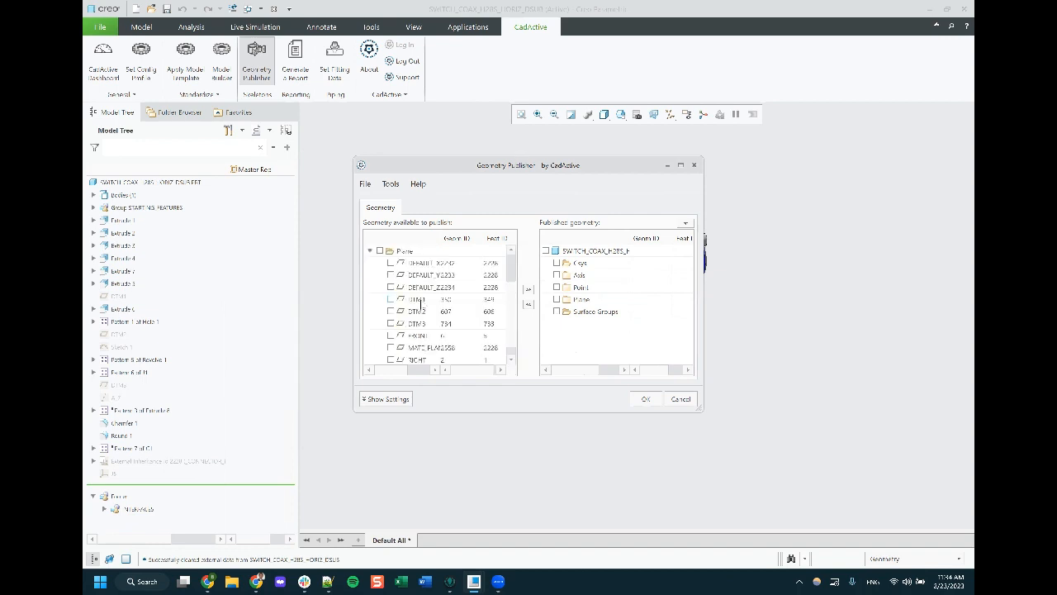
{"action": "scroll", "coordinate": [420, 306], "scroll_direction": "down", "scroll_amount": 3}
{"action": "scroll", "coordinate": [417, 305], "scroll_direction": "up", "scroll_amount": 3}
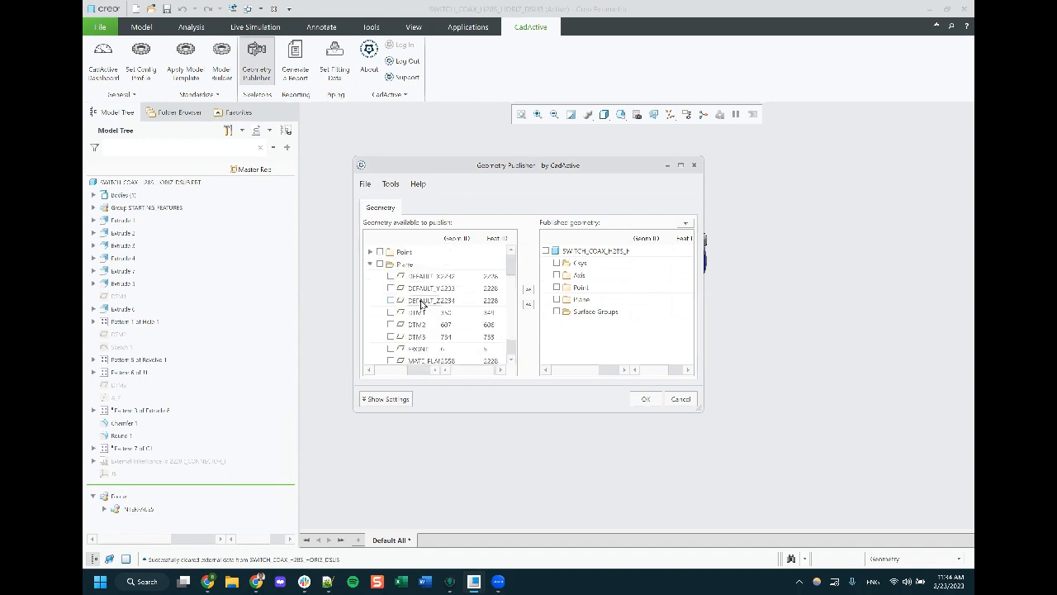
{"action": "left_click", "coordinate": [370, 278]}
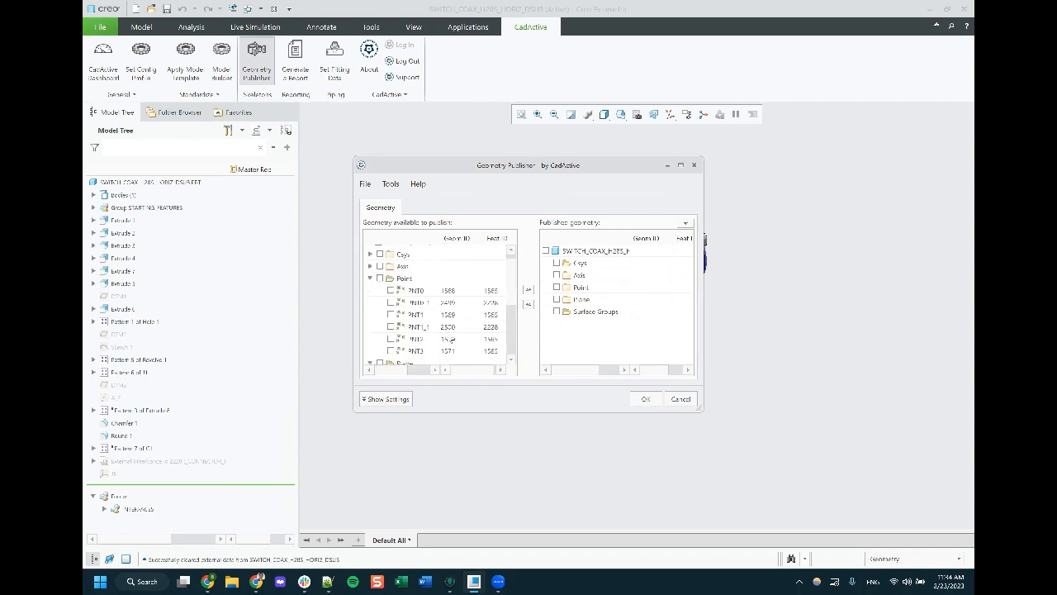
{"action": "left_click", "coordinate": [370, 266]}
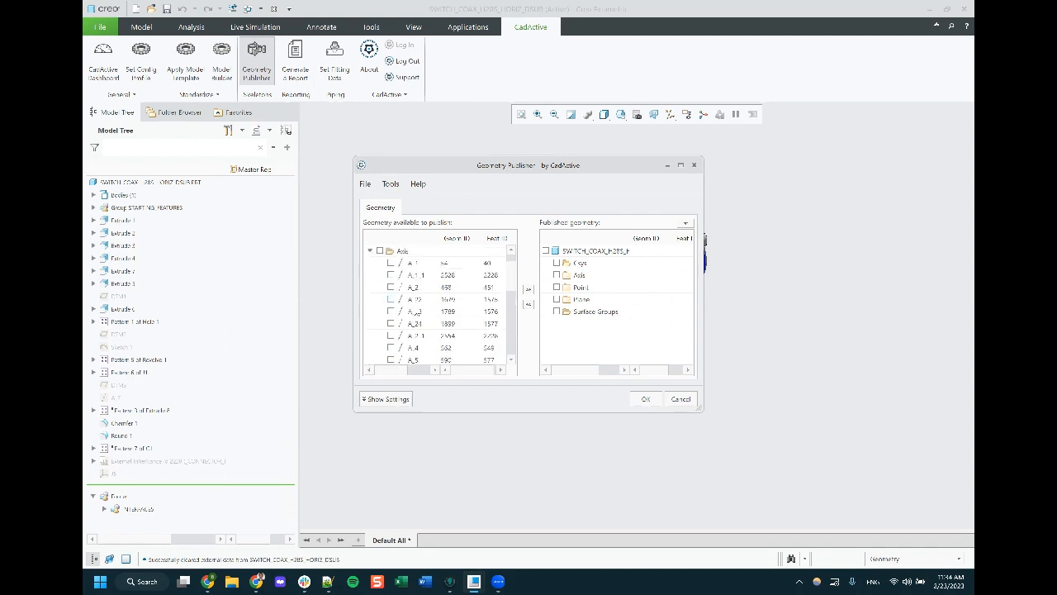
{"action": "left_click", "coordinate": [370, 262]}
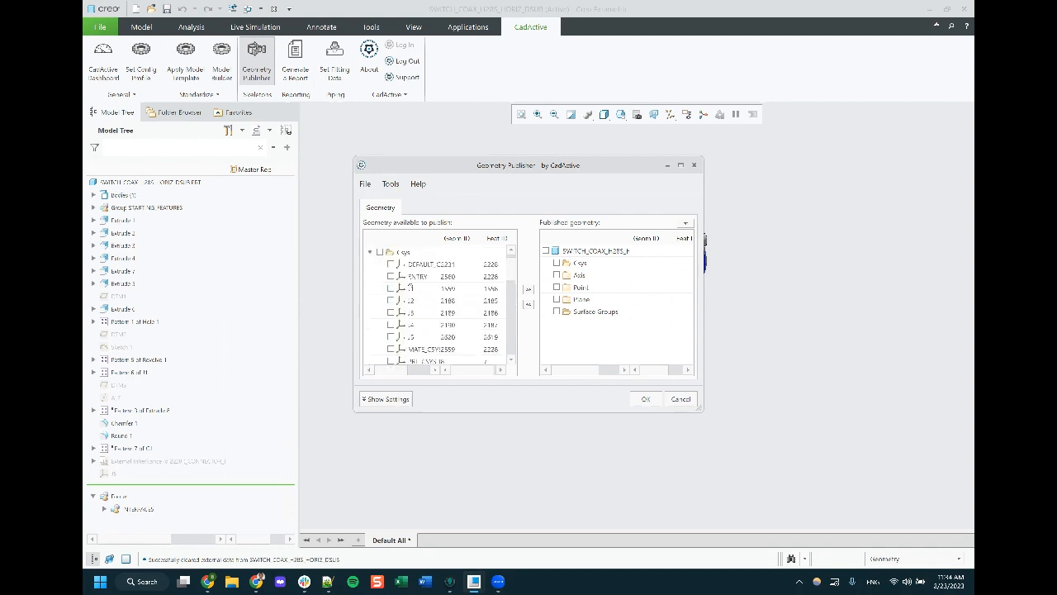
{"action": "scroll", "coordinate": [428, 318], "scroll_direction": "down", "scroll_amount": 3}
{"action": "scroll", "coordinate": [428, 318], "scroll_direction": "up", "scroll_amount": 3}
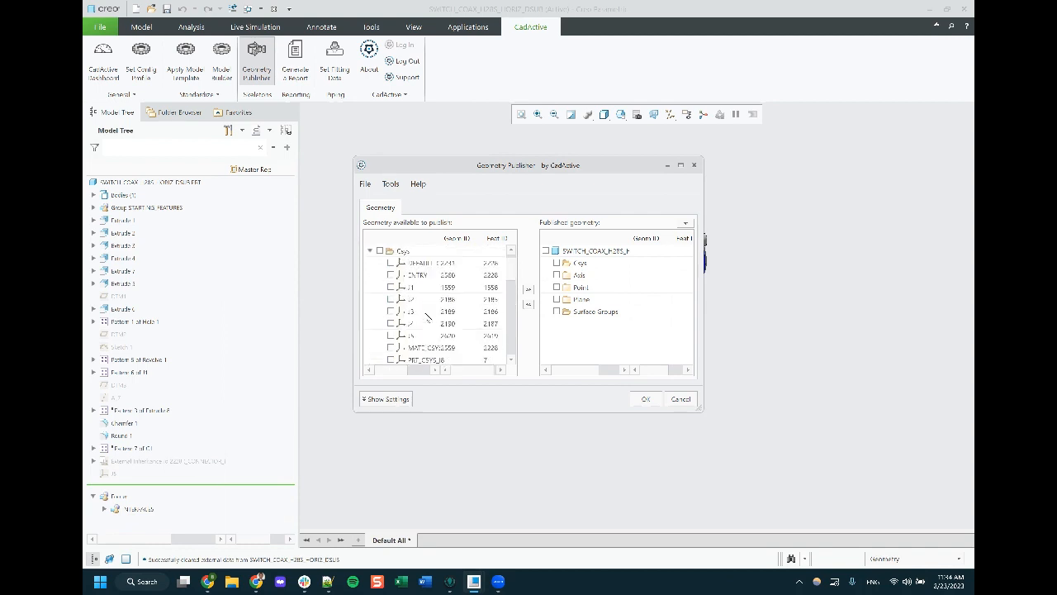
{"action": "scroll", "coordinate": [408, 314], "scroll_direction": "down", "scroll_amount": 1}
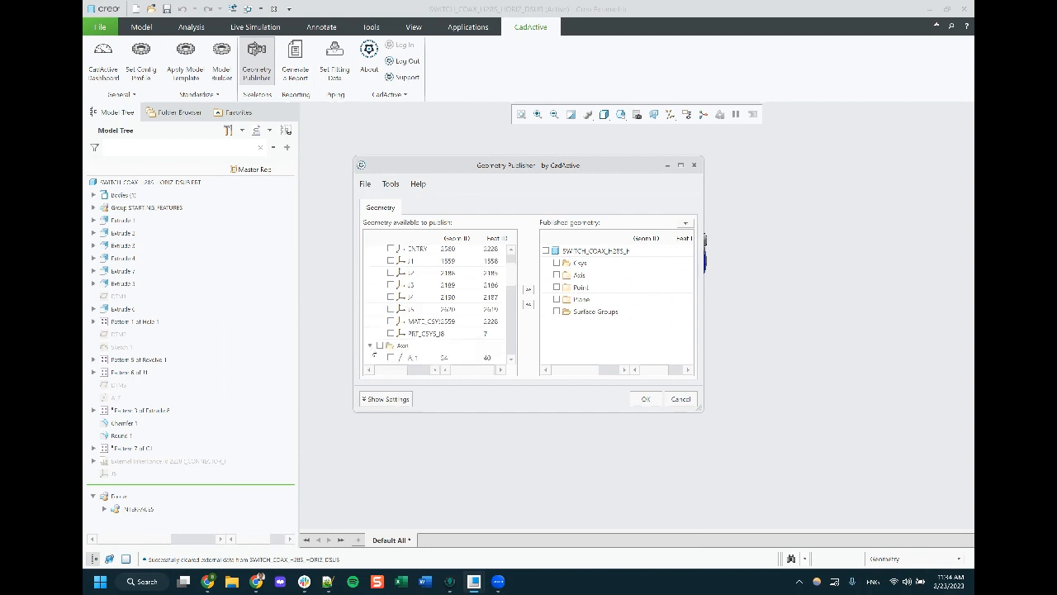
{"action": "left_click", "coordinate": [370, 345]}
{"action": "scroll", "coordinate": [371, 331], "scroll_direction": "down", "scroll_amount": 2}
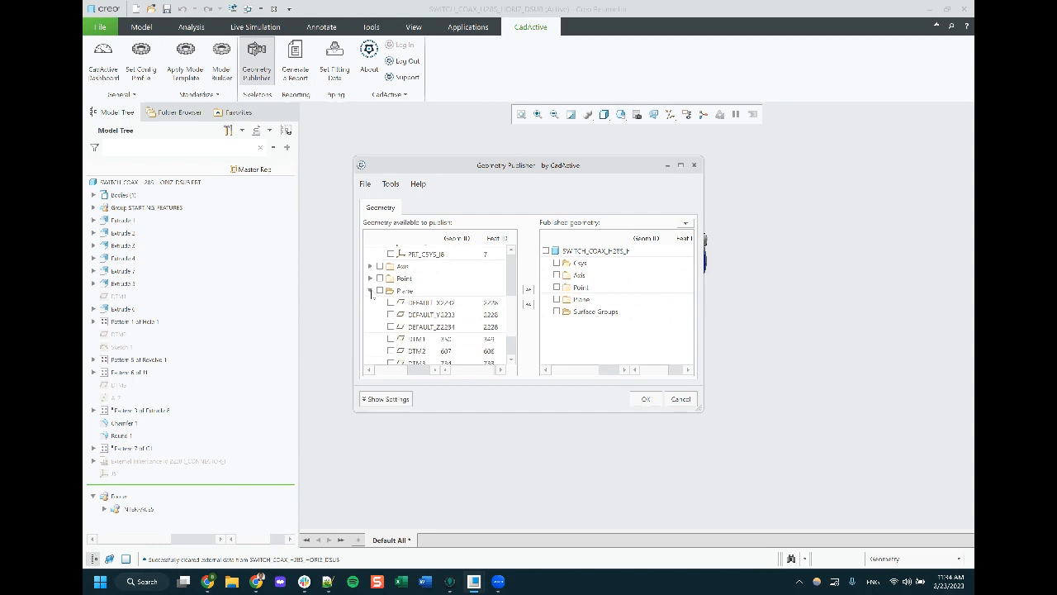
{"action": "left_click", "coordinate": [370, 292]}
{"action": "scroll", "coordinate": [429, 339], "scroll_direction": "up", "scroll_amount": 4}
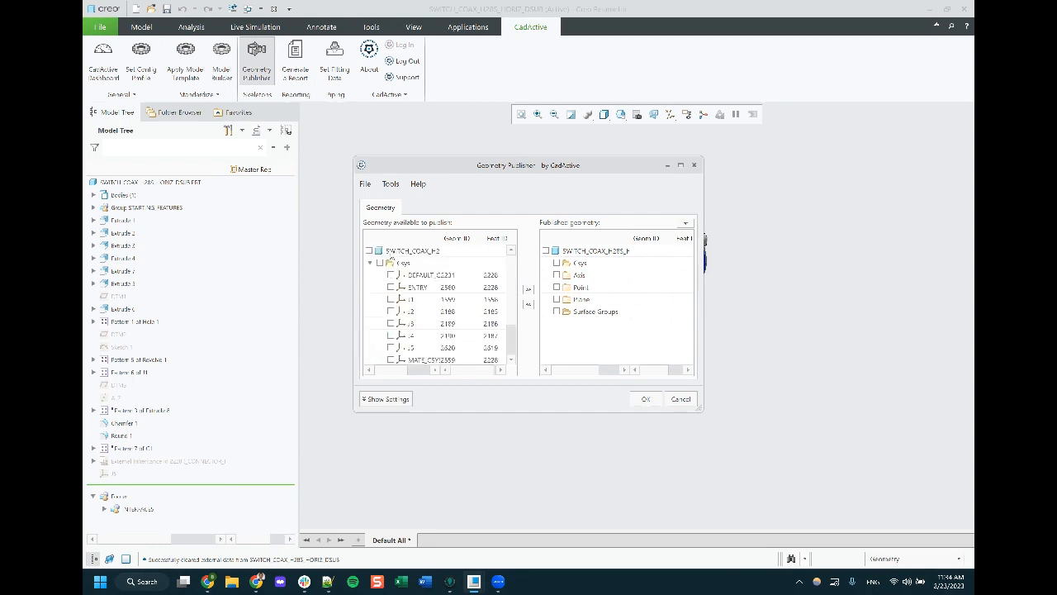
Publish coordinate systems J1 to J5 and check their publish features in the model tree footer's coordinate system group
{"action": "left_click", "coordinate": [370, 250]}
{"action": "left_click", "coordinate": [369, 250]}
{"action": "left_click", "coordinate": [391, 299]}
{"action": "left_click", "coordinate": [390, 311]}
{"action": "left_click", "coordinate": [391, 323]}
{"action": "left_click", "coordinate": [390, 335]}
{"action": "left_click", "coordinate": [529, 290]}
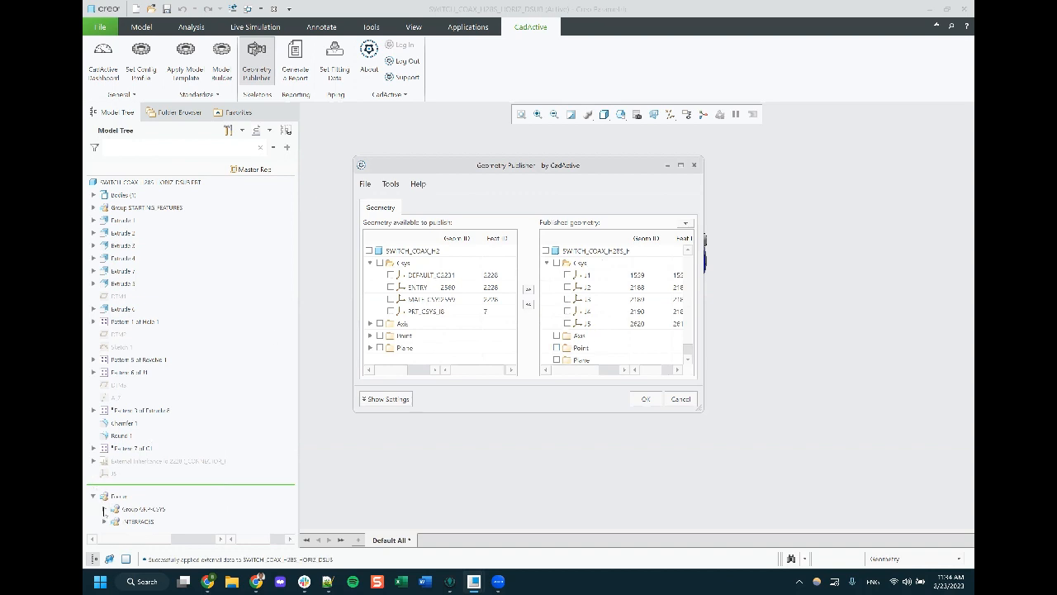
{"action": "left_click", "coordinate": [103, 510]}
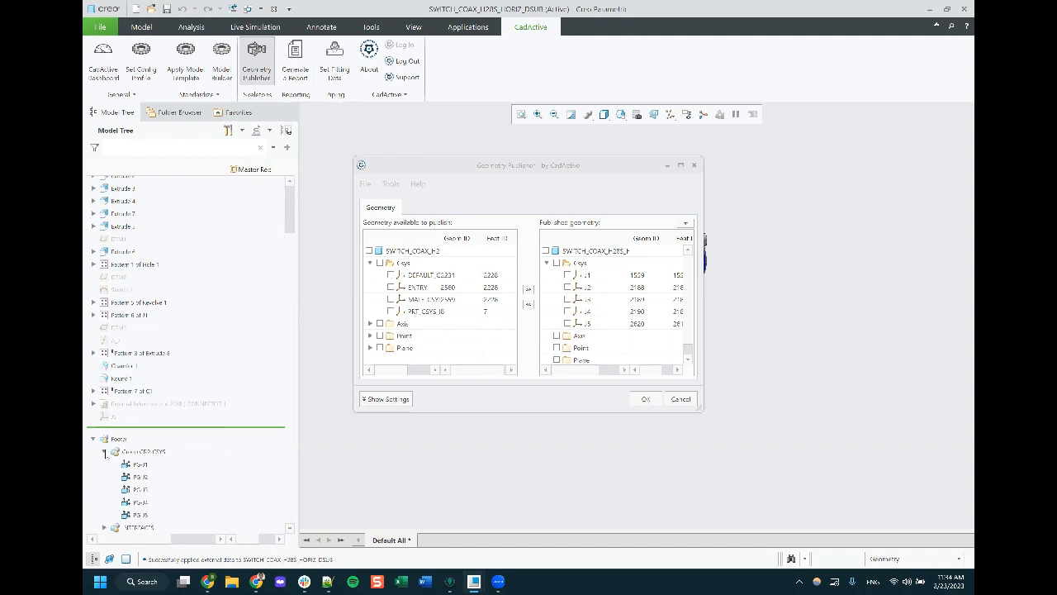
{"action": "left_click", "coordinate": [105, 452]}
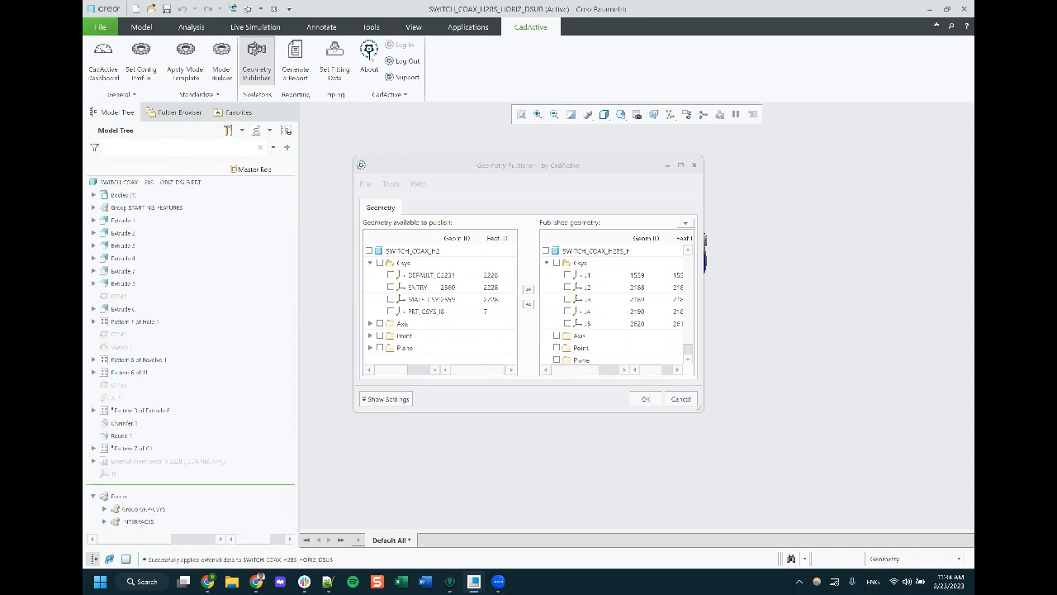
Move the Geometry Publisher window clear of the part and collapse the coordinate systems available to publish
{"action": "left_click_drag", "start_coordinate": [495, 165], "coordinate": [301, 56]}
{"action": "scroll", "coordinate": [614, 258], "scroll_direction": "down", "scroll_amount": 3}
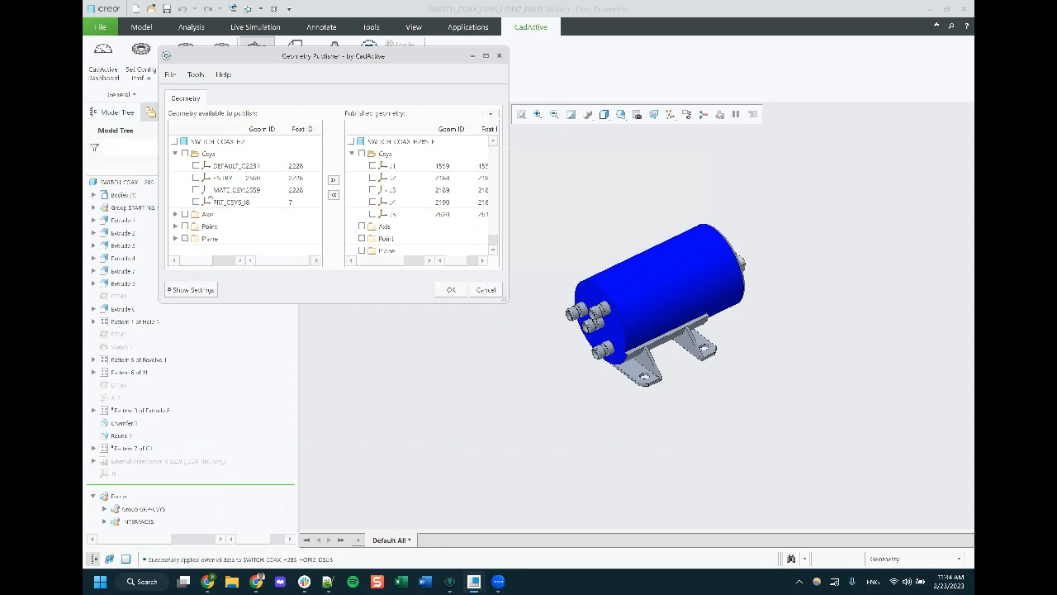
{"action": "left_click", "coordinate": [176, 155]}
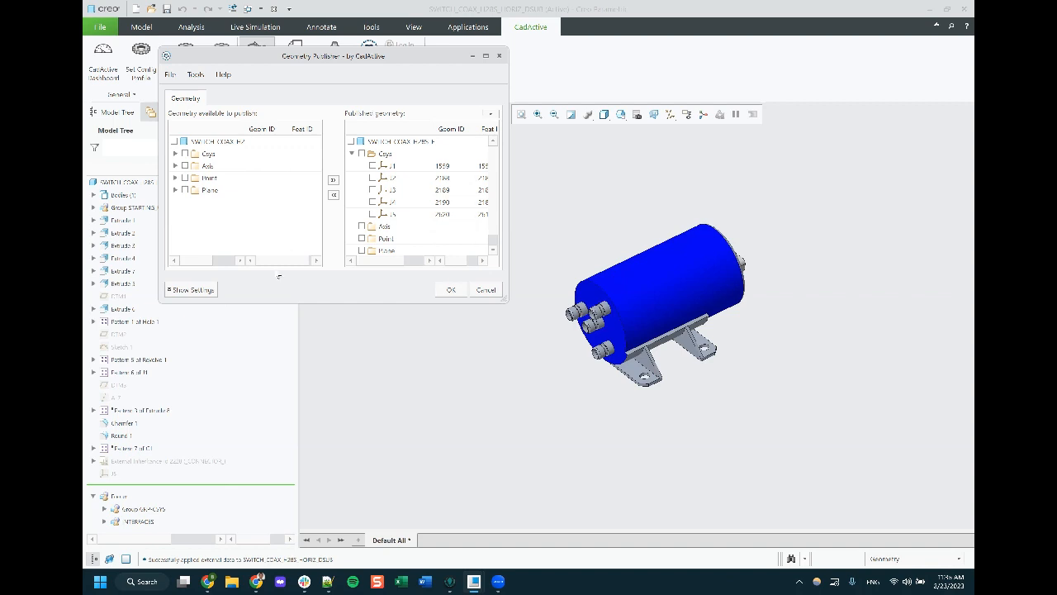
Create a new surface group named MOUTING_SURFACE from the underside face of the coax switch's mounting bracket feet
{"action": "left_click", "coordinate": [490, 114]}
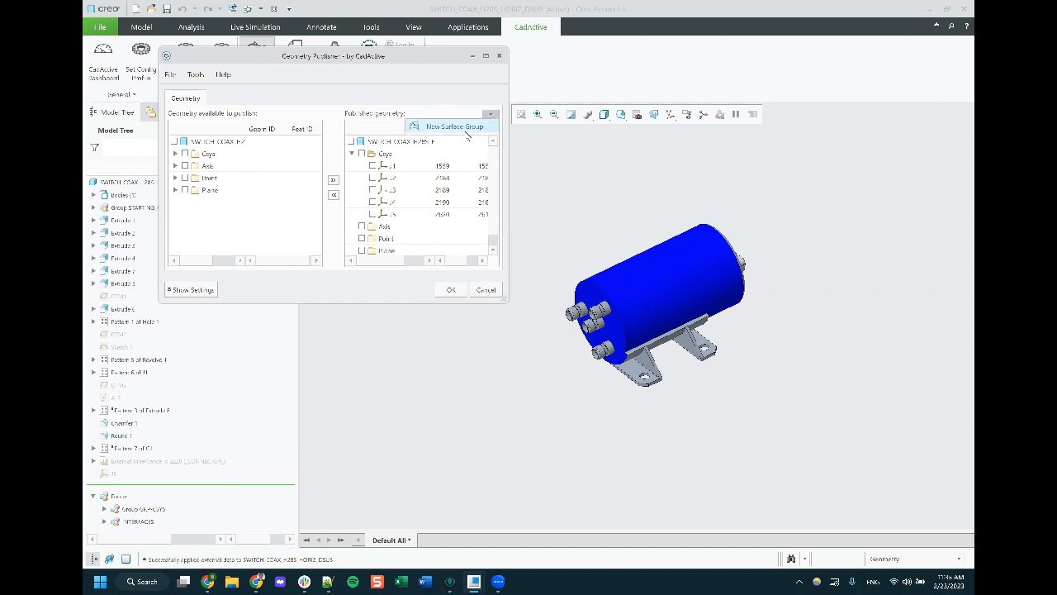
{"action": "left_click", "coordinate": [466, 128]}
{"action": "scroll", "coordinate": [674, 299], "scroll_direction": "down", "scroll_amount": 3}
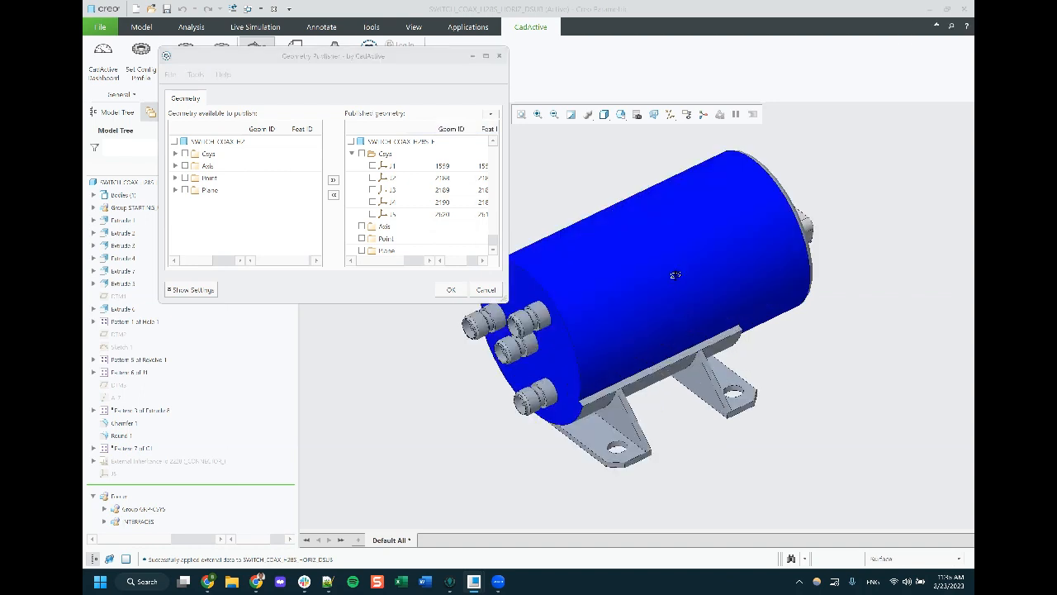
{"action": "middle_click_drag", "start_coordinate": [673, 296], "coordinate": [579, 356]}
{"action": "left_click", "coordinate": [578, 356]}
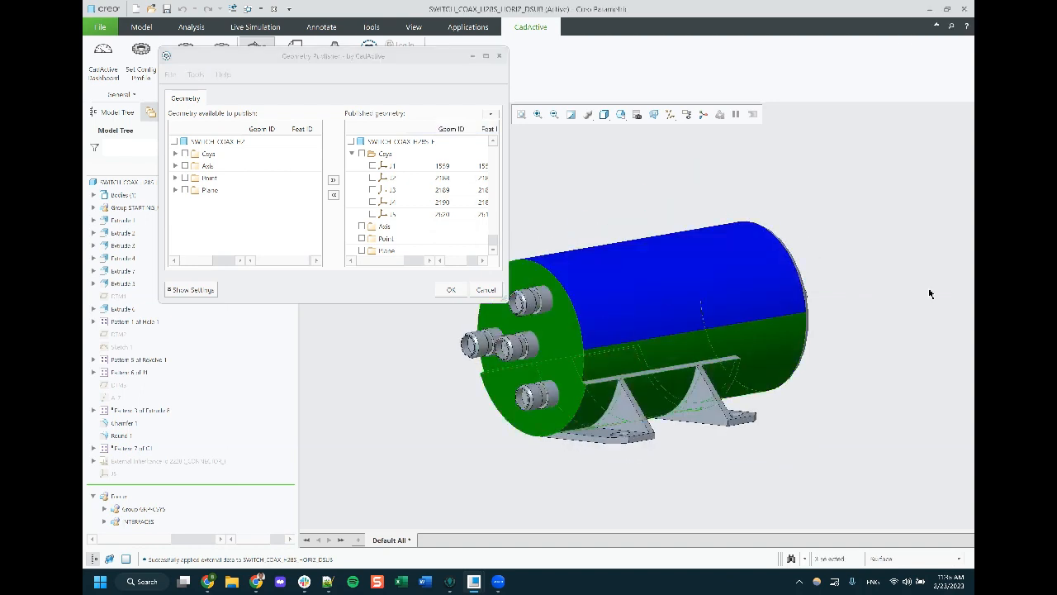
{"action": "left_click", "coordinate": [576, 368], "text": "ctrl"}
{"action": "left_click", "coordinate": [616, 462]}
{"action": "scroll", "coordinate": [812, 208], "scroll_direction": "up", "scroll_amount": 2}
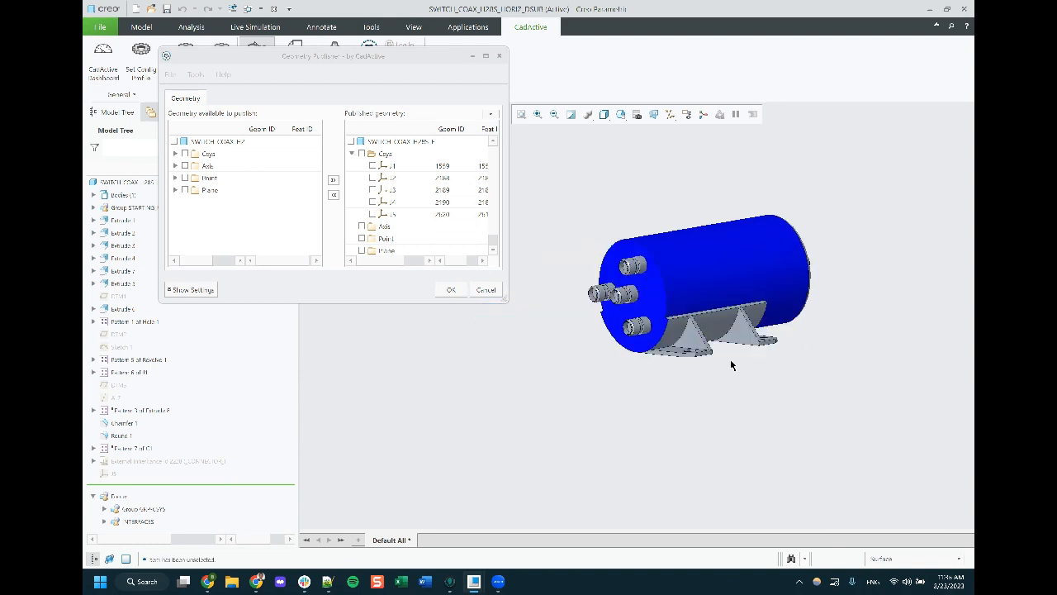
{"action": "middle_click_drag", "start_coordinate": [666, 359], "coordinate": [670, 342]}
{"action": "left_click", "coordinate": [671, 342]}
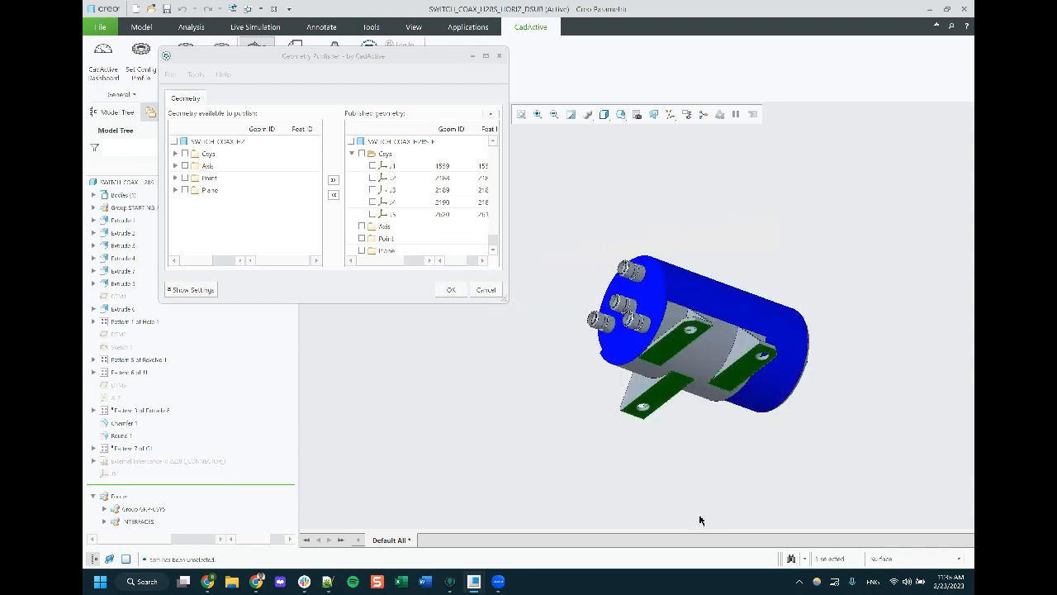
{"action": "middle_click", "coordinate": [715, 327]}
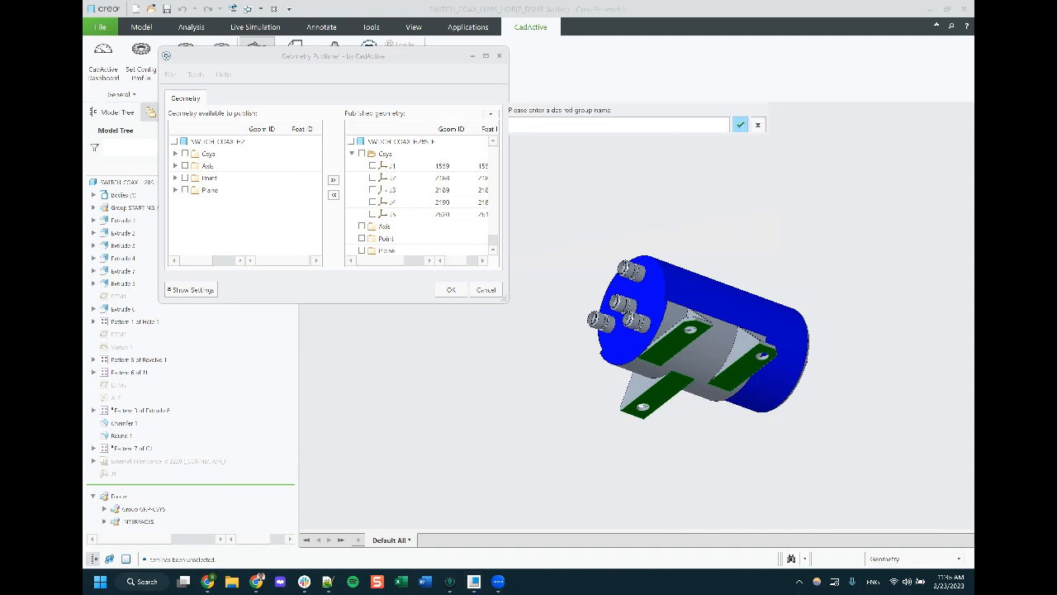
{"action": "type", "text": "mounting_surface"}
{"action": "key", "text": "Return"}
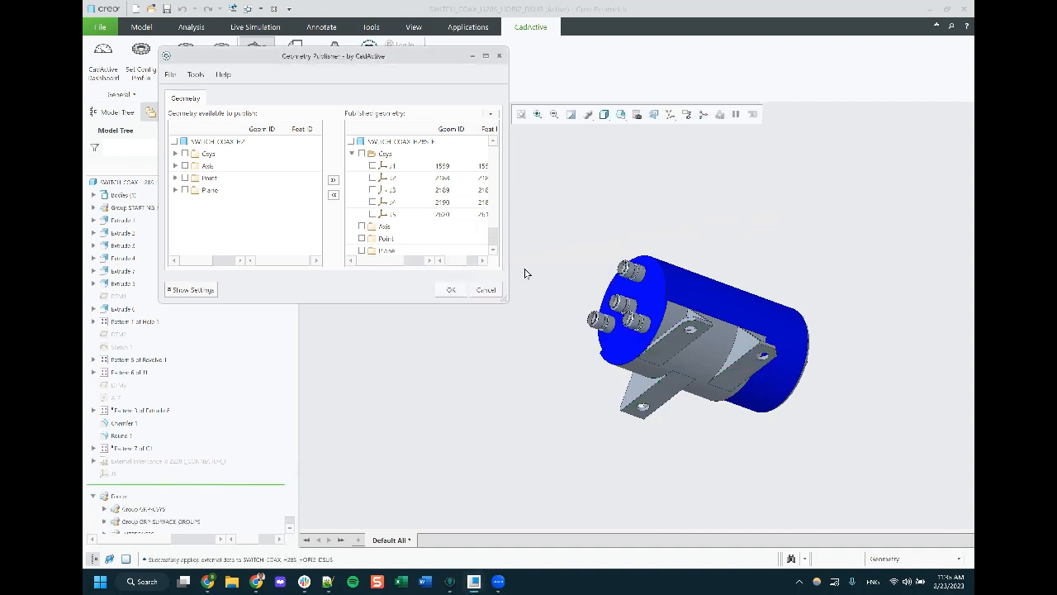
Check the new surface group in the published geometry list and the model tree footer, and accept the published geometry
{"action": "scroll", "coordinate": [425, 223], "scroll_direction": "down", "scroll_amount": 1}
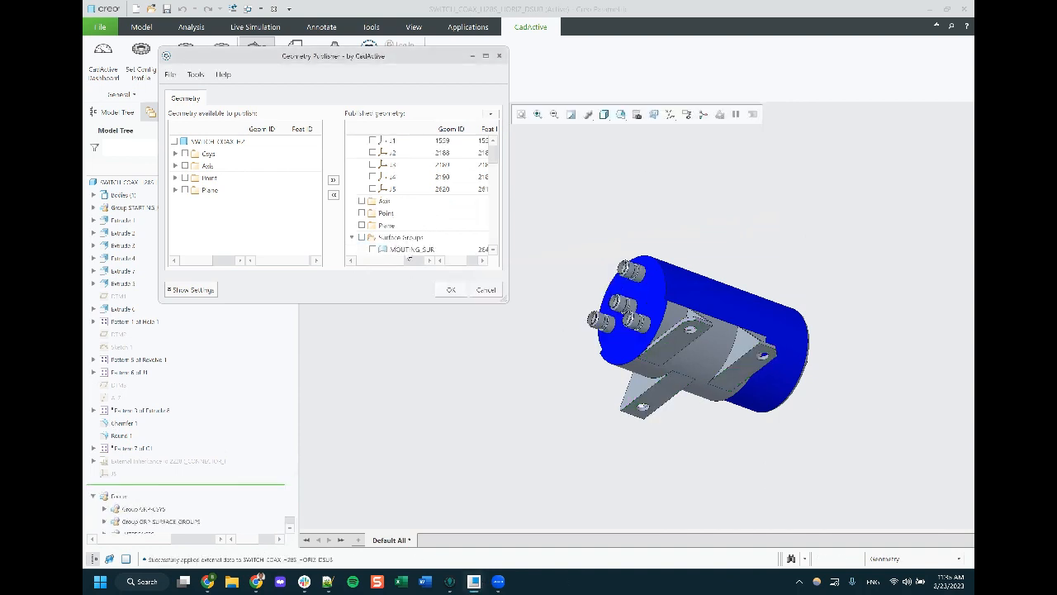
{"action": "scroll", "coordinate": [124, 527], "scroll_direction": "down", "scroll_amount": 1}
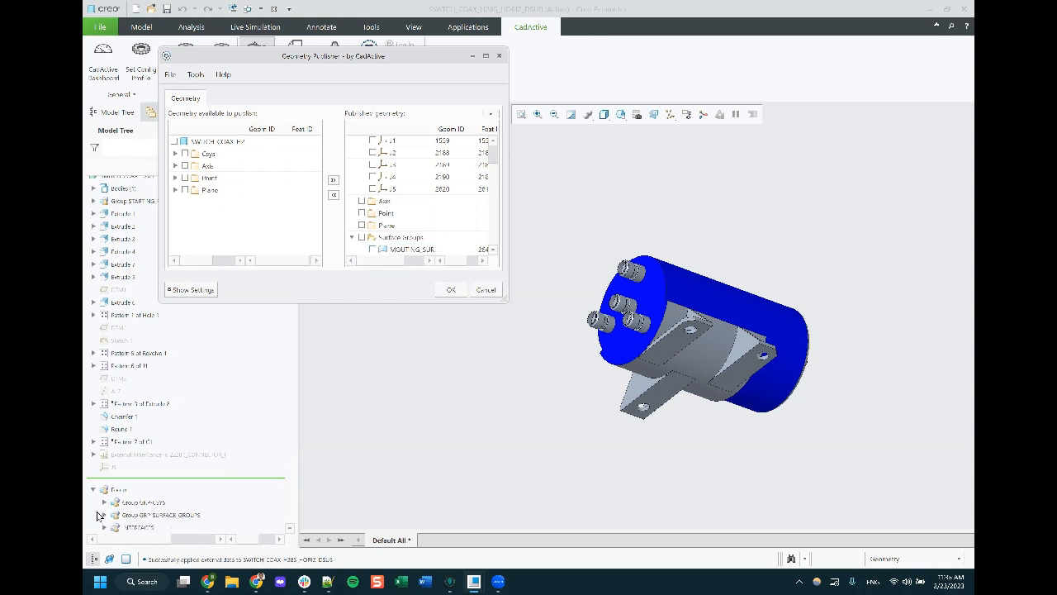
{"action": "left_click", "coordinate": [103, 515]}
{"action": "scroll", "coordinate": [169, 525], "scroll_direction": "down", "scroll_amount": 1}
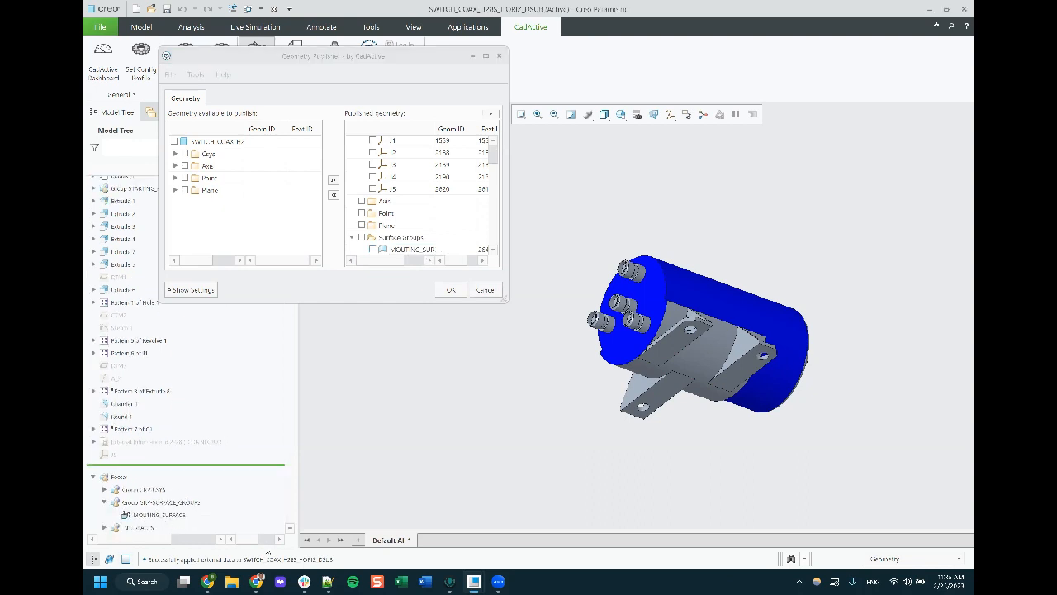
{"action": "left_click", "coordinate": [453, 290]}
Close the coax switch part's window and switch to the RF_SWITCHING_CABINET assembly
{"action": "left_click", "coordinate": [273, 9]}
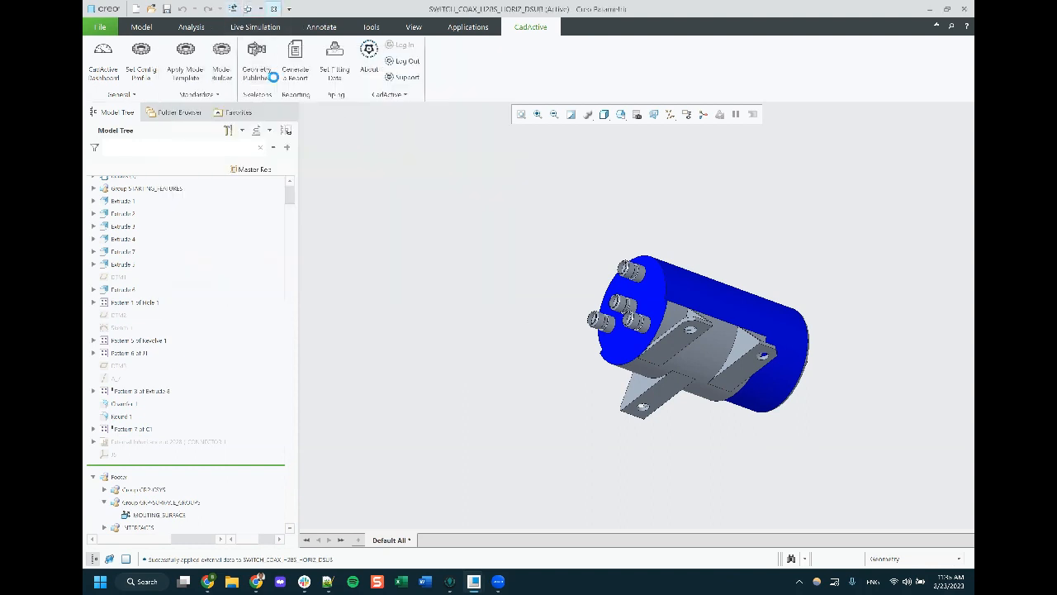
{"action": "left_click", "coordinate": [253, 9]}
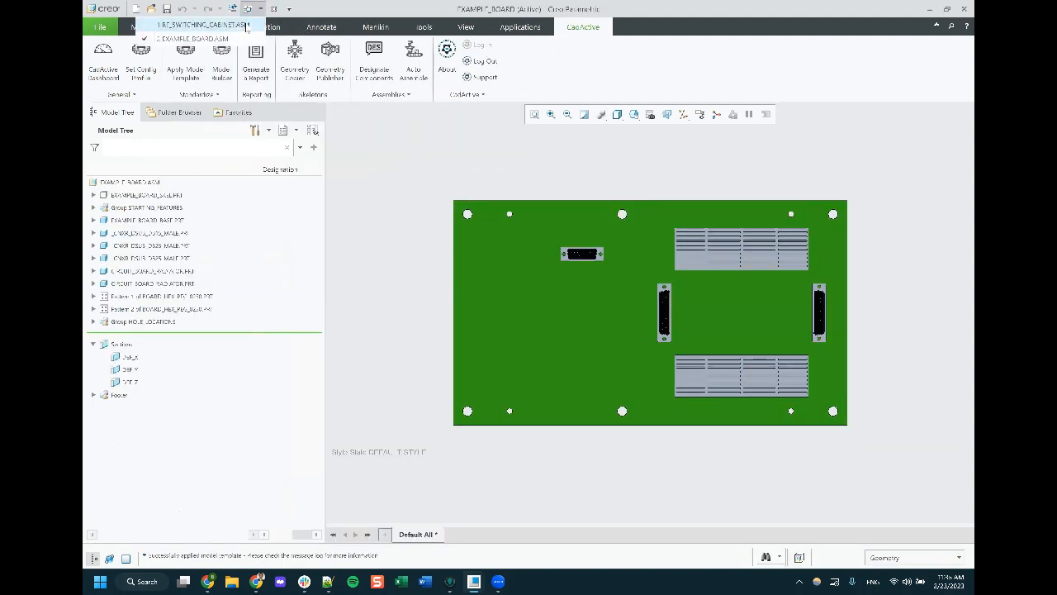
{"action": "left_click", "coordinate": [244, 25]}
{"action": "scroll", "coordinate": [750, 303], "scroll_direction": "up", "scroll_amount": 3}
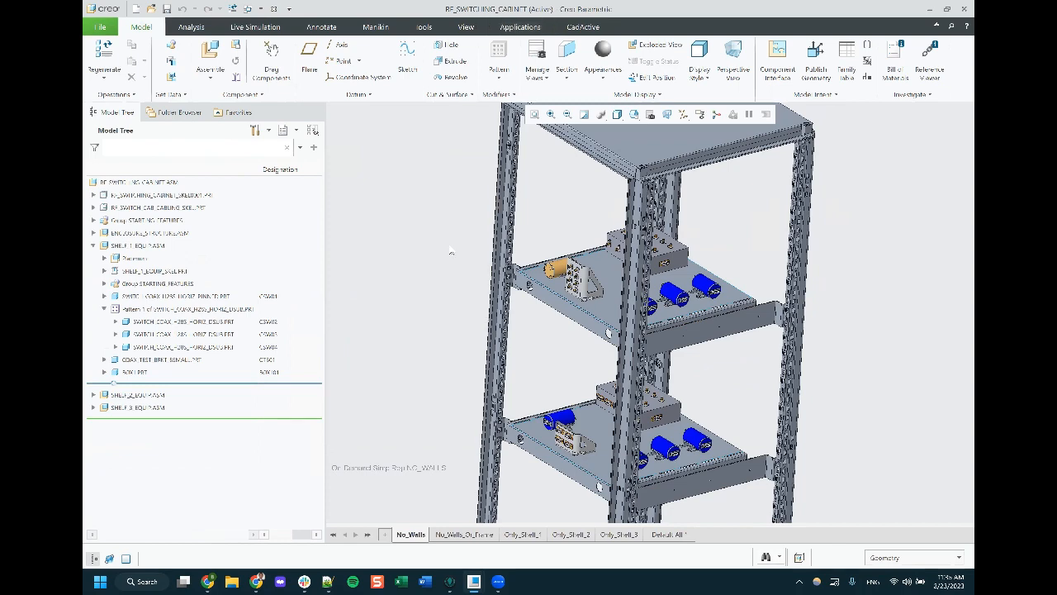
{"action": "middle_click_drag", "start_coordinate": [648, 278], "coordinate": [677, 306]}
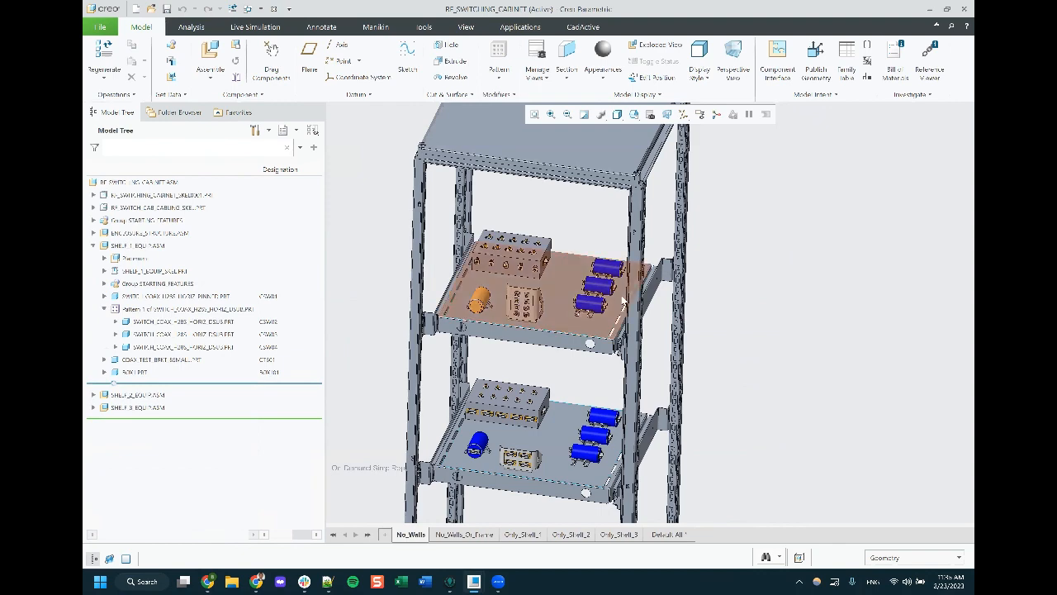
{"action": "scroll", "coordinate": [593, 289], "scroll_direction": "down", "scroll_amount": 3}
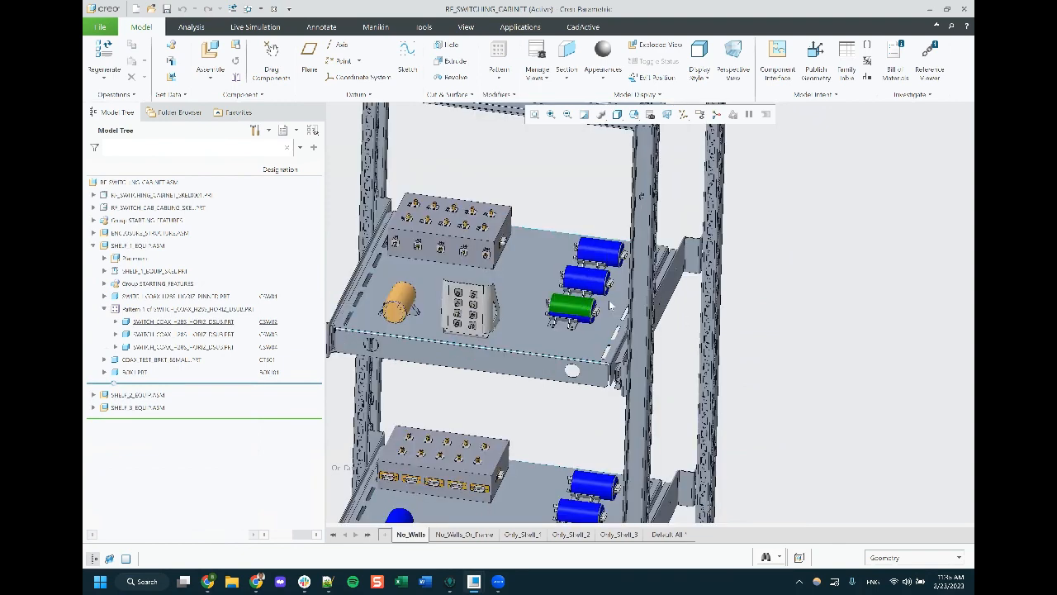
Check the designations of shelf 1's three patterned coax switches, and list the SHELF_1_EQUIP components in Designate Components
{"action": "left_click", "coordinate": [589, 264]}
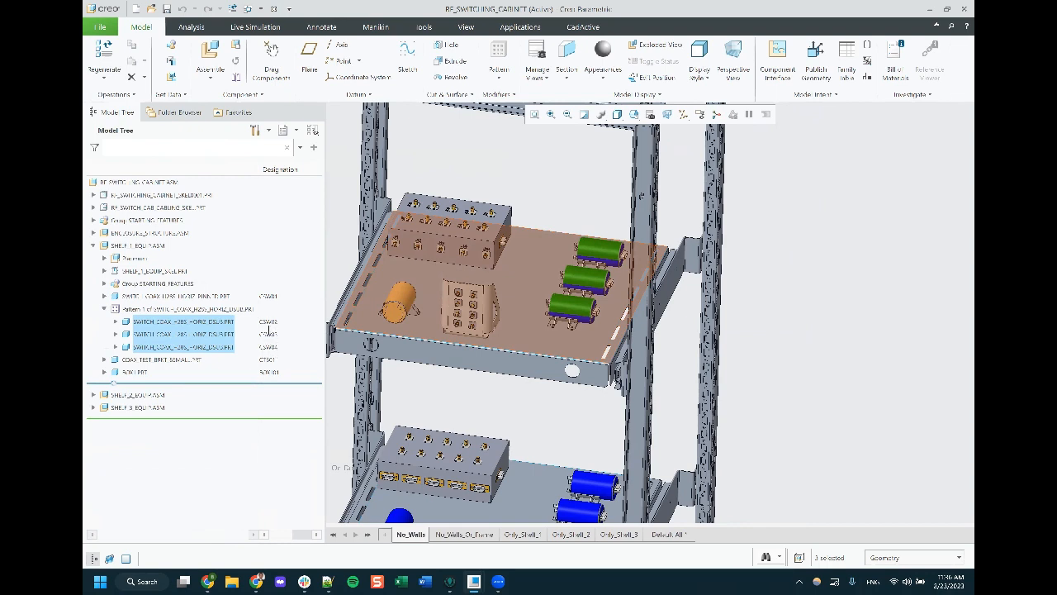
{"action": "left_click", "coordinate": [615, 201]}
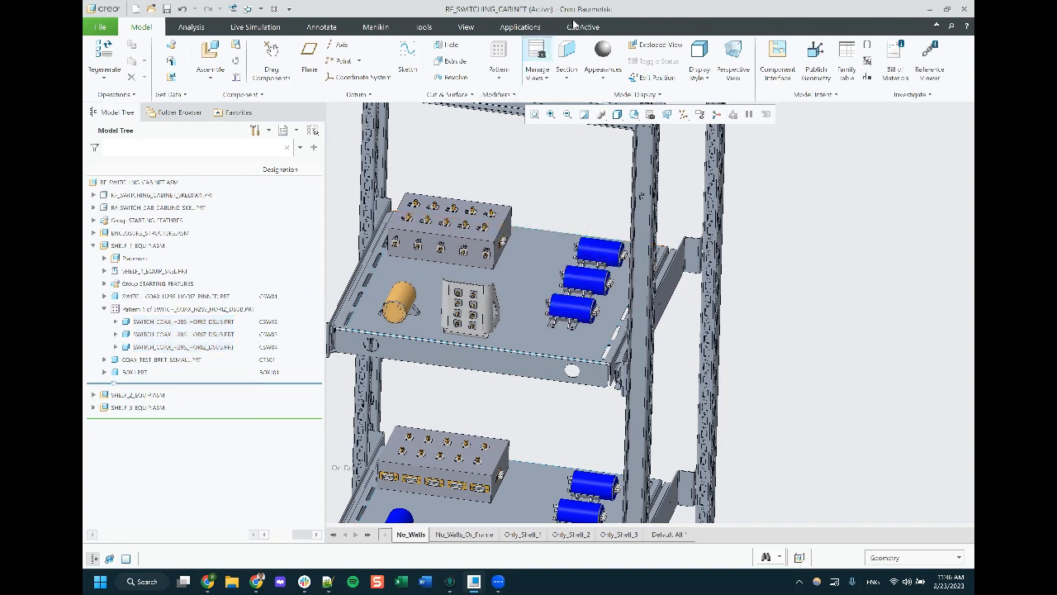
{"action": "left_click", "coordinate": [584, 27]}
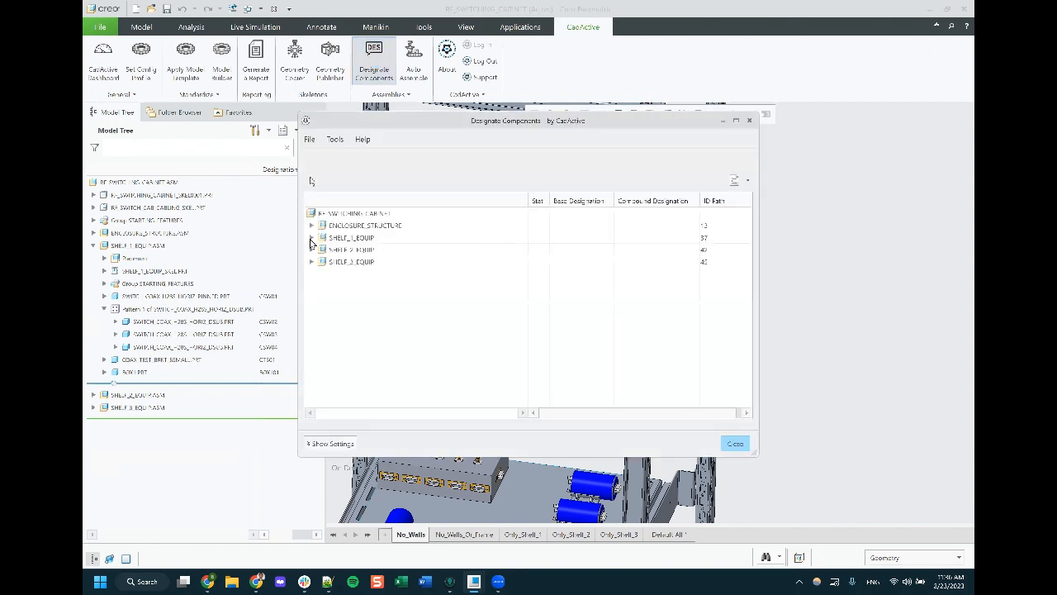
{"action": "left_click", "coordinate": [312, 238]}
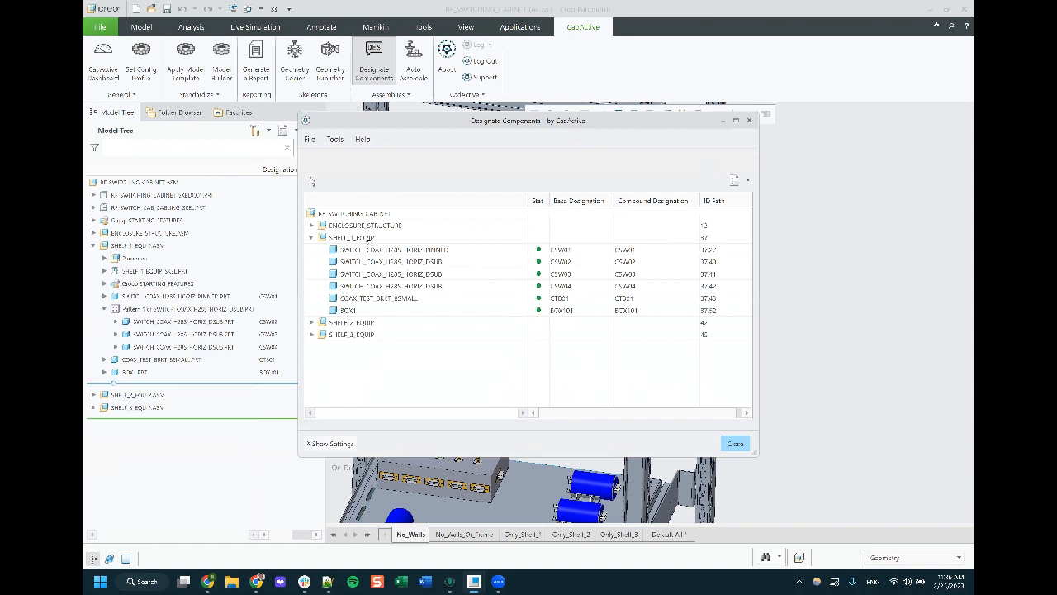
Examine the designation options offered for SHELF_1_EQUIP and for its pinned coax switch, SWITCH_COAX_H28S_HORIZ_PINNED
{"action": "left_click", "coordinate": [367, 238]}
{"action": "right_click", "coordinate": [347, 239]}
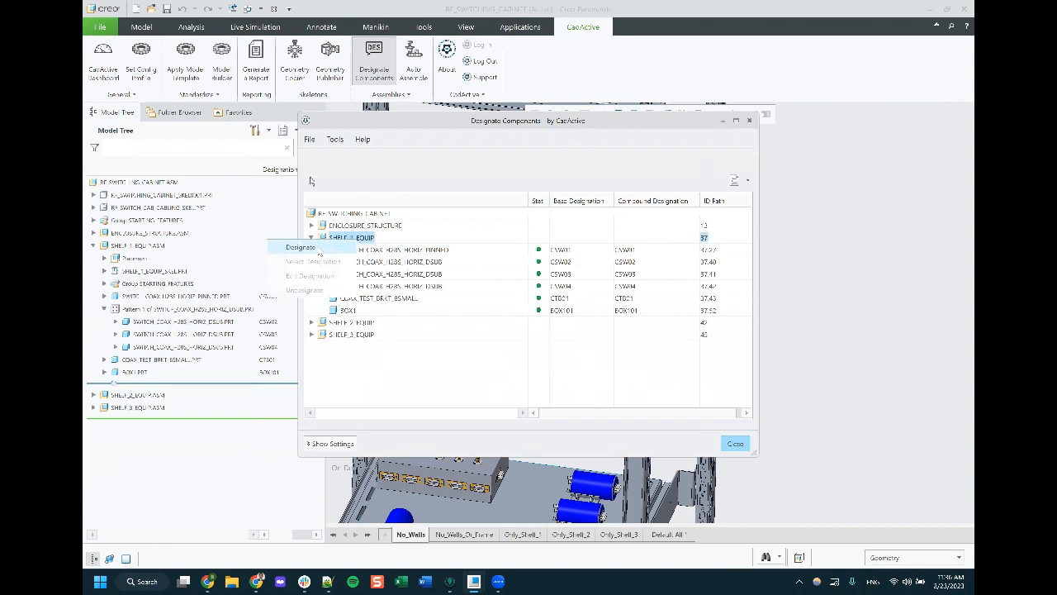
{"action": "left_click", "coordinate": [407, 250]}
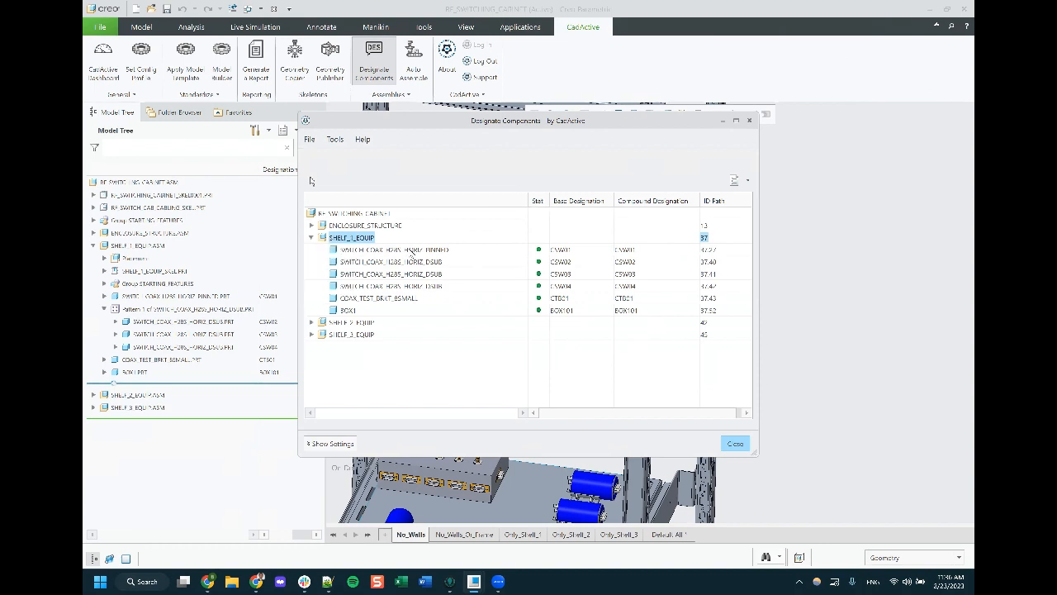
{"action": "right_click", "coordinate": [394, 252]}
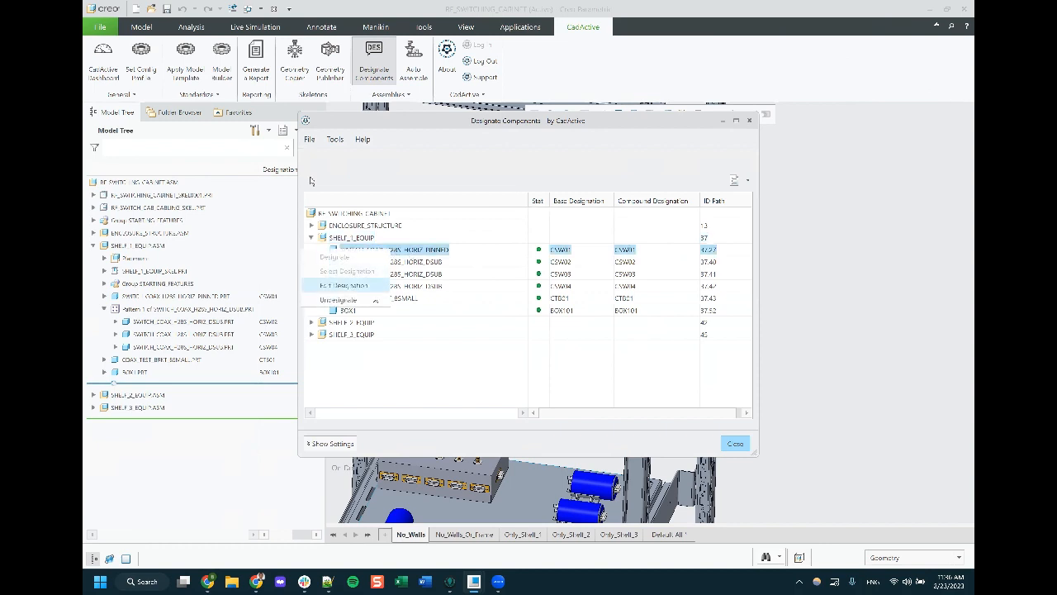
{"action": "left_click", "coordinate": [477, 164]}
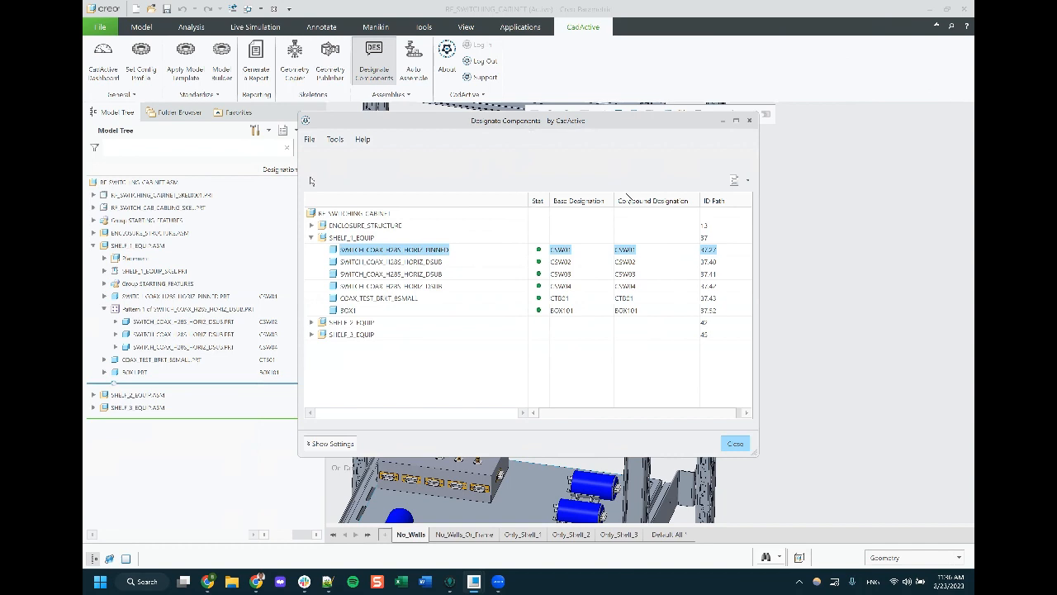
Create a designation map of the cabinet assembly as designation_map.csv and open the created file in Excel
{"action": "left_click_drag", "start_coordinate": [543, 121], "coordinate": [628, 159]}
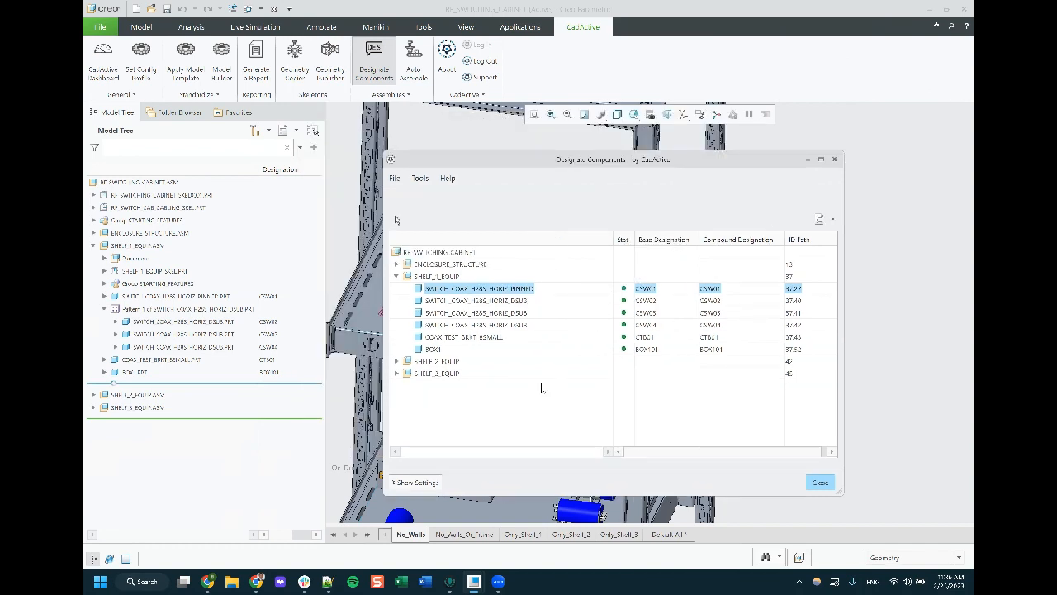
{"action": "left_click", "coordinate": [395, 177]}
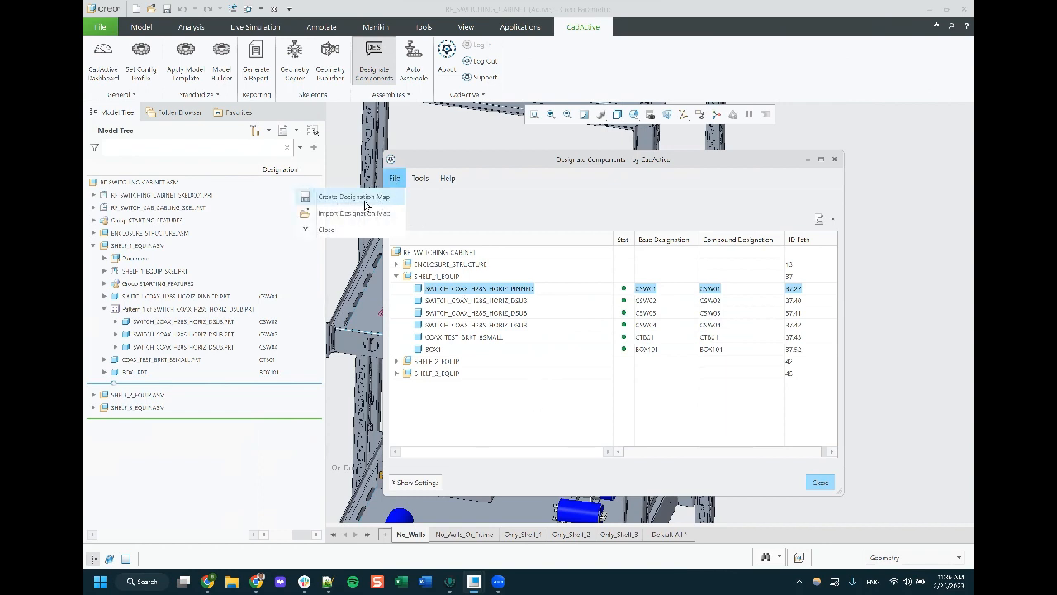
{"action": "left_click", "coordinate": [364, 200]}
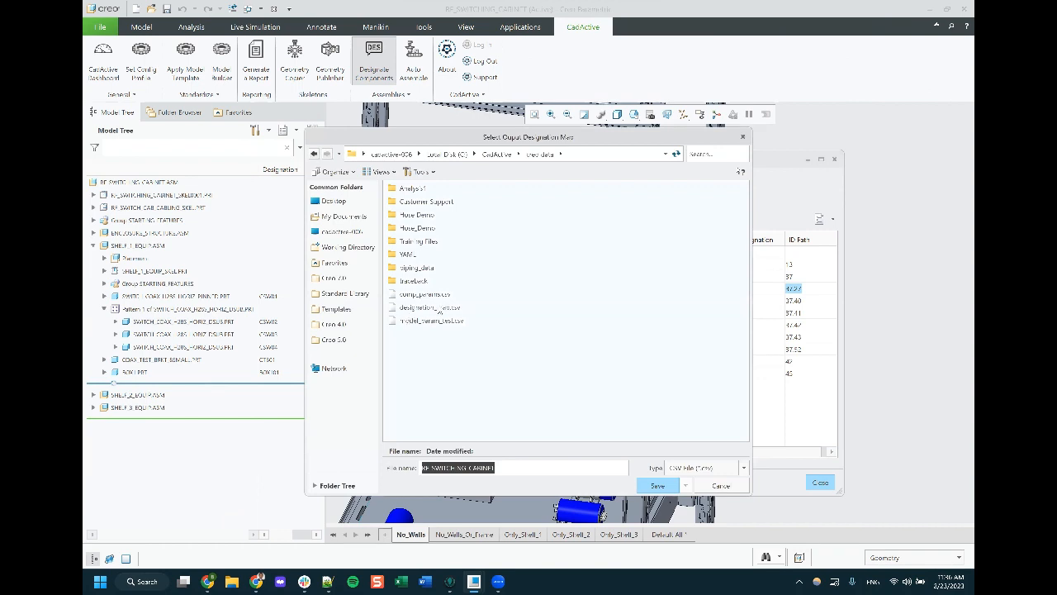
{"action": "key", "text": "Return"}
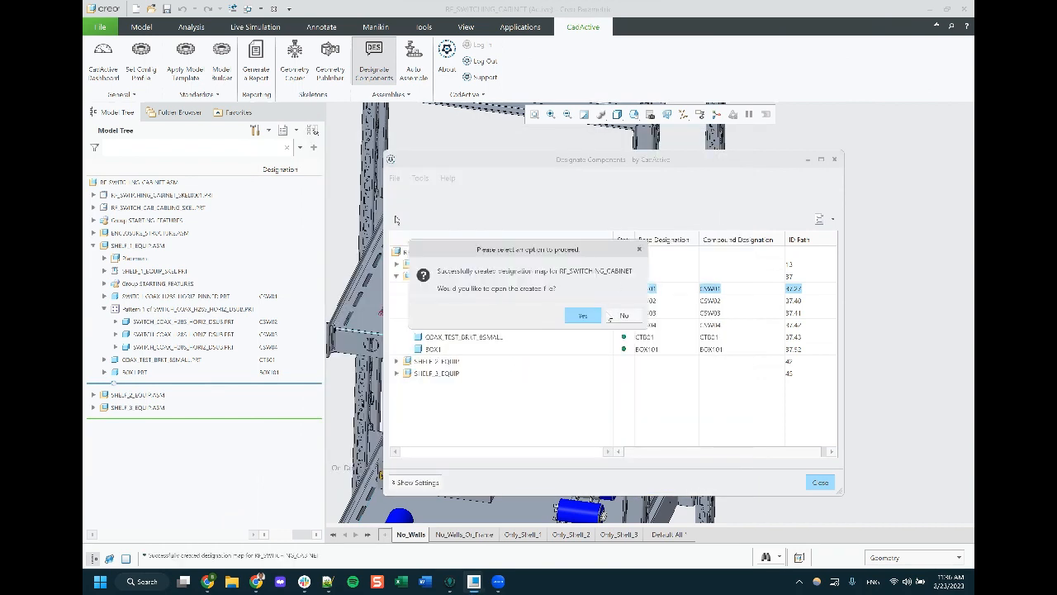
{"action": "left_click", "coordinate": [591, 316]}
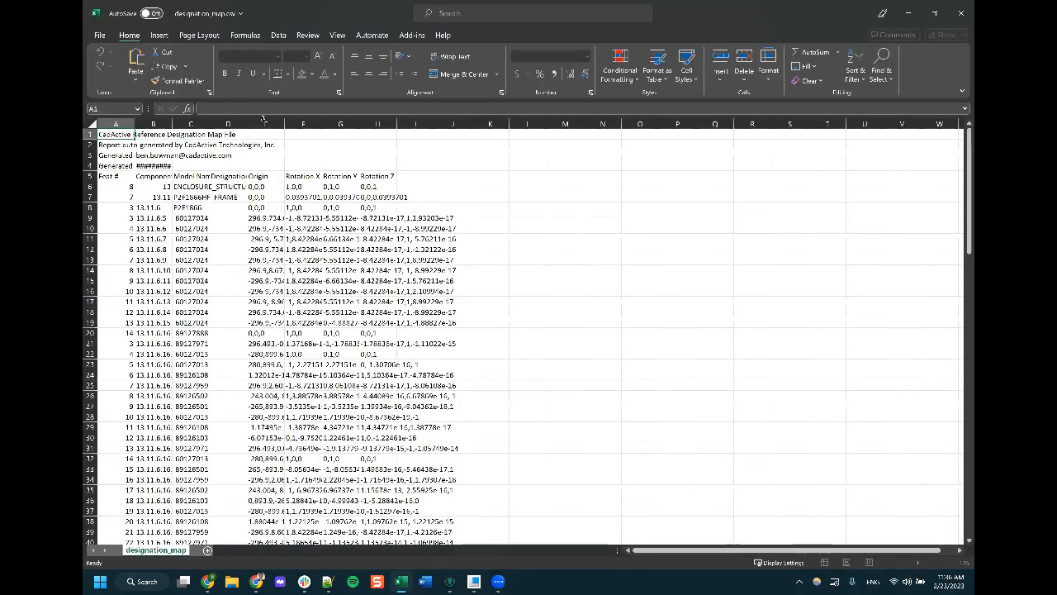
Widen the Model Name and Designation columns, and fill cells D61 to D75 with the number series 1 to 15
{"action": "left_click_drag", "start_coordinate": [247, 124], "coordinate": [419, 137]}
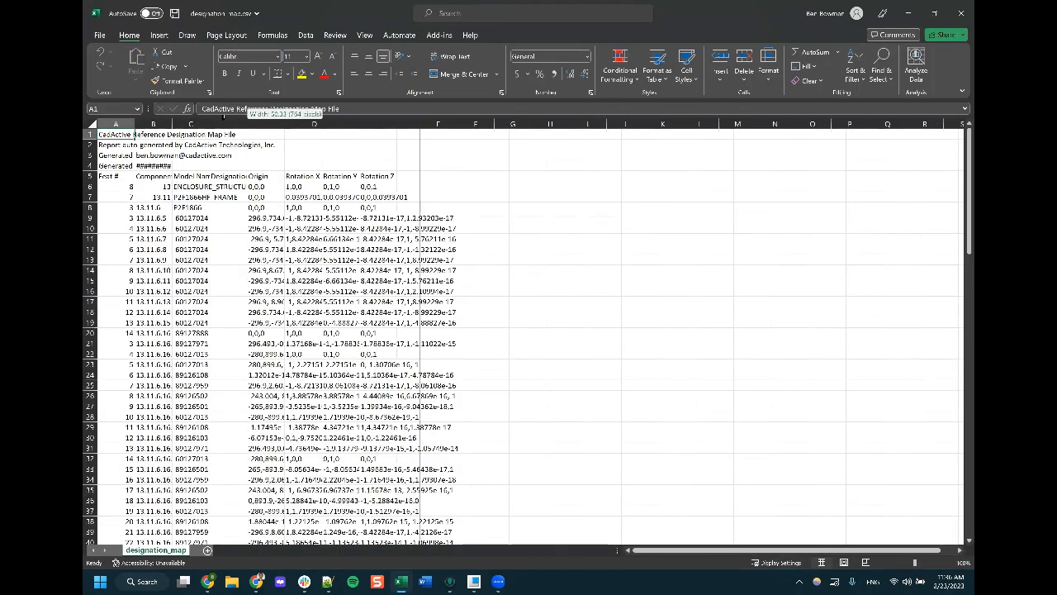
{"action": "double_click", "coordinate": [209, 125]}
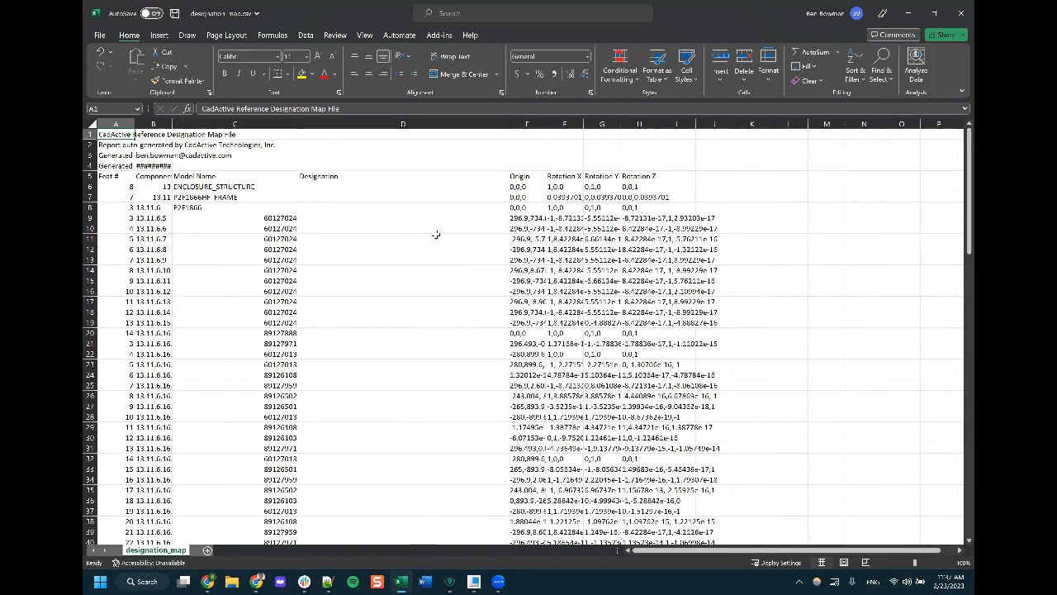
{"action": "scroll", "coordinate": [413, 273], "scroll_direction": "down", "scroll_amount": 13}
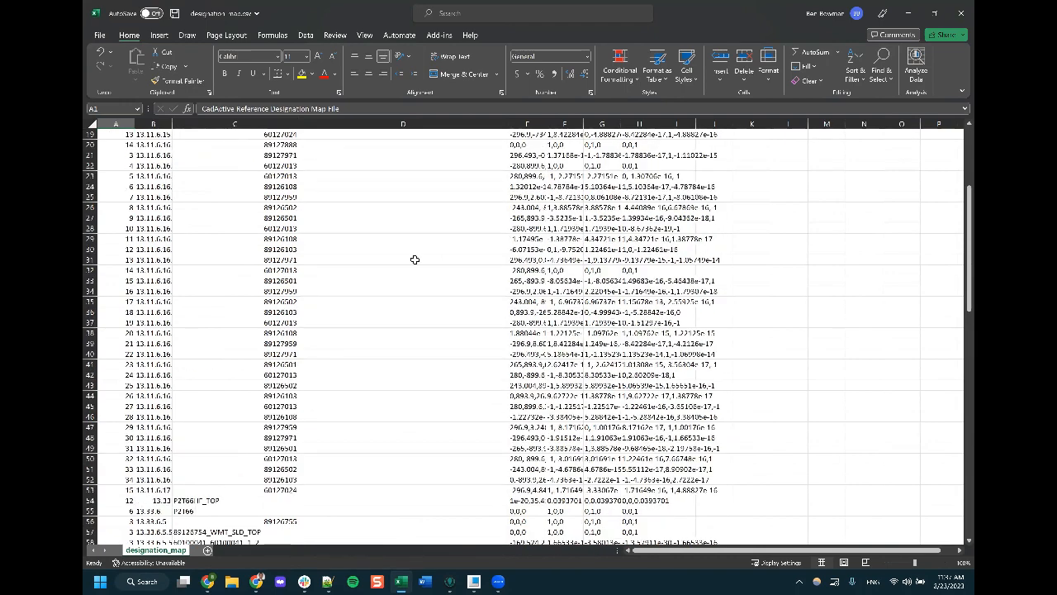
{"action": "left_click", "coordinate": [379, 352]}
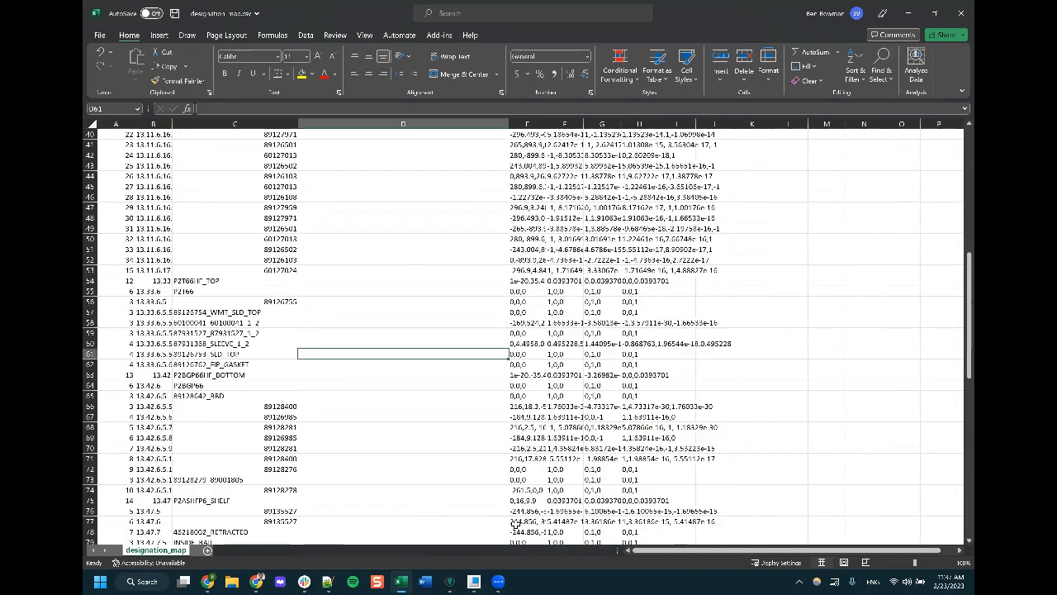
{"action": "type", "text": "1"}
{"action": "key", "text": "Return"}
{"action": "type", "text": "2"}
{"action": "key", "text": "Return"}
{"action": "type", "text": "3"}
{"action": "key", "text": "Return"}
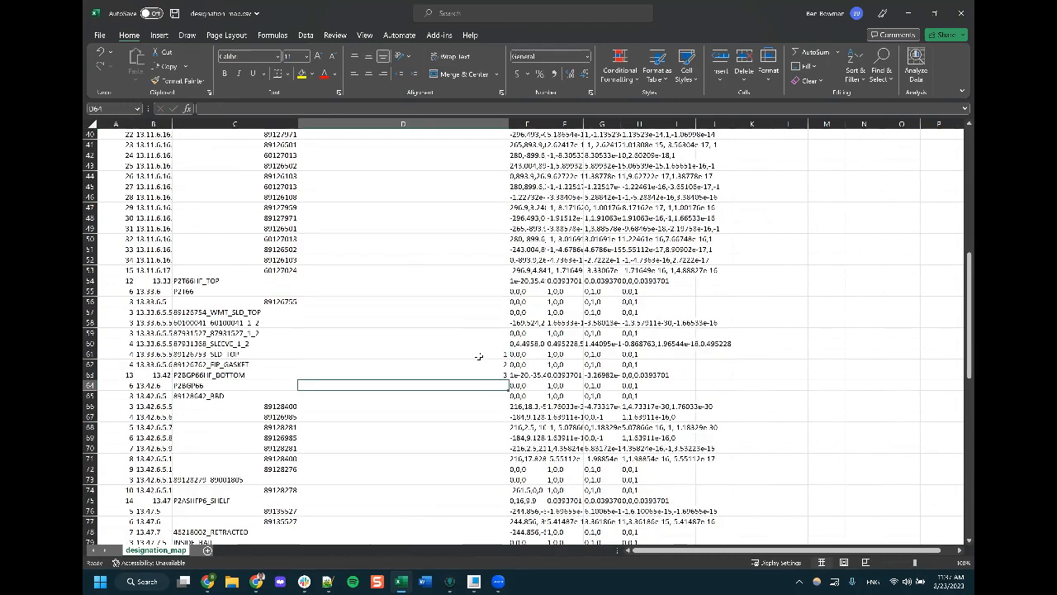
{"action": "left_click_drag", "start_coordinate": [476, 354], "coordinate": [507, 502]}
Fill the designations in cells D78 to D87 with the series TEST1 to TEST10
{"action": "scroll", "coordinate": [477, 368], "scroll_direction": "down", "scroll_amount": 5}
{"action": "left_click", "coordinate": [474, 373]}
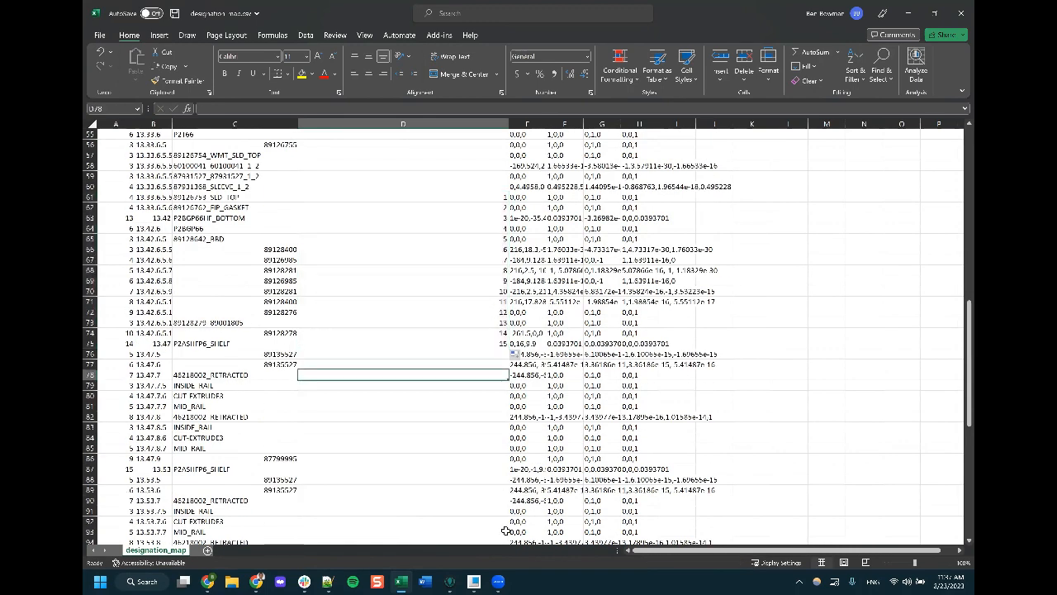
{"action": "type", "text": "TEST1"}
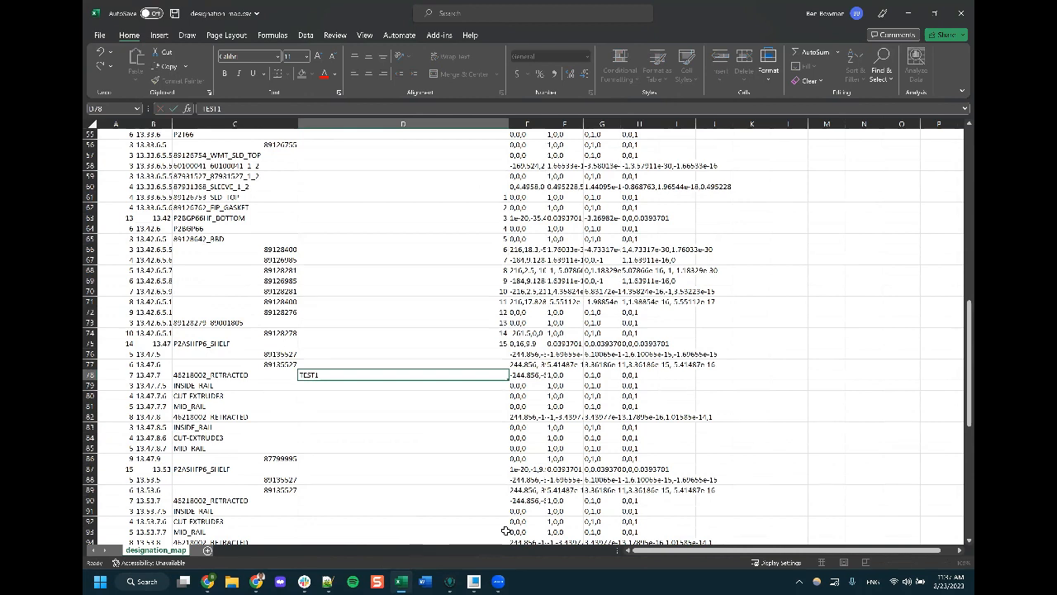
{"action": "key", "text": "Return"}
{"action": "type", "text": "TEST2"}
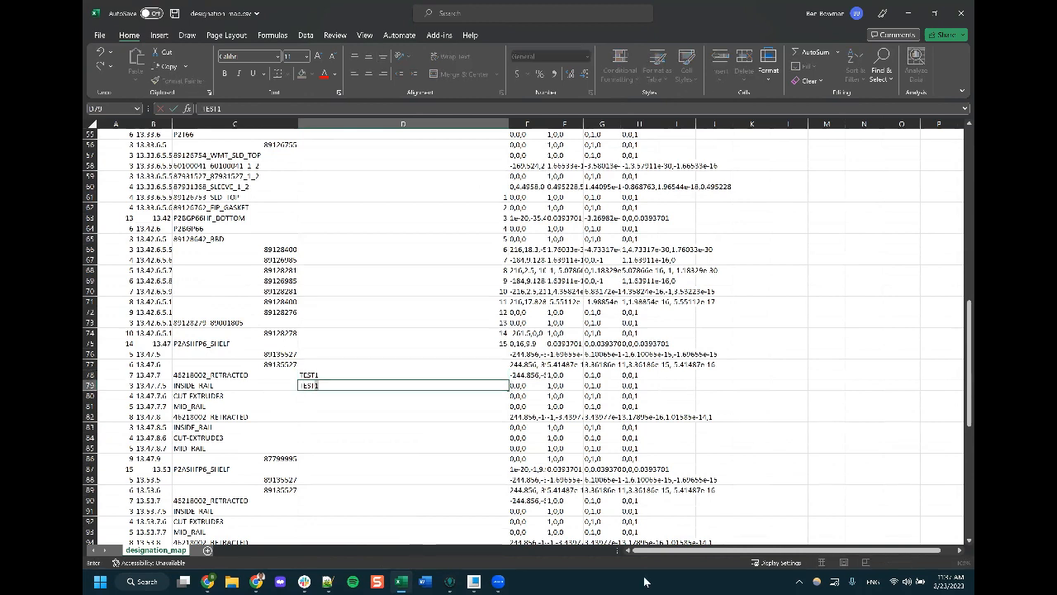
{"action": "key", "text": "Return"}
{"action": "left_click_drag", "start_coordinate": [472, 374], "coordinate": [504, 472]}
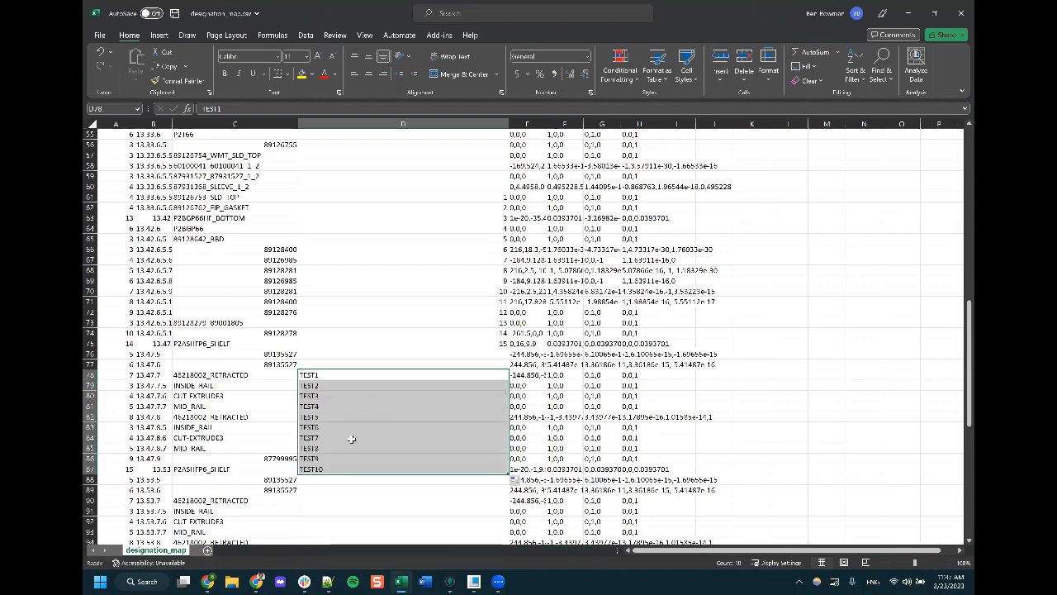
Copy the designation CSW02 from cell D113 into the coax switch rows at D112 and D119
{"action": "scroll", "coordinate": [516, 332], "scroll_direction": "down", "scroll_amount": 14}
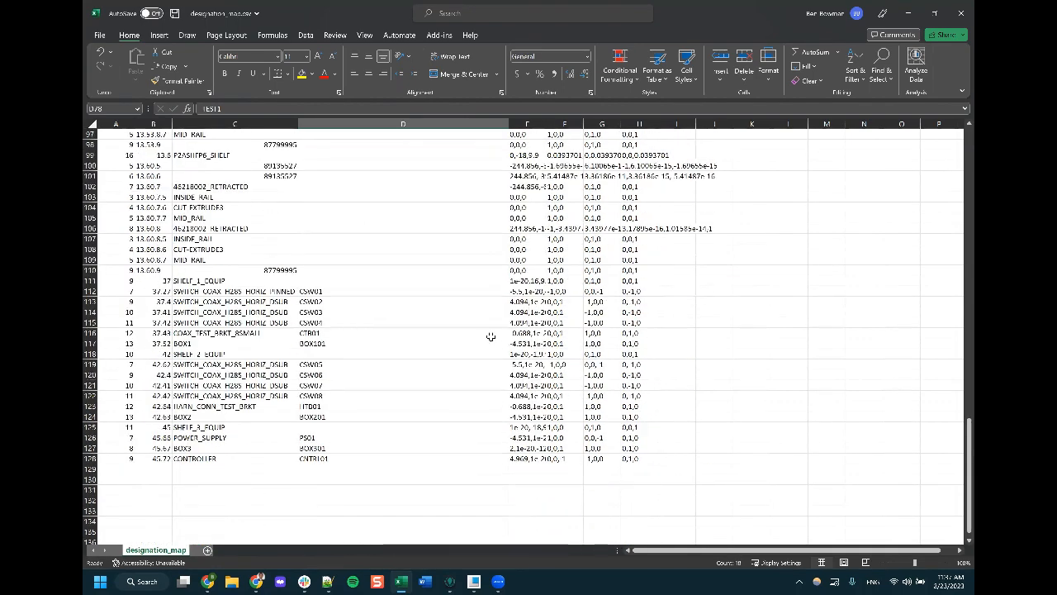
{"action": "left_click", "coordinate": [341, 301]}
{"action": "key", "text": "ctrl+c"}
{"action": "left_click", "coordinate": [354, 291]}
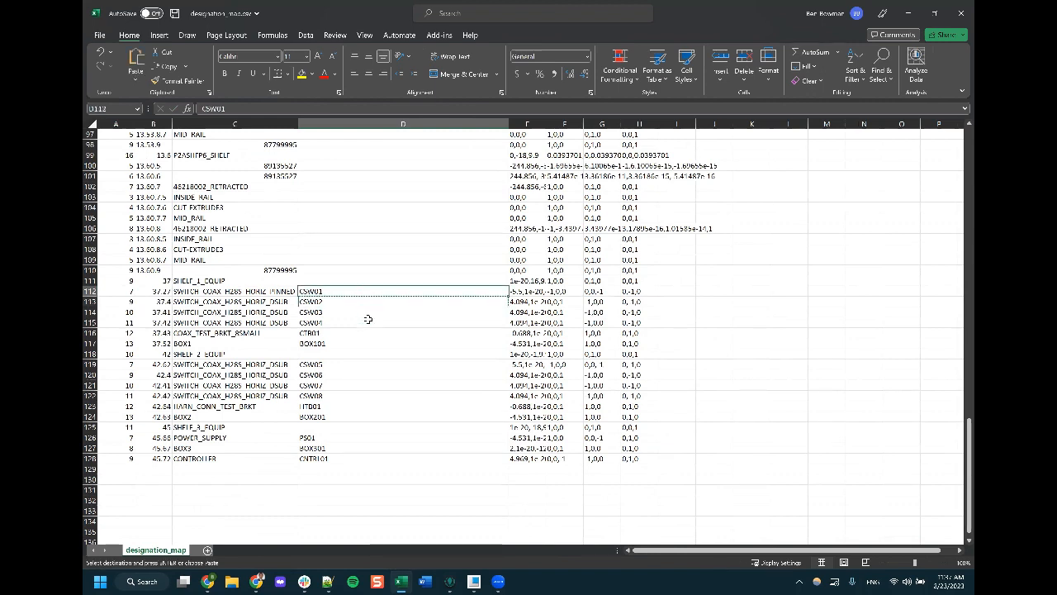
{"action": "key", "text": "ctrl+v"}
{"action": "key", "text": "ctrl"}
{"action": "key", "text": "ctrl"}
{"action": "key", "text": "ctrl"}
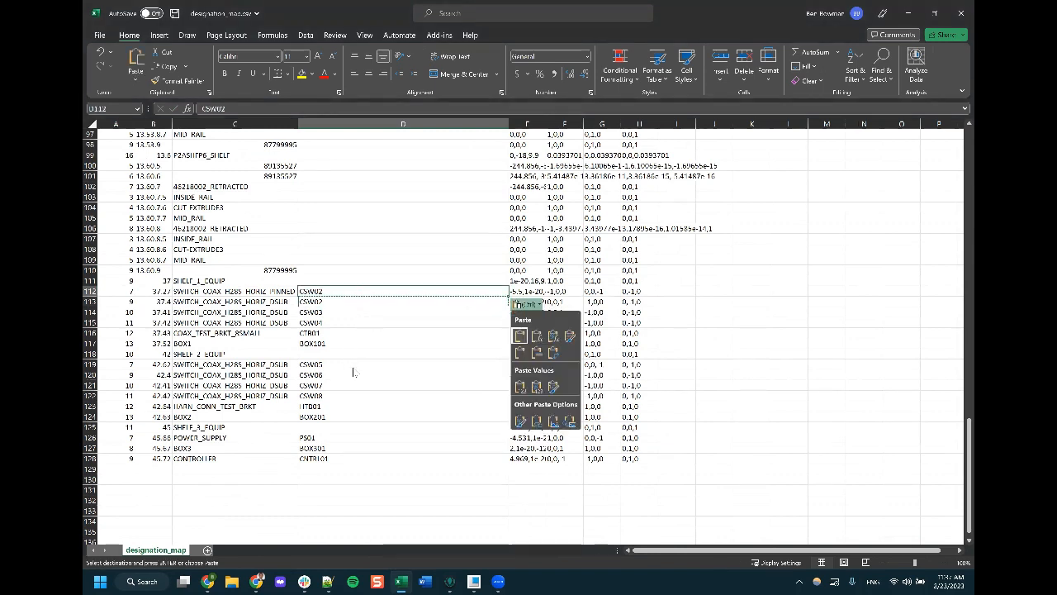
{"action": "left_click", "coordinate": [336, 364]}
{"action": "left_click", "coordinate": [338, 364]}
{"action": "key", "text": "ctrl+v"}
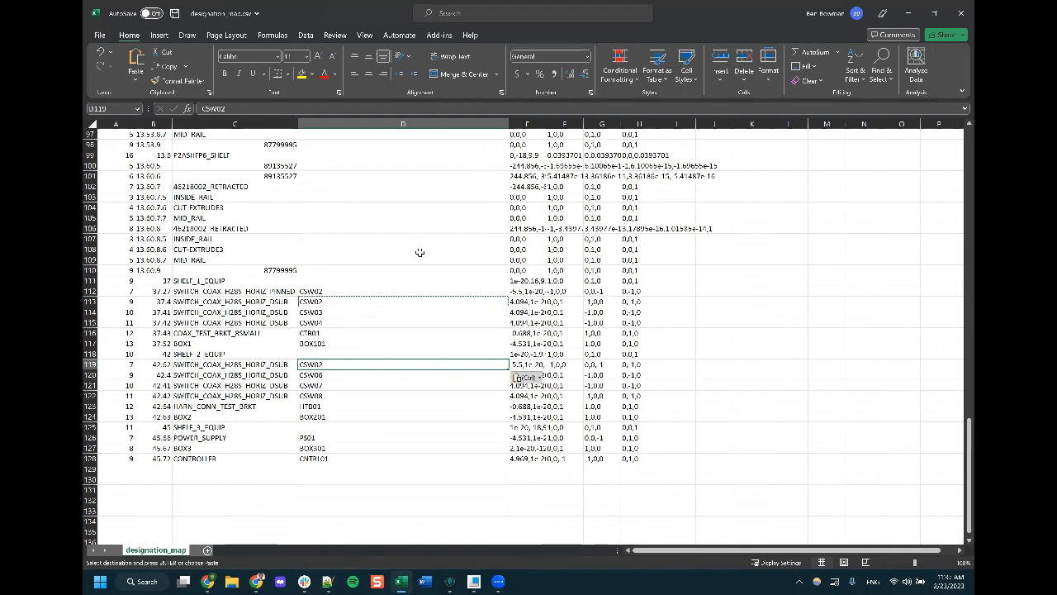
{"action": "left_click", "coordinate": [418, 250]}
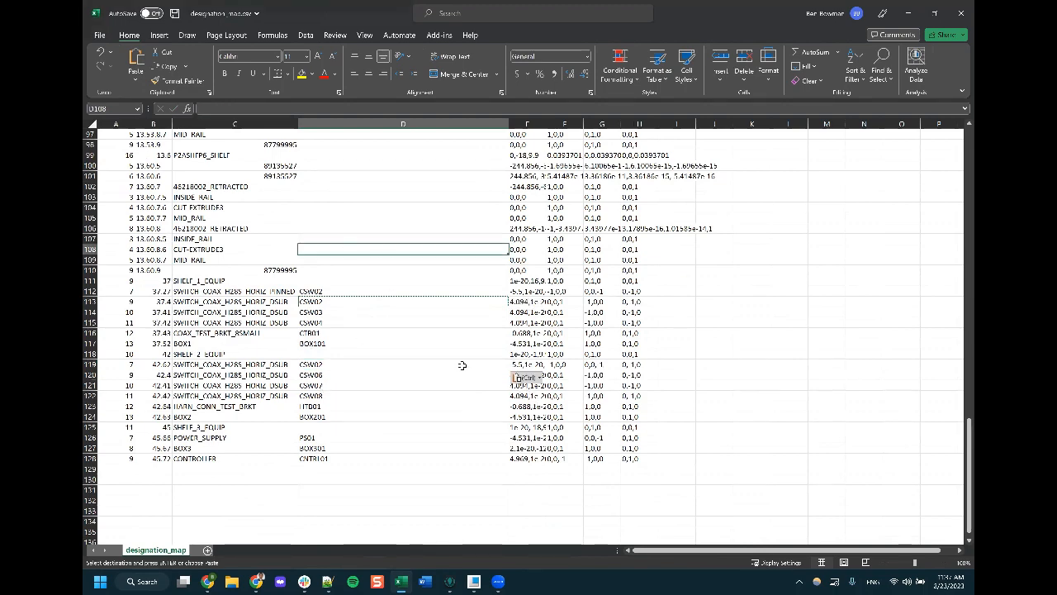
Review the map's feature numbers, component IDs and model names against the edited designations throughout the sheet
{"action": "scroll", "coordinate": [450, 372], "scroll_direction": "up", "scroll_amount": 20}
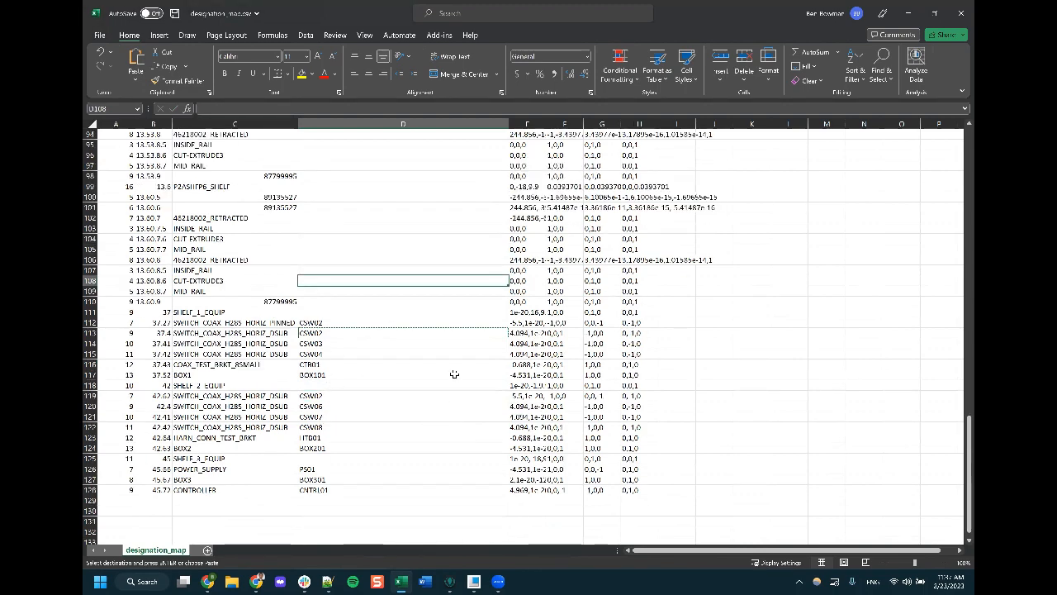
{"action": "scroll", "coordinate": [447, 369], "scroll_direction": "up", "scroll_amount": 11}
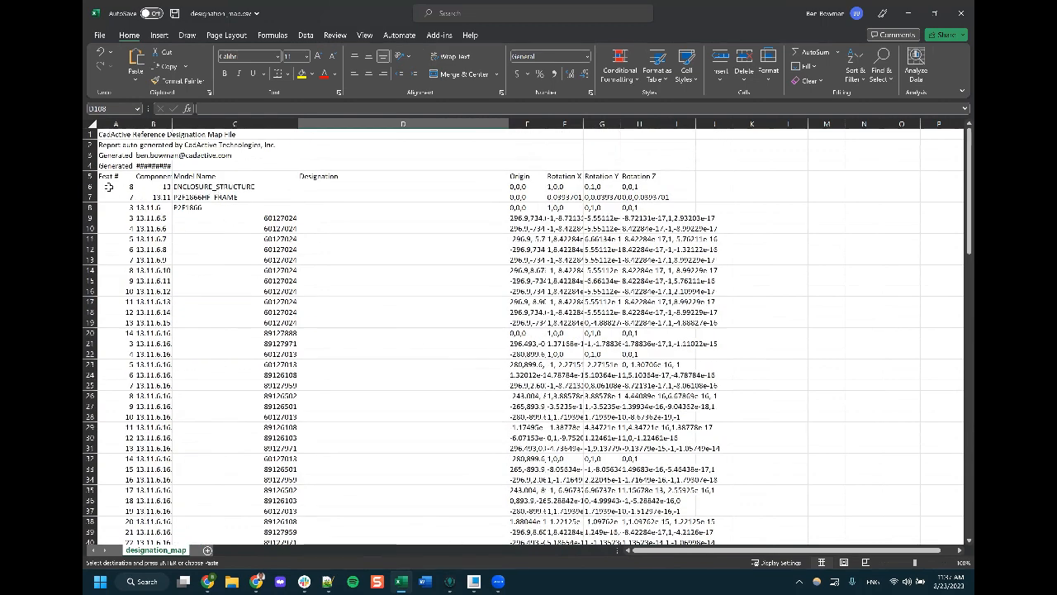
{"action": "left_click_drag", "start_coordinate": [109, 187], "coordinate": [117, 250]}
{"action": "left_click_drag", "start_coordinate": [155, 188], "coordinate": [157, 253]}
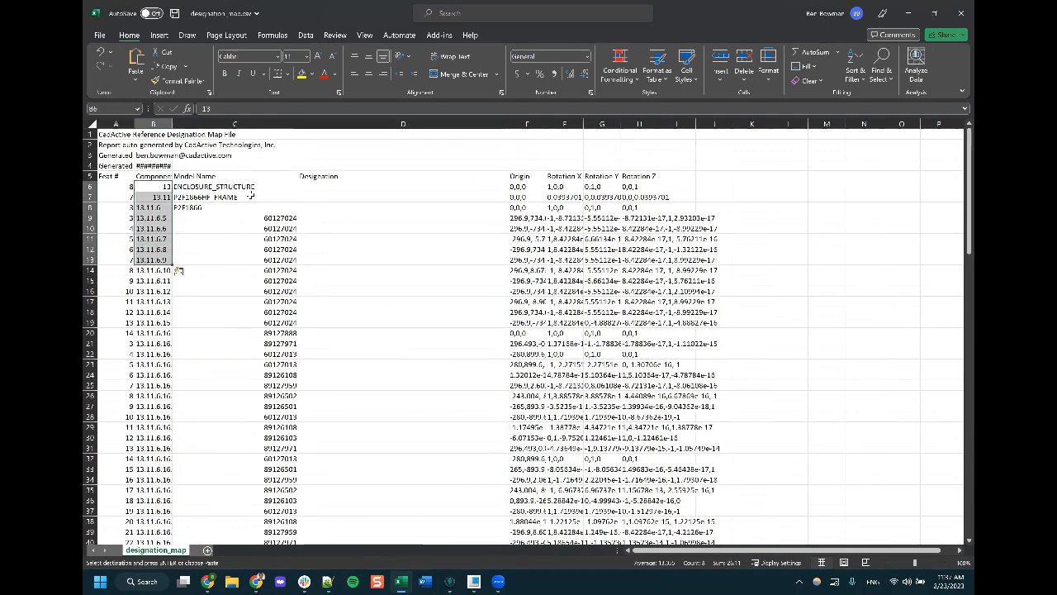
{"action": "left_click_drag", "start_coordinate": [191, 187], "coordinate": [251, 286]}
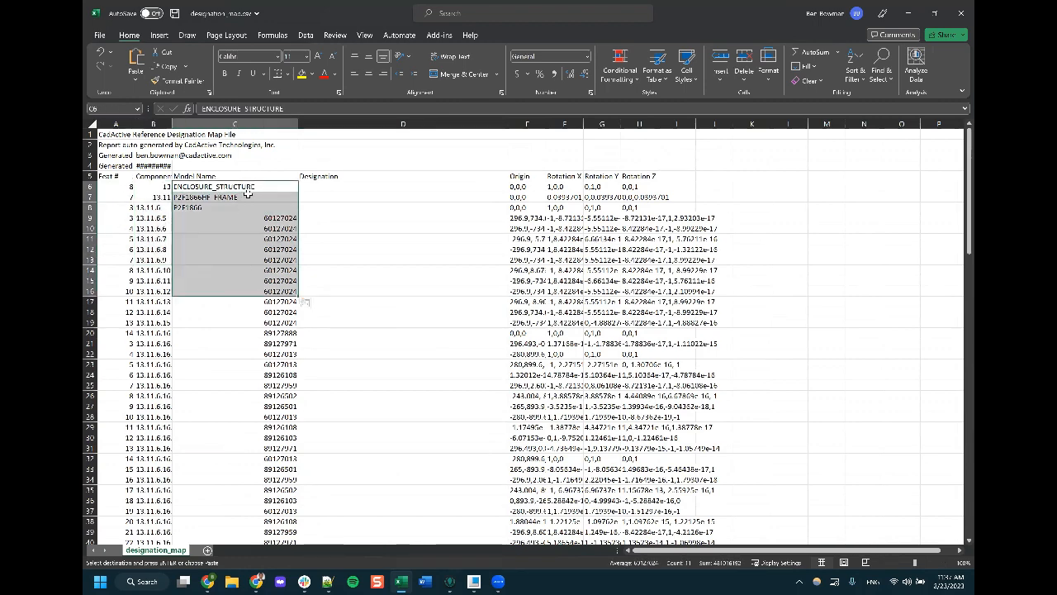
{"action": "scroll", "coordinate": [271, 239], "scroll_direction": "down", "scroll_amount": 8}
{"action": "scroll", "coordinate": [272, 239], "scroll_direction": "down", "scroll_amount": 9}
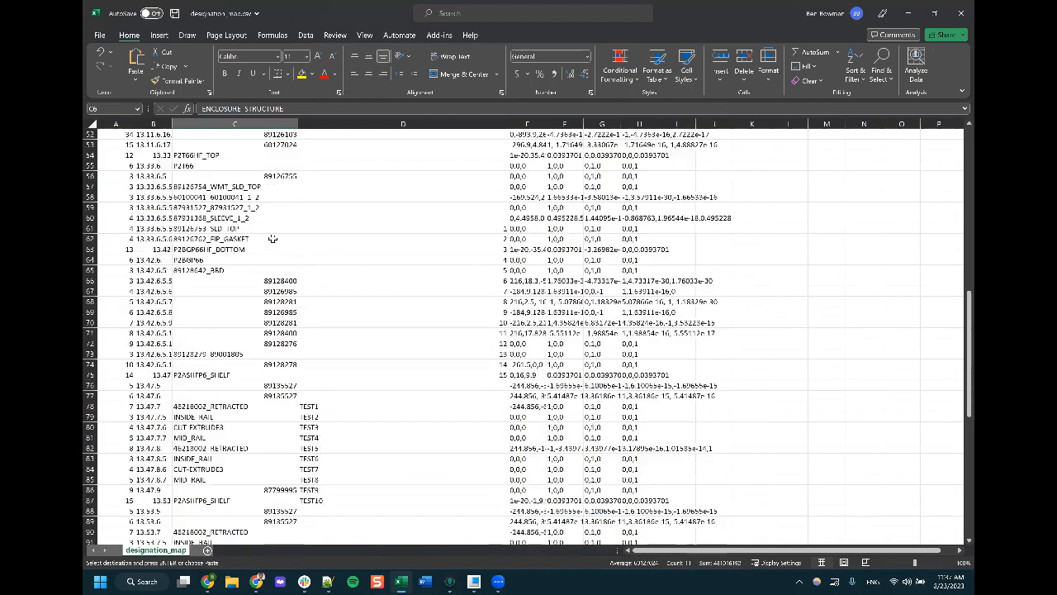
{"action": "scroll", "coordinate": [289, 217], "scroll_direction": "down", "scroll_amount": 14}
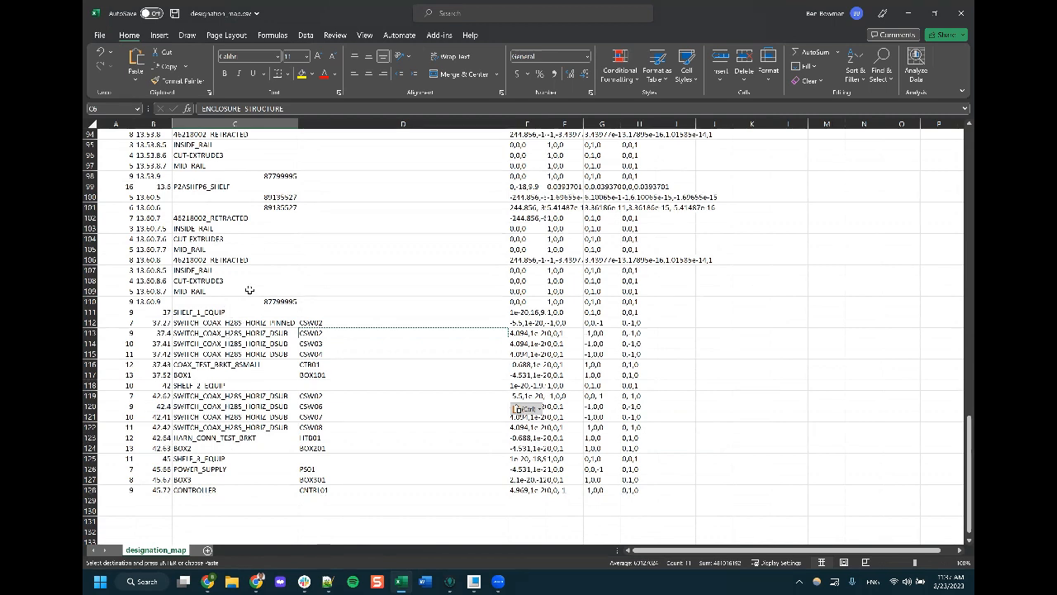
Save designation_map.csv, close it, and return to the Designate Components window in Creo
{"action": "left_click", "coordinate": [434, 256]}
{"action": "key", "text": "ctrl+s"}
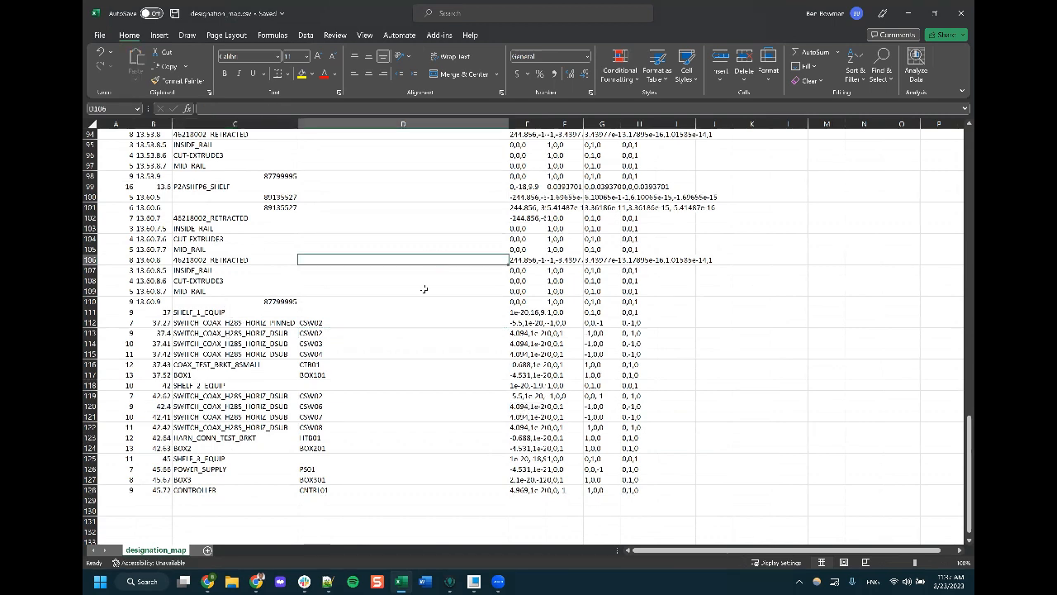
{"action": "left_click", "coordinate": [960, 13]}
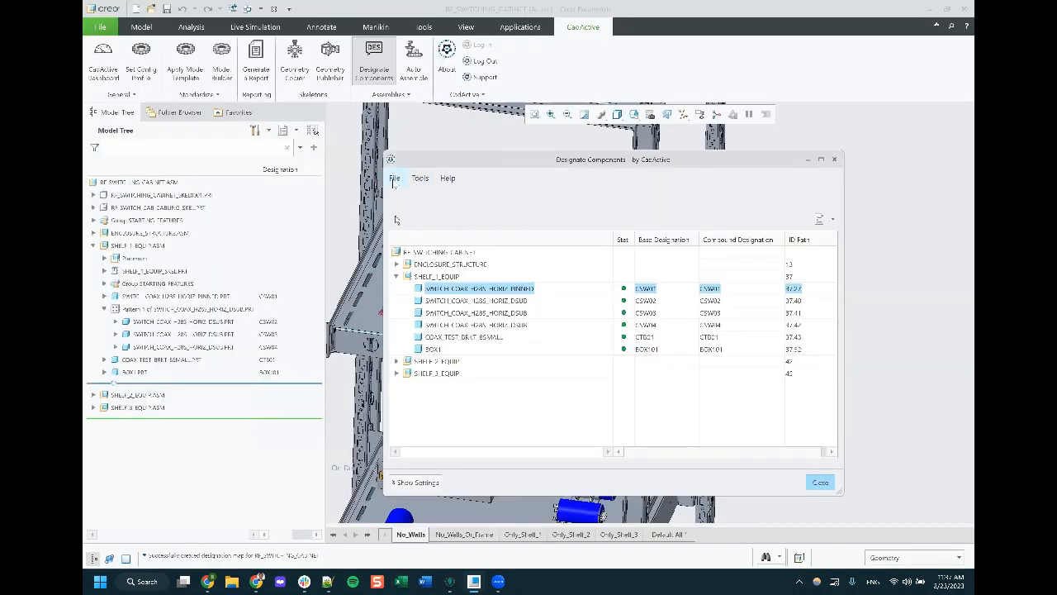
Import the edited designation map designation_map.csv into the RF switching cabinet assembly
{"action": "left_click", "coordinate": [394, 180]}
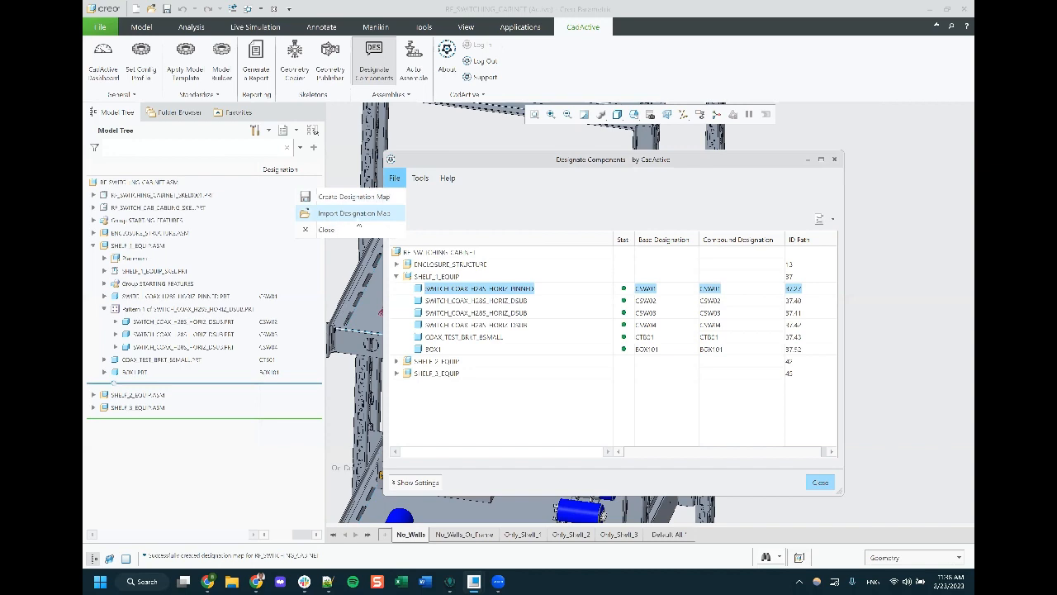
{"action": "left_click", "coordinate": [347, 213]}
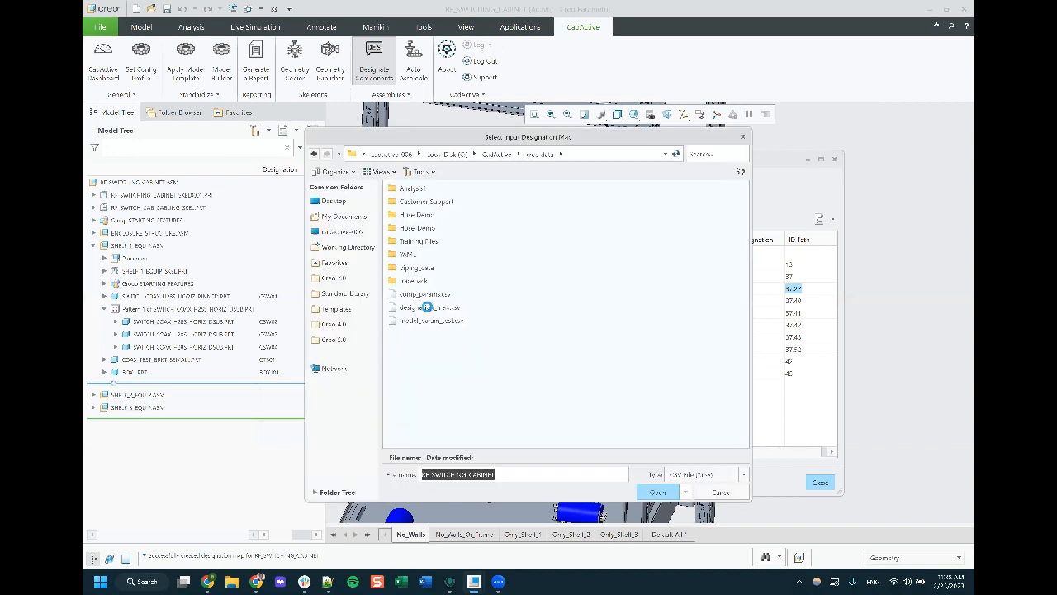
{"action": "double_click", "coordinate": [429, 307]}
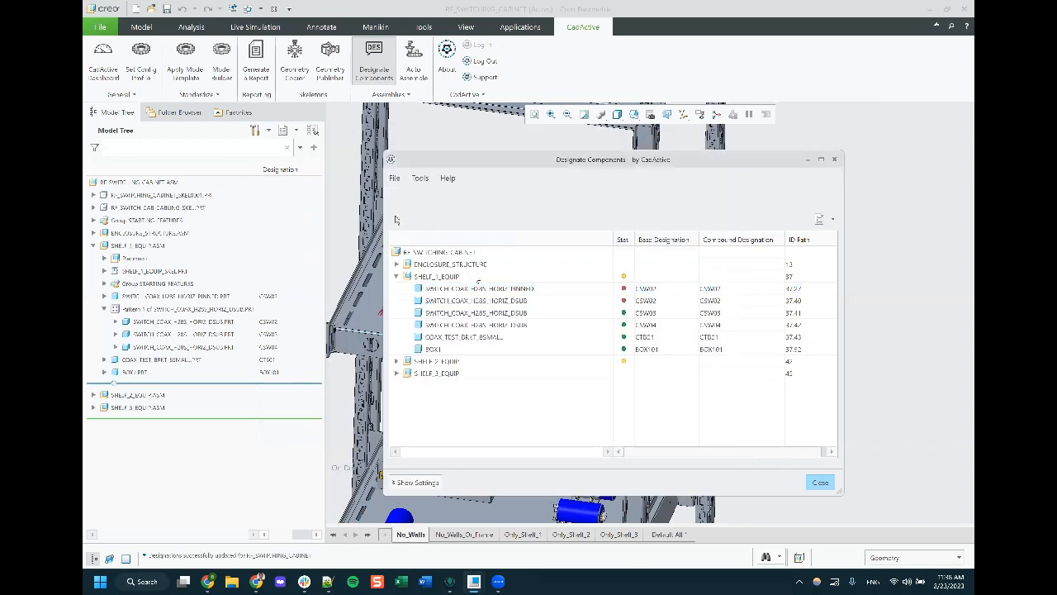
Examine the imported base and compound designations throughout ENCLOSURE_STRUCTURE, including its bottom and shelf subassemblies, and collapse the whole component tree
{"action": "left_click", "coordinate": [397, 278]}
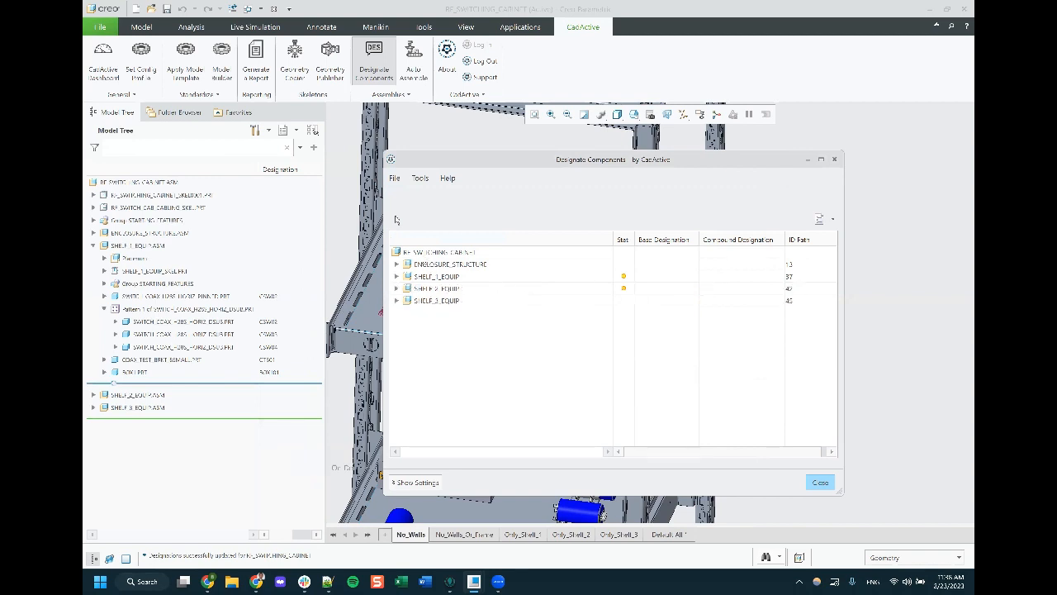
{"action": "left_click", "coordinate": [396, 265]}
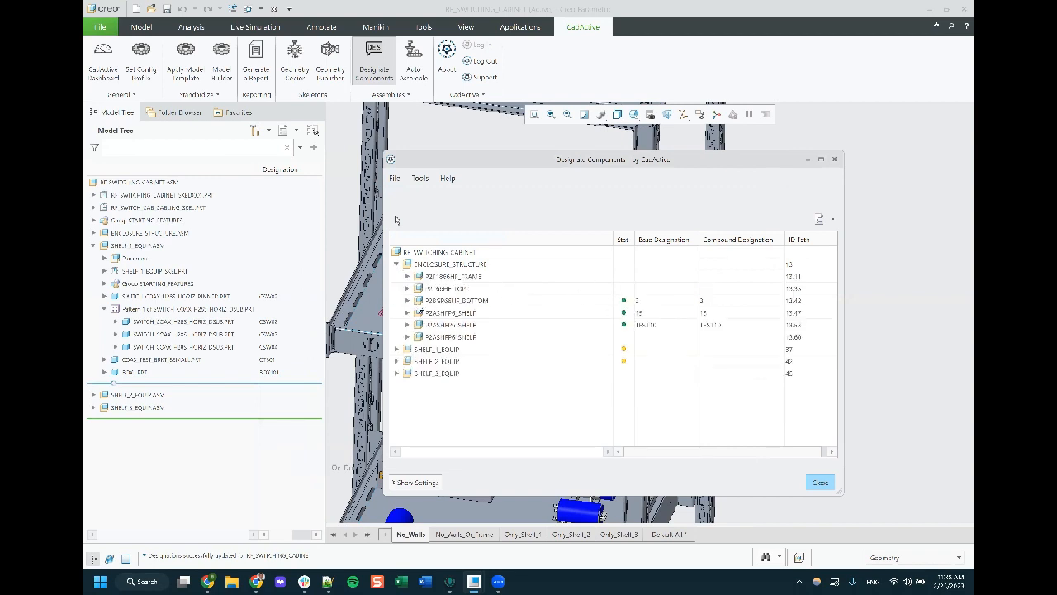
{"action": "left_click", "coordinate": [407, 300]}
{"action": "left_click", "coordinate": [419, 312]}
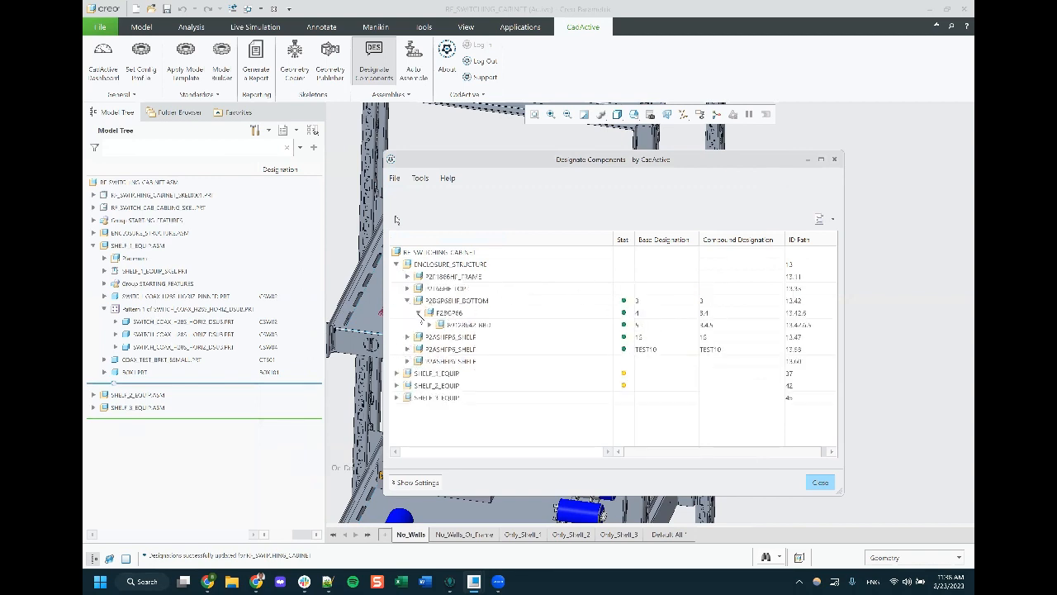
{"action": "left_click", "coordinate": [429, 324]}
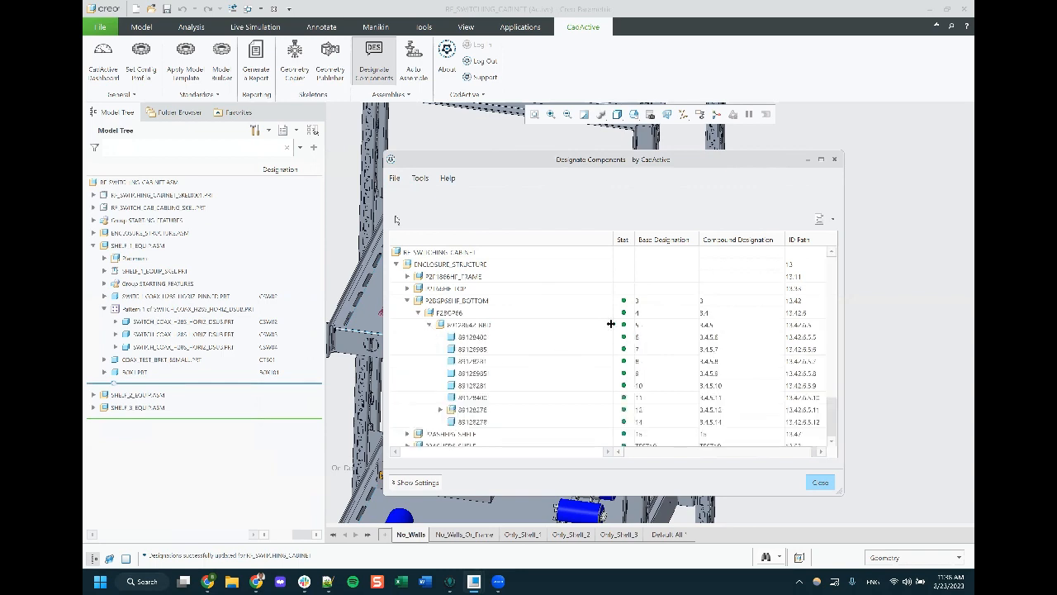
{"action": "scroll", "coordinate": [661, 291], "scroll_direction": "down", "scroll_amount": 1}
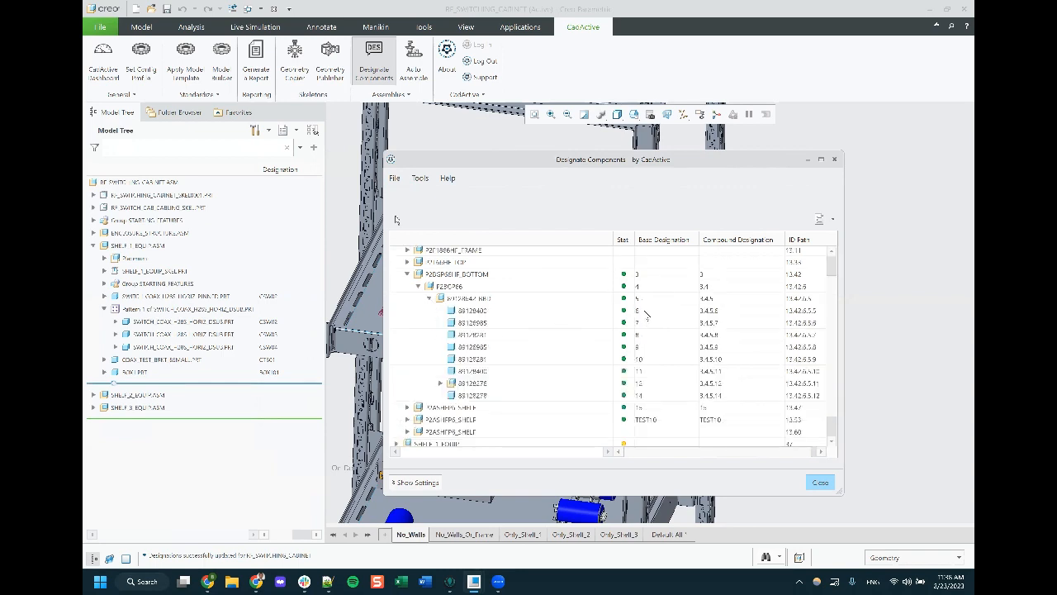
{"action": "scroll", "coordinate": [647, 355], "scroll_direction": "down", "scroll_amount": 1}
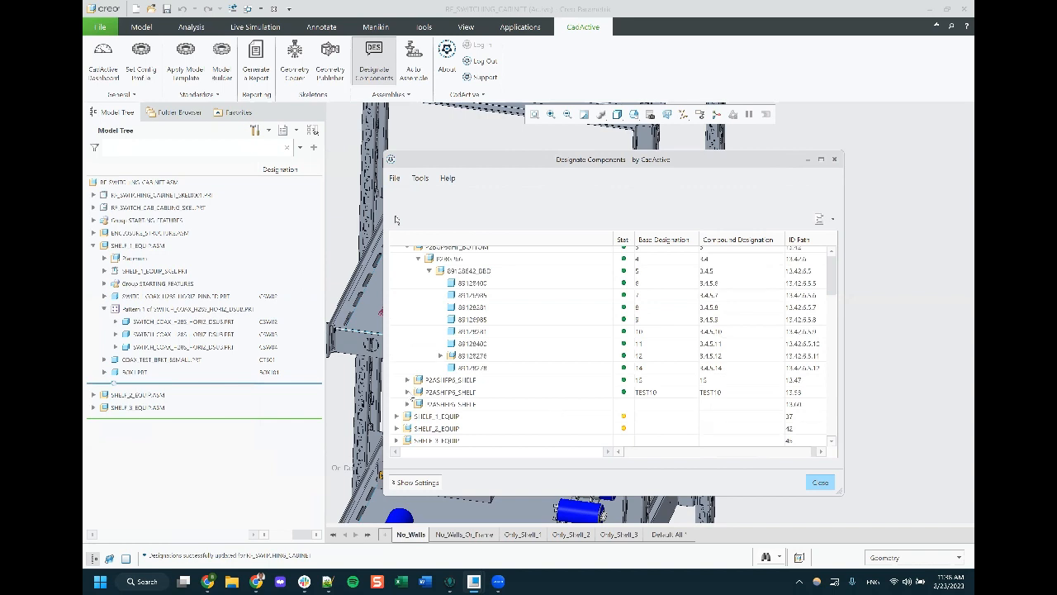
{"action": "left_click", "coordinate": [407, 392]}
{"action": "left_click", "coordinate": [407, 367]}
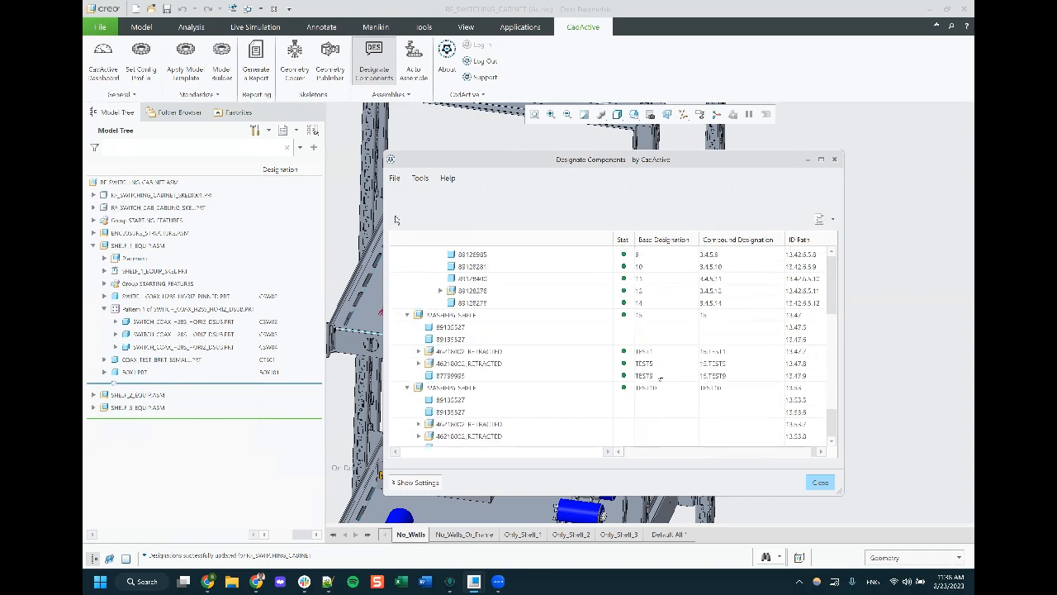
{"action": "left_click", "coordinate": [419, 363]}
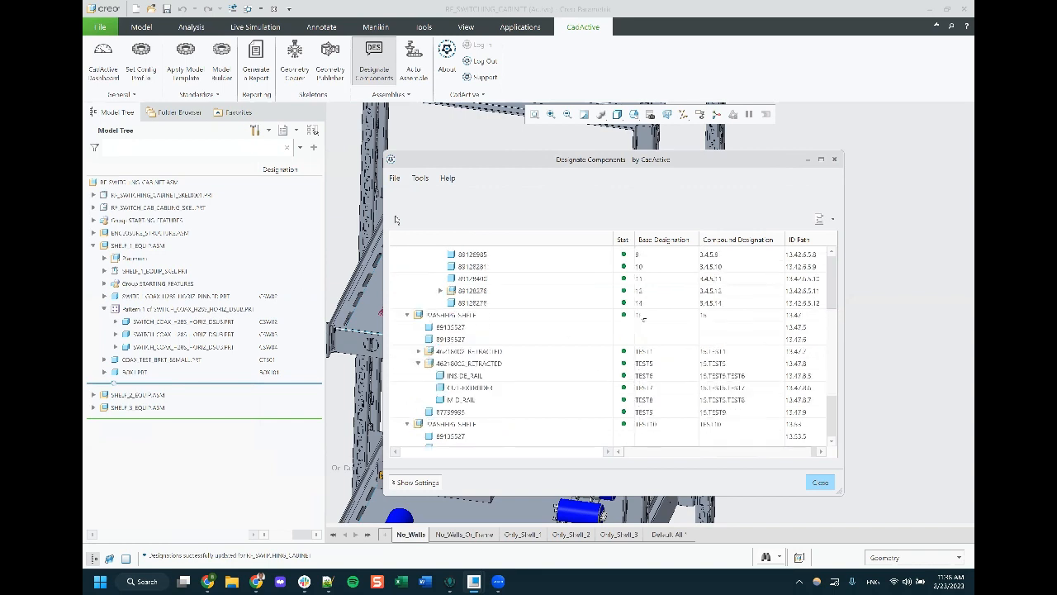
{"action": "scroll", "coordinate": [644, 319], "scroll_direction": "down", "scroll_amount": 3}
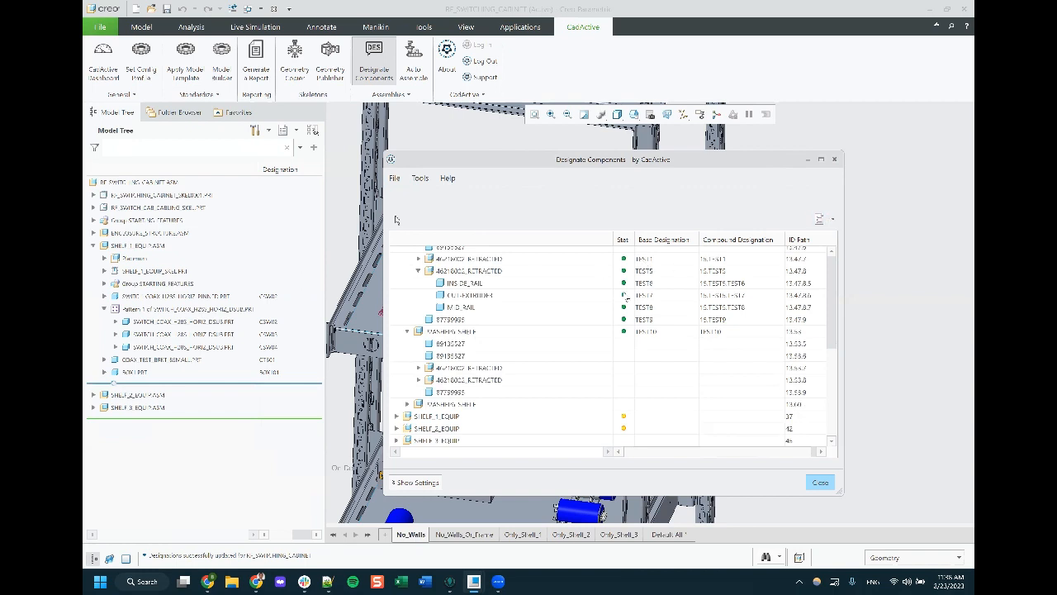
{"action": "scroll", "coordinate": [625, 296], "scroll_direction": "up", "scroll_amount": 1}
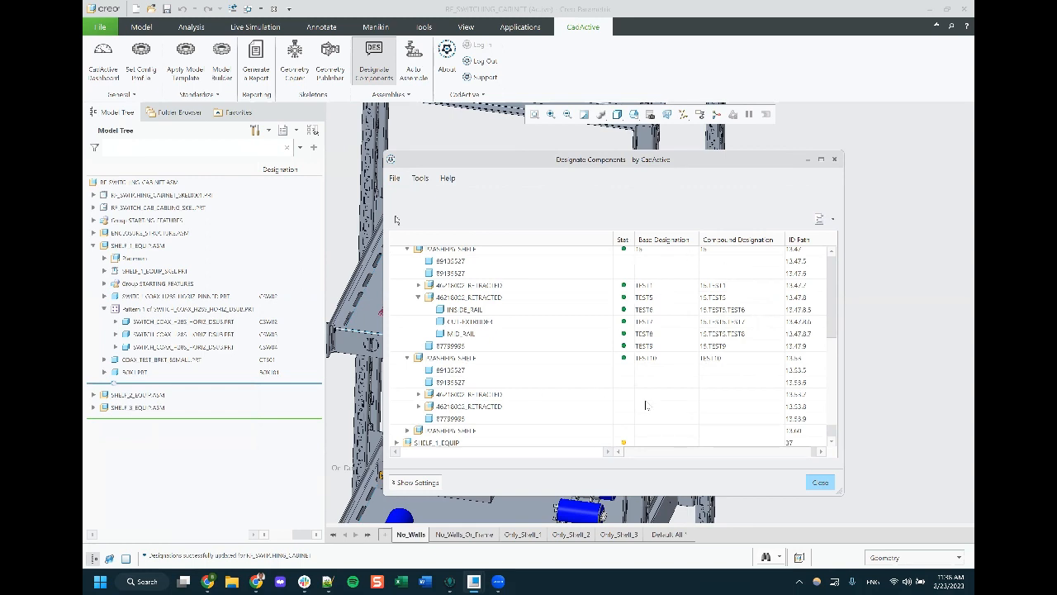
{"action": "left_click", "coordinate": [832, 220]}
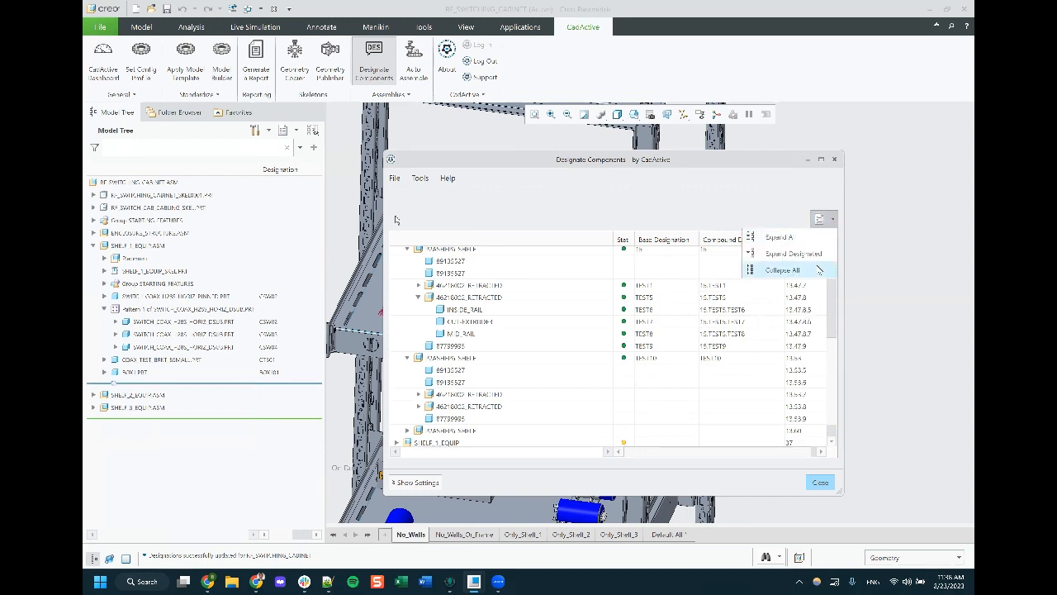
{"action": "left_click", "coordinate": [785, 269]}
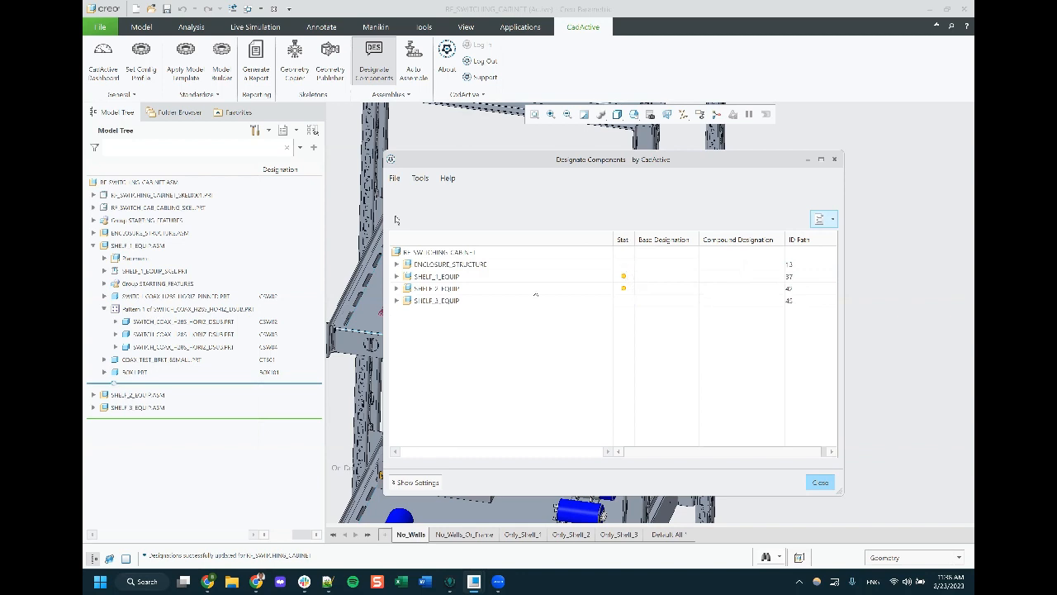
Check the duplicated coax switch designations in SHELF_1_EQUIP and change the pinned switch's designation to CSW01
{"action": "left_click", "coordinate": [429, 277]}
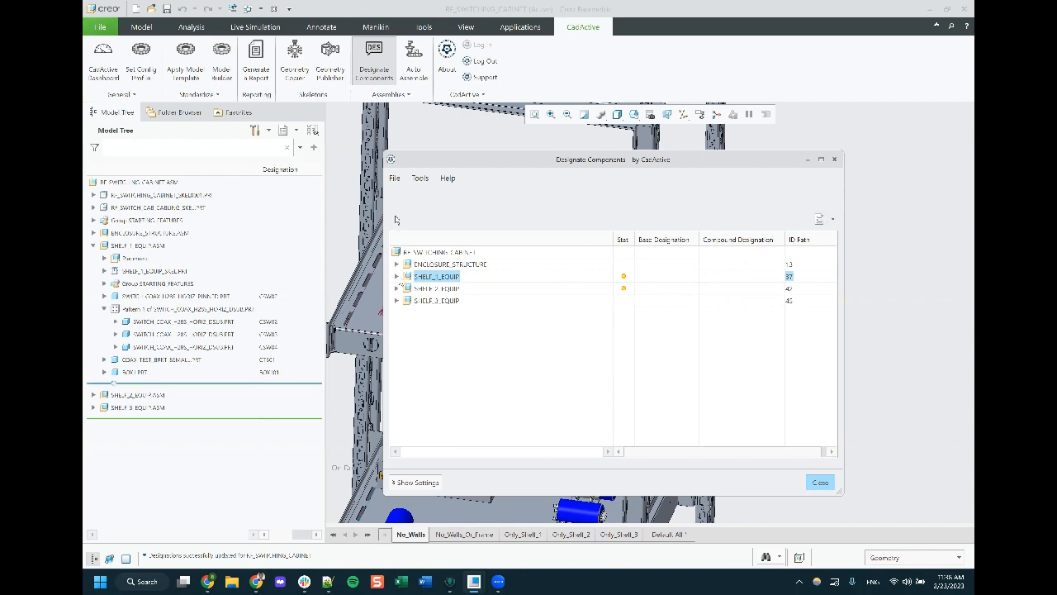
{"action": "left_click", "coordinate": [397, 277]}
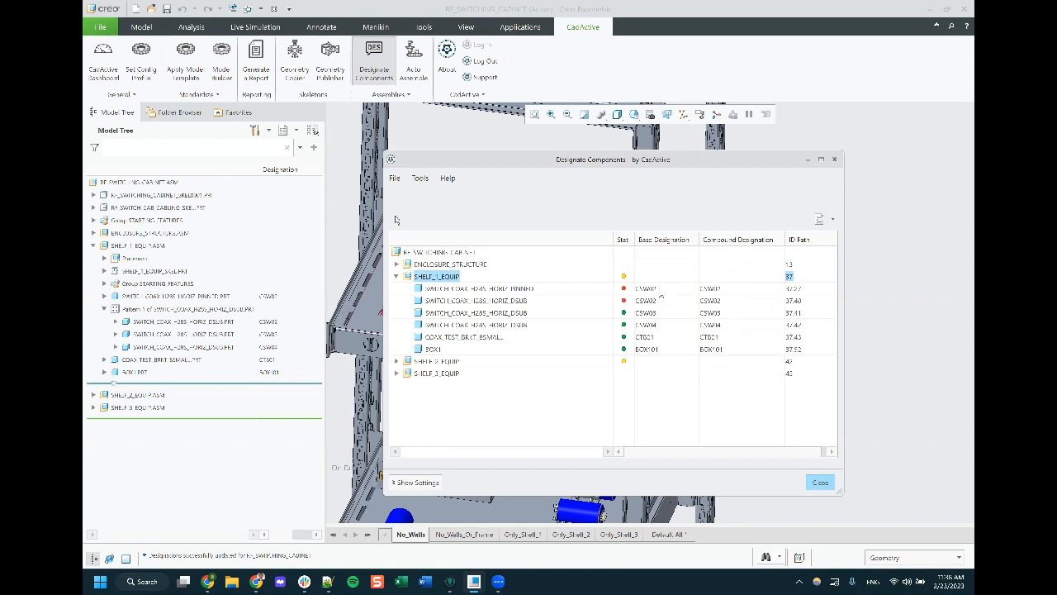
{"action": "left_click", "coordinate": [659, 290]}
{"action": "left_click", "coordinate": [655, 300]}
{"action": "left_click", "coordinate": [656, 290]}
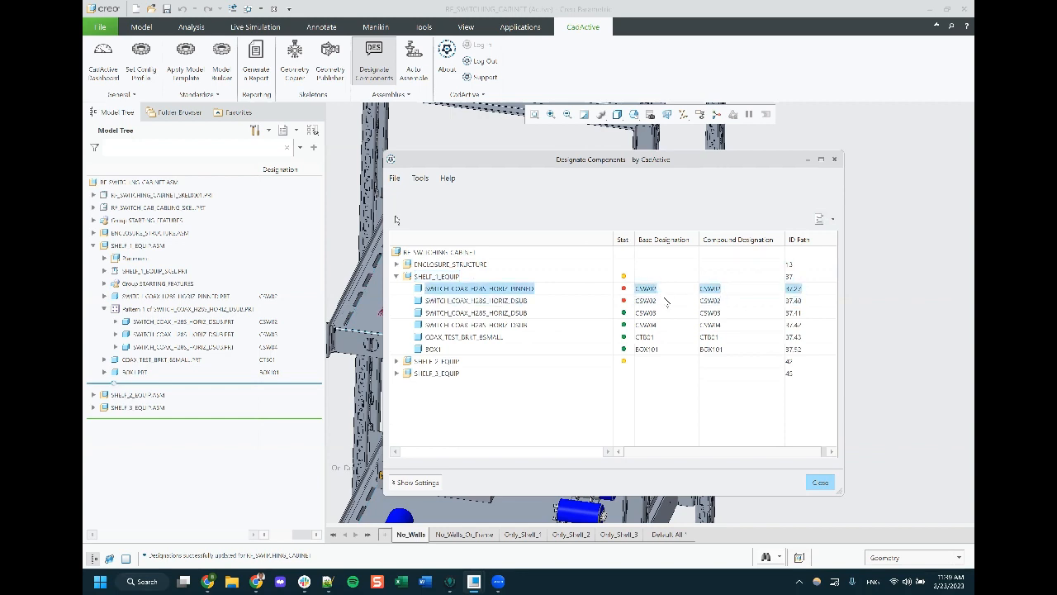
{"action": "left_click", "coordinate": [666, 301]}
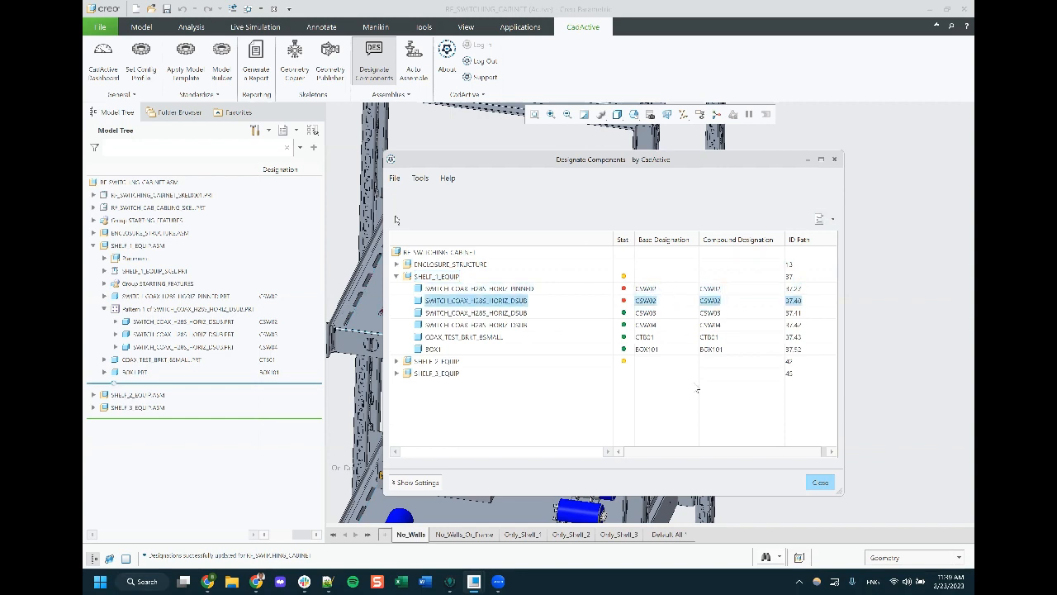
{"action": "right_click", "coordinate": [493, 291]}
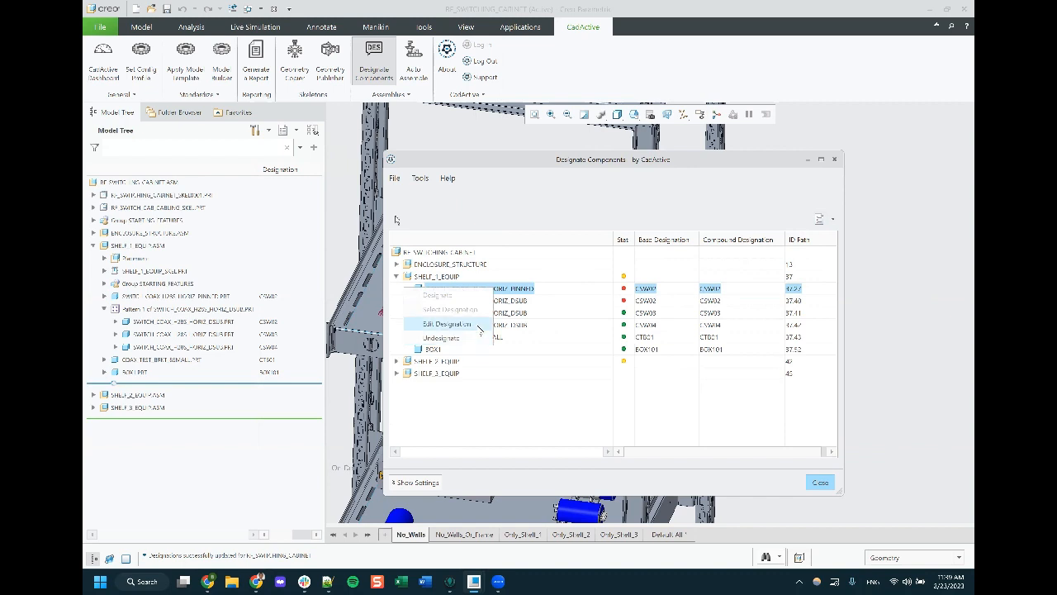
{"action": "left_click", "coordinate": [478, 327]}
{"action": "key", "text": "Right"}
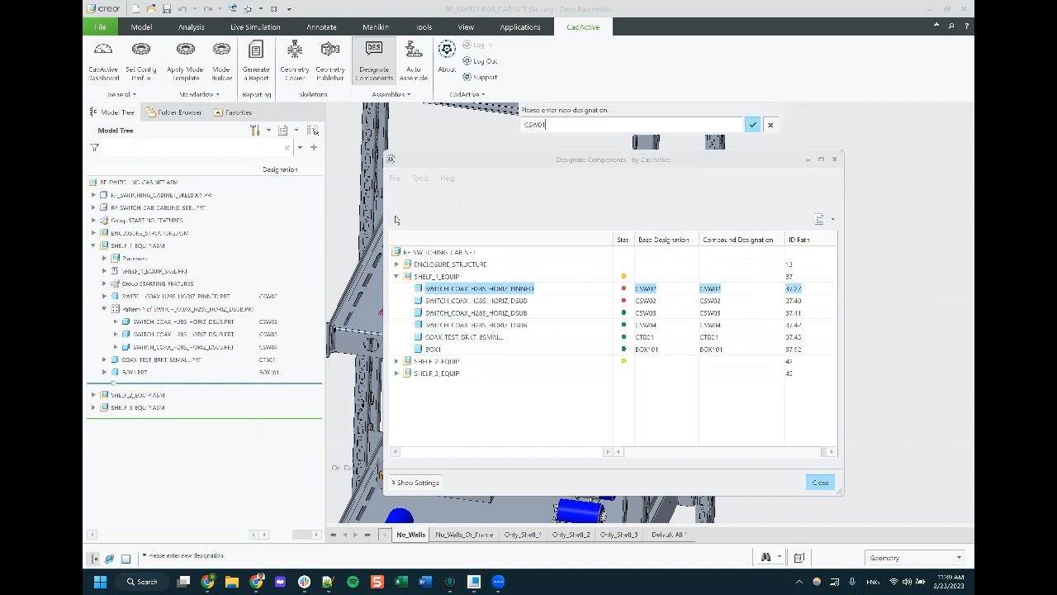
{"action": "key", "text": "Return"}
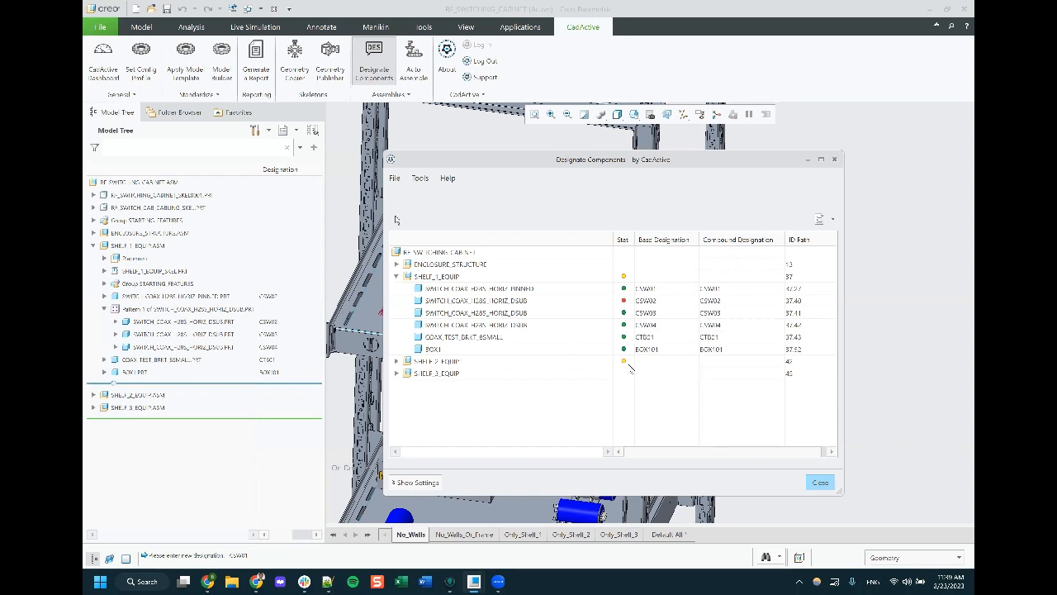
Set the designation of the first D-sub coax switch in SHELF_2_EQUIP to CSW05 and collapse the whole component tree
{"action": "left_click", "coordinate": [396, 362]}
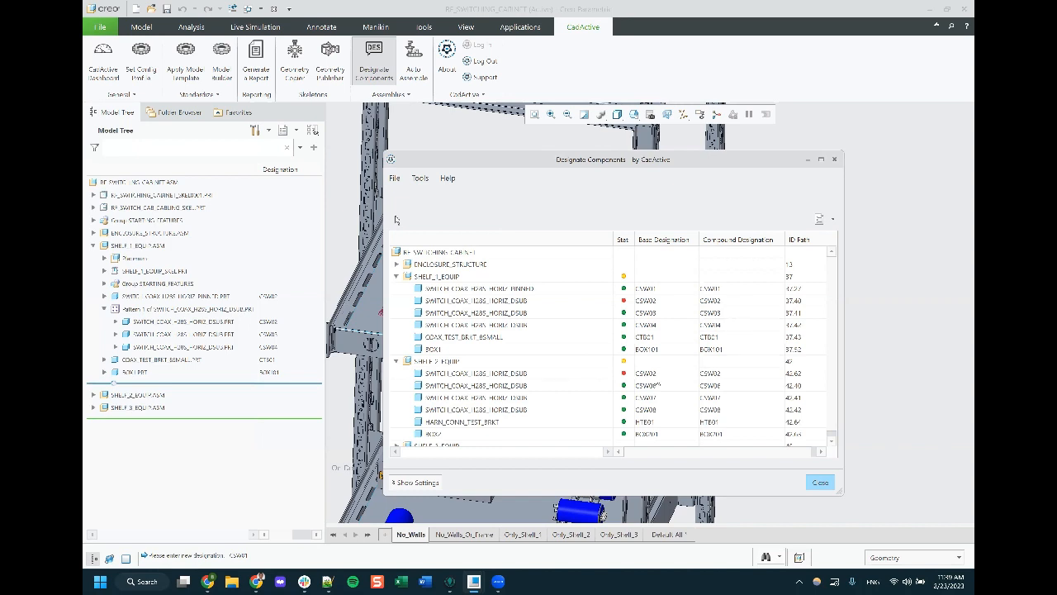
{"action": "right_click", "coordinate": [507, 373]}
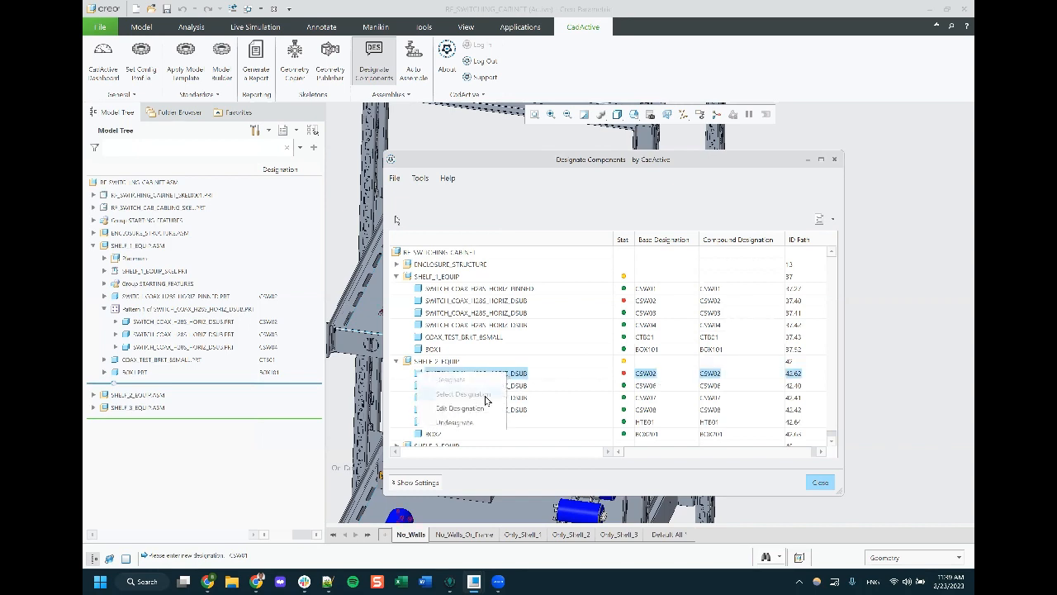
{"action": "left_click", "coordinate": [459, 408]}
{"action": "type", "text": "CSW05"}
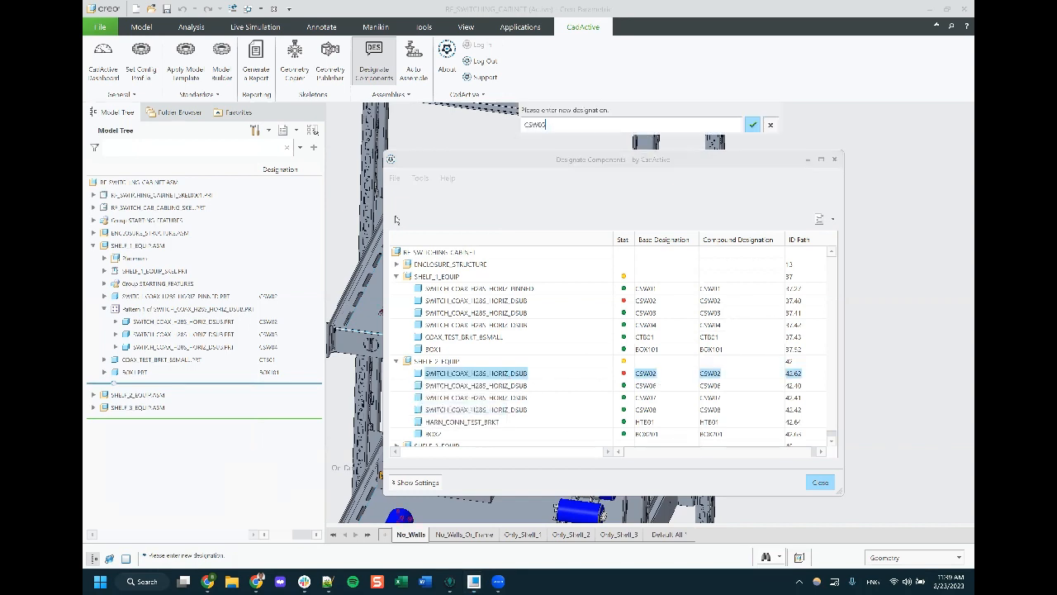
{"action": "key", "text": "Return"}
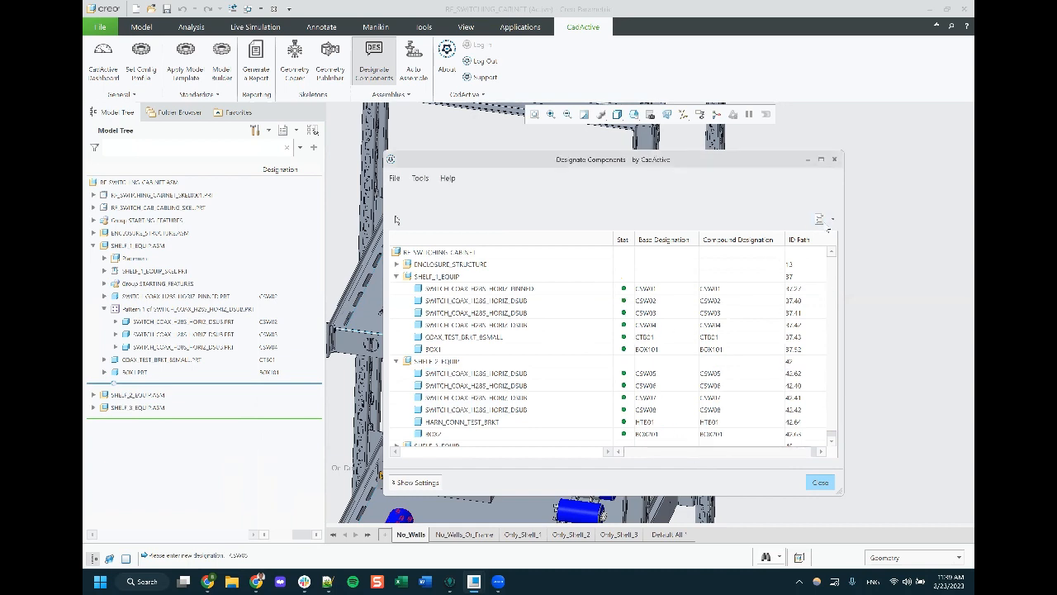
{"action": "left_click", "coordinate": [820, 220]}
{"action": "left_click", "coordinate": [768, 270]}
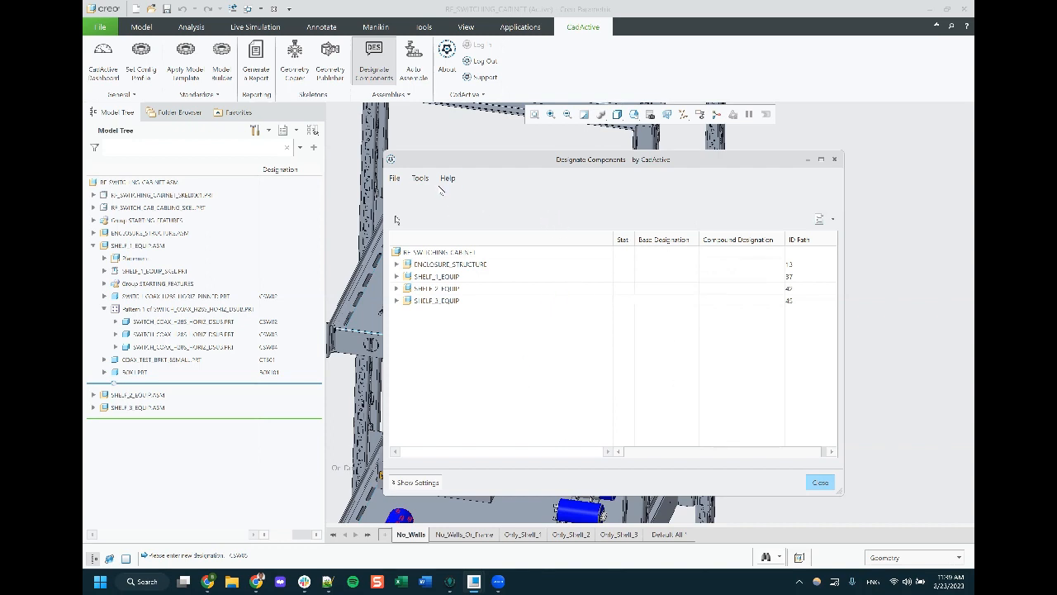
Look over the export and import options for component parameters without running either one
{"action": "left_click", "coordinate": [421, 178]}
{"action": "mouse_move", "coordinate": [384, 196]}
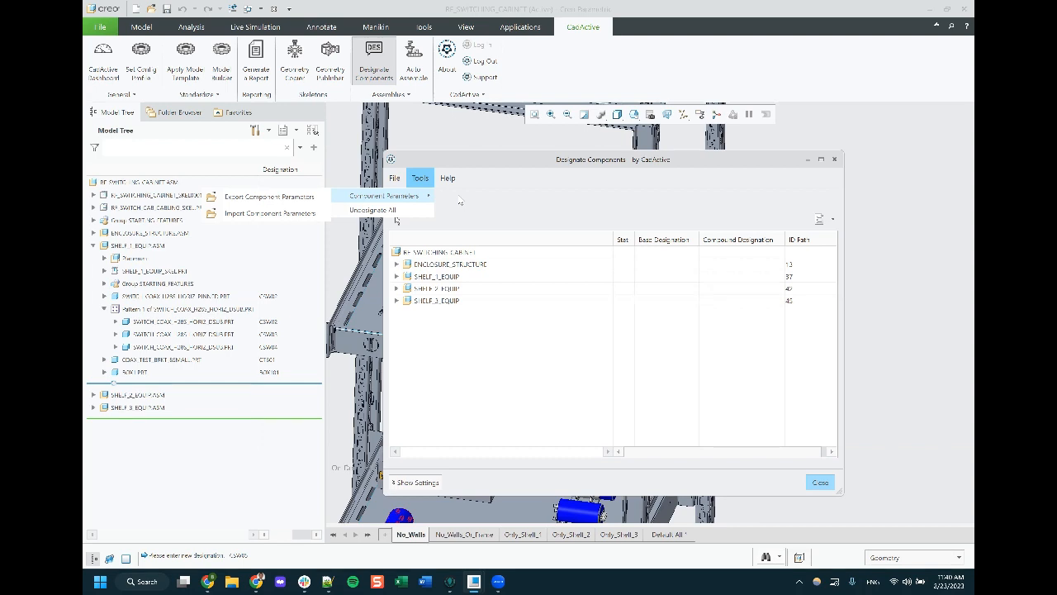
{"action": "left_click", "coordinate": [626, 171]}
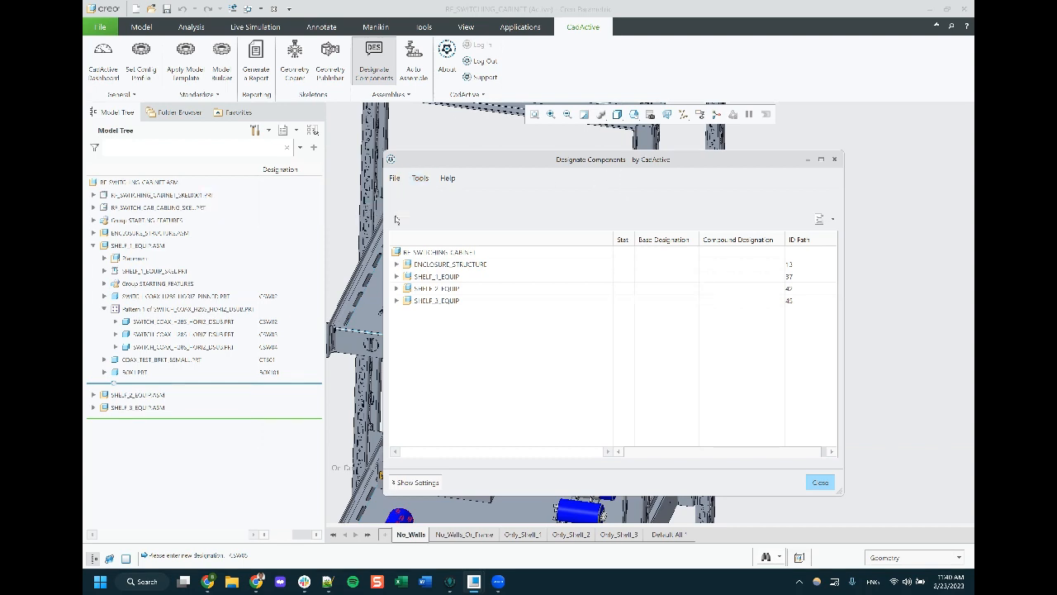
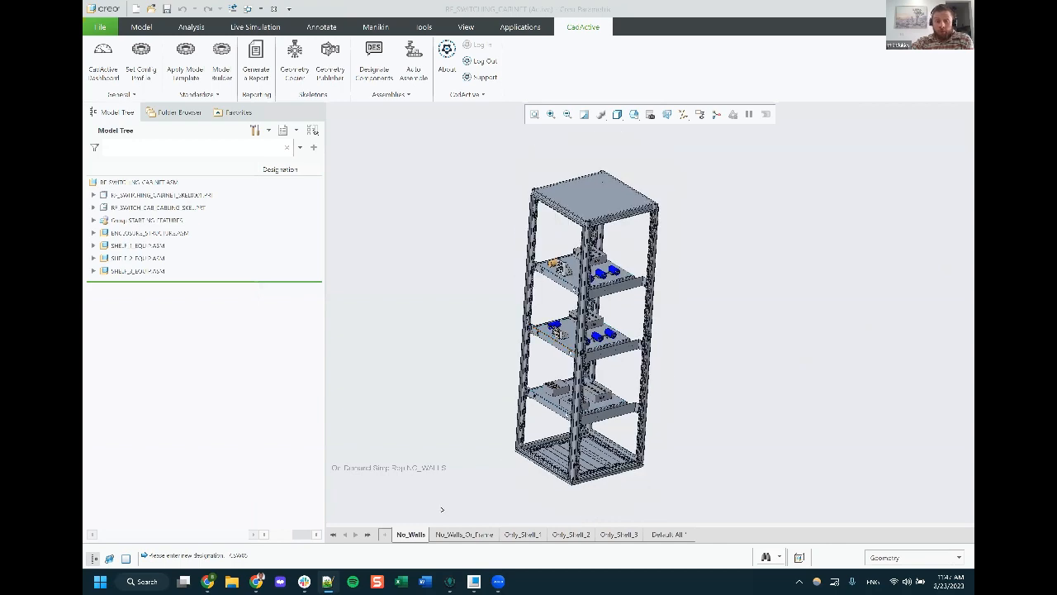
Create a sub-assembly named routing_demo with Geometry Copier, including a harness part along with it
{"action": "left_click", "coordinate": [455, 535]}
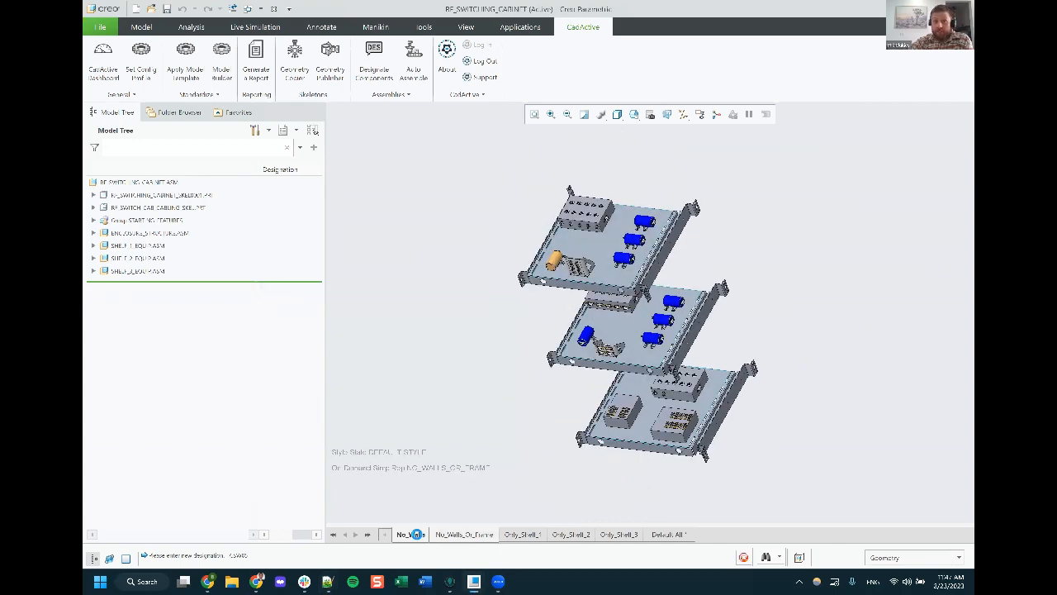
{"action": "left_click", "coordinate": [415, 534]}
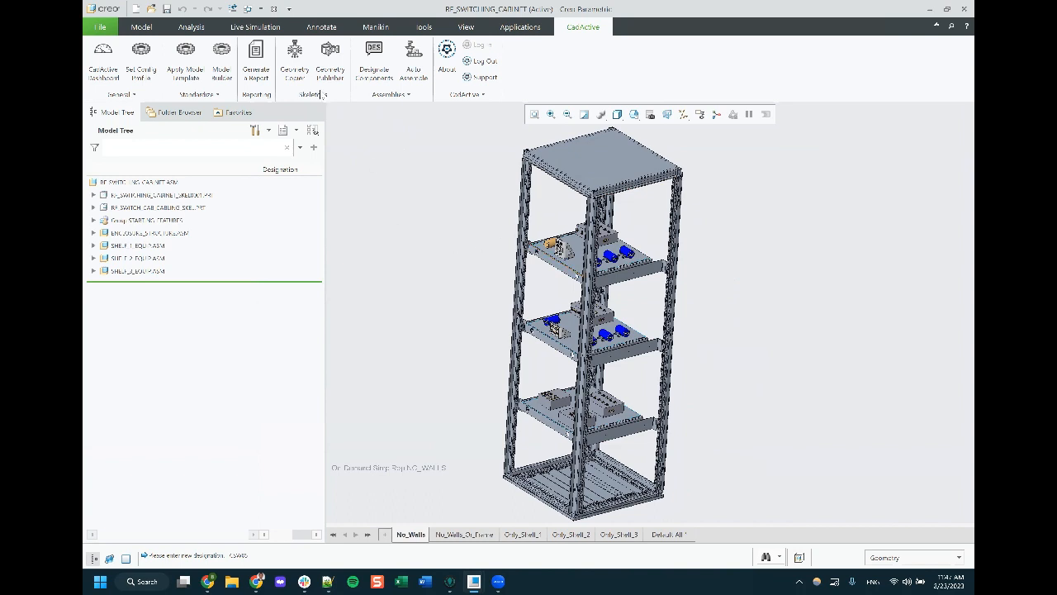
{"action": "left_click", "coordinate": [295, 64]}
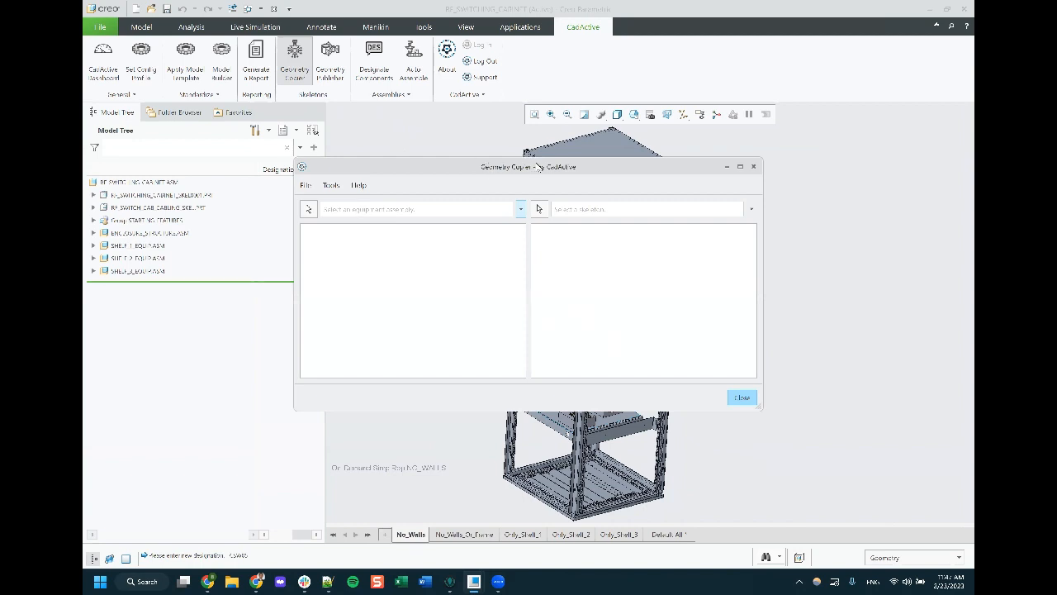
{"action": "left_click", "coordinate": [337, 185]}
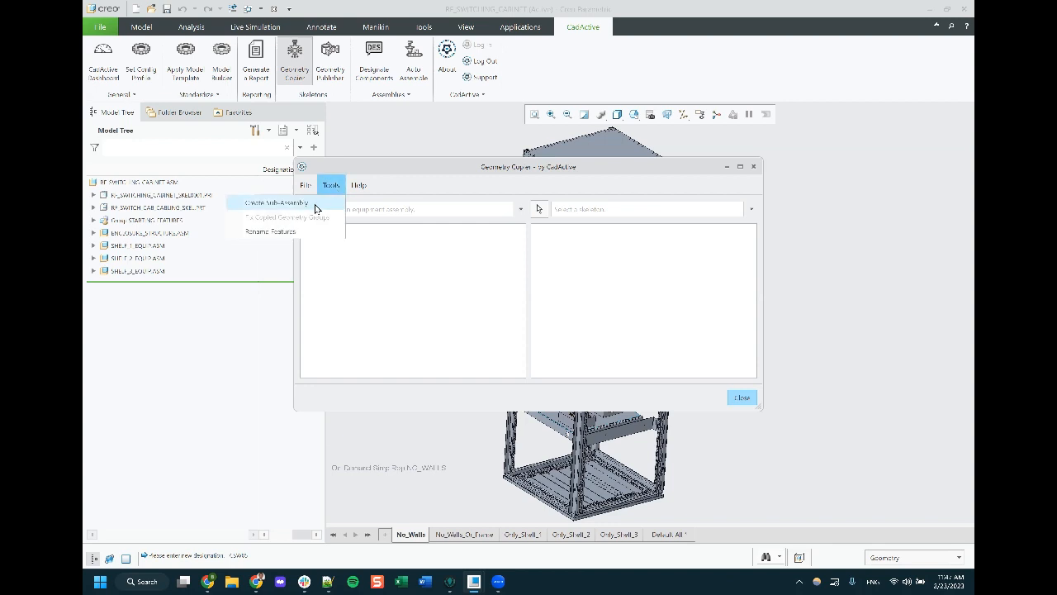
{"action": "left_click", "coordinate": [314, 205]}
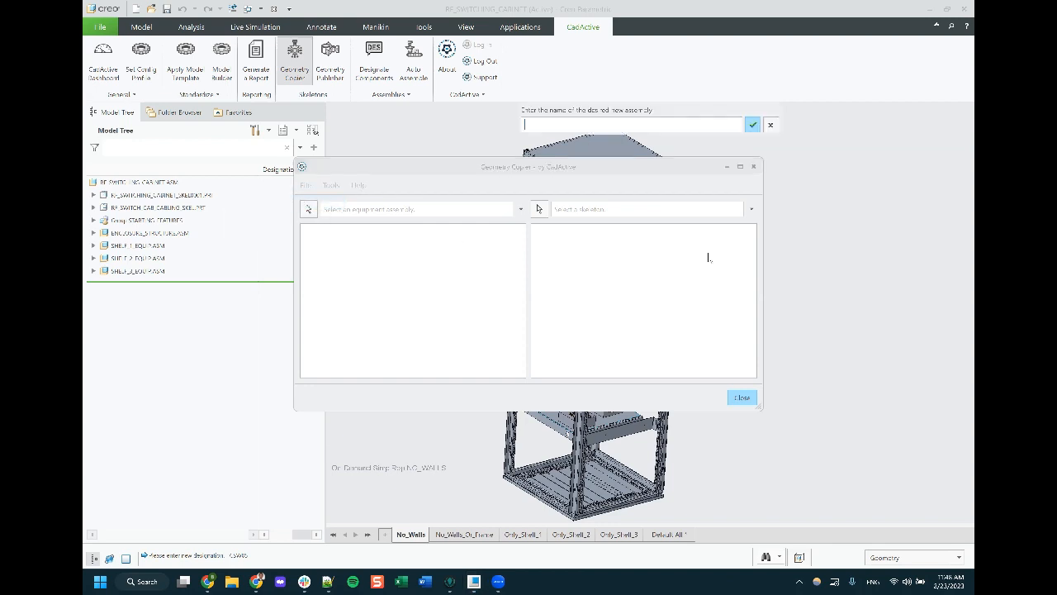
{"action": "type", "text": "routing_comp"}
{"action": "key", "text": "Return"}
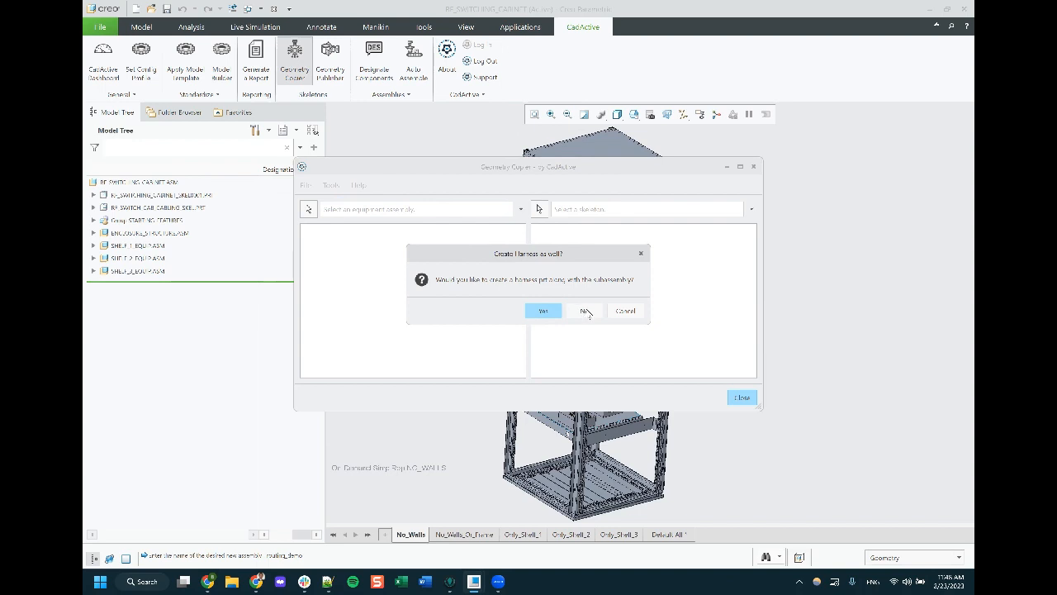
{"action": "left_click", "coordinate": [536, 313]}
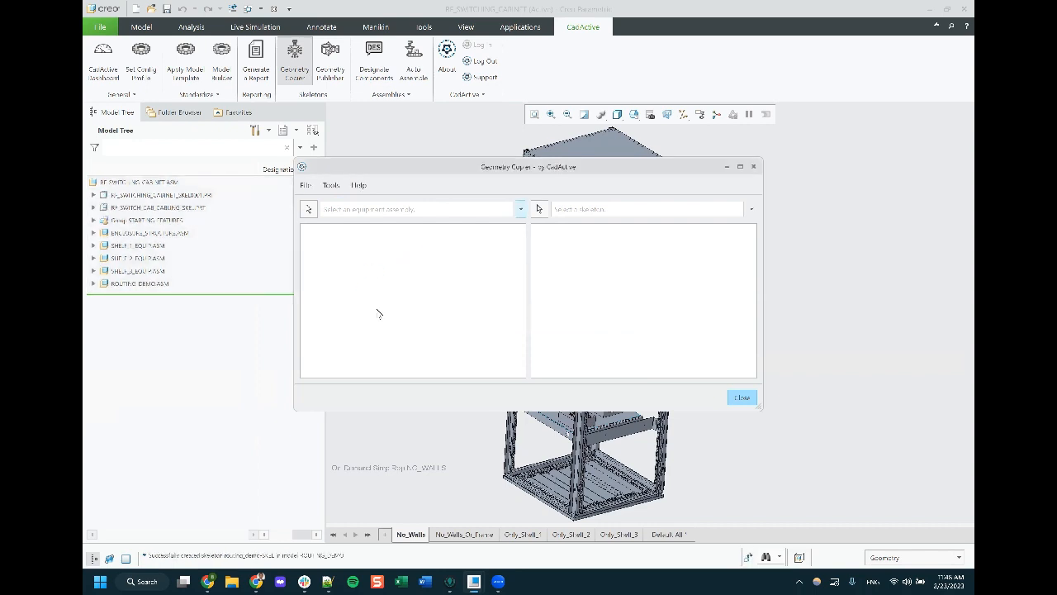
Examine the contents of the ROUTING_DEMO assembly, including its skeleton part, harness part and the skeleton's starting features
{"action": "left_click", "coordinate": [93, 283]}
{"action": "left_click", "coordinate": [134, 284]}
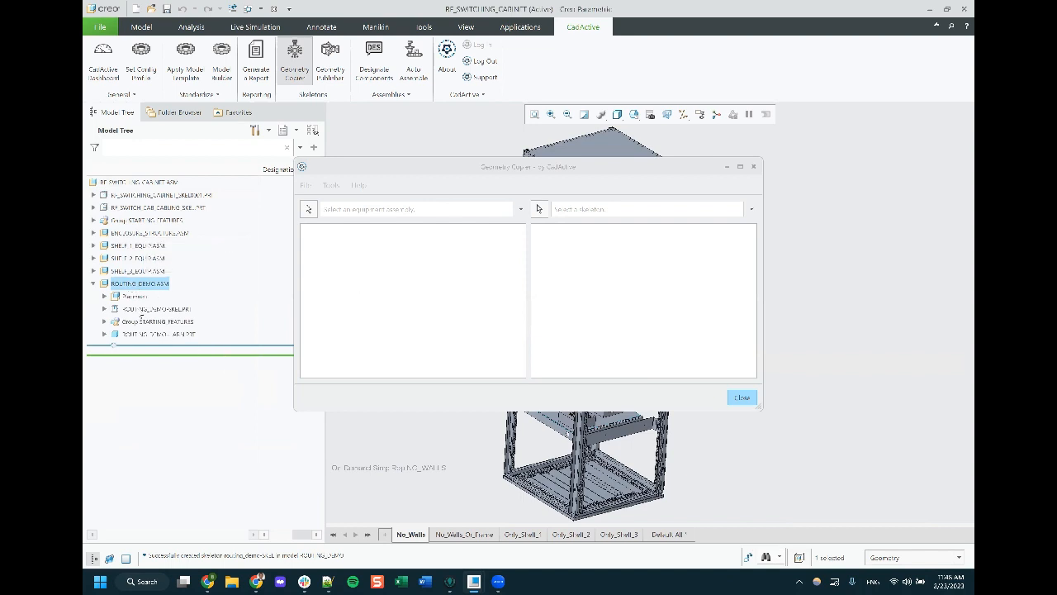
{"action": "left_click", "coordinate": [155, 308]}
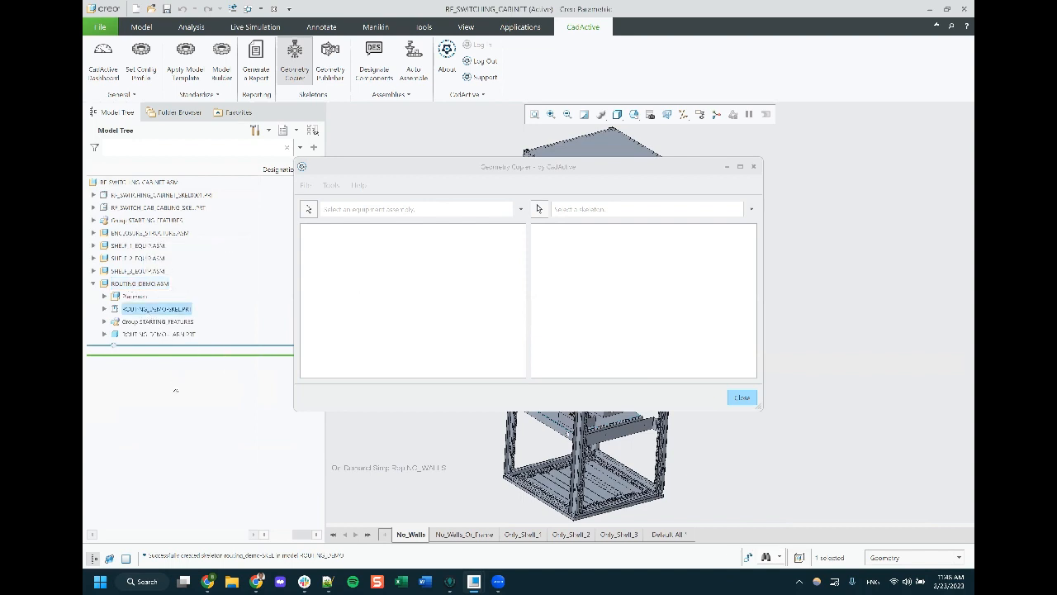
{"action": "left_click", "coordinate": [155, 335]}
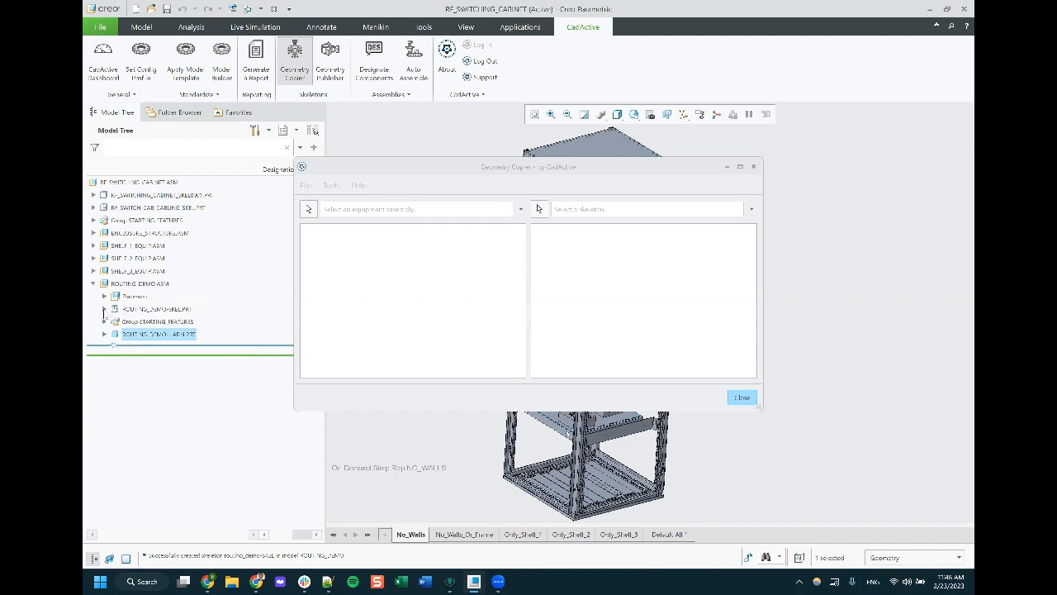
{"action": "left_click", "coordinate": [104, 309]}
{"action": "left_click", "coordinate": [115, 334]}
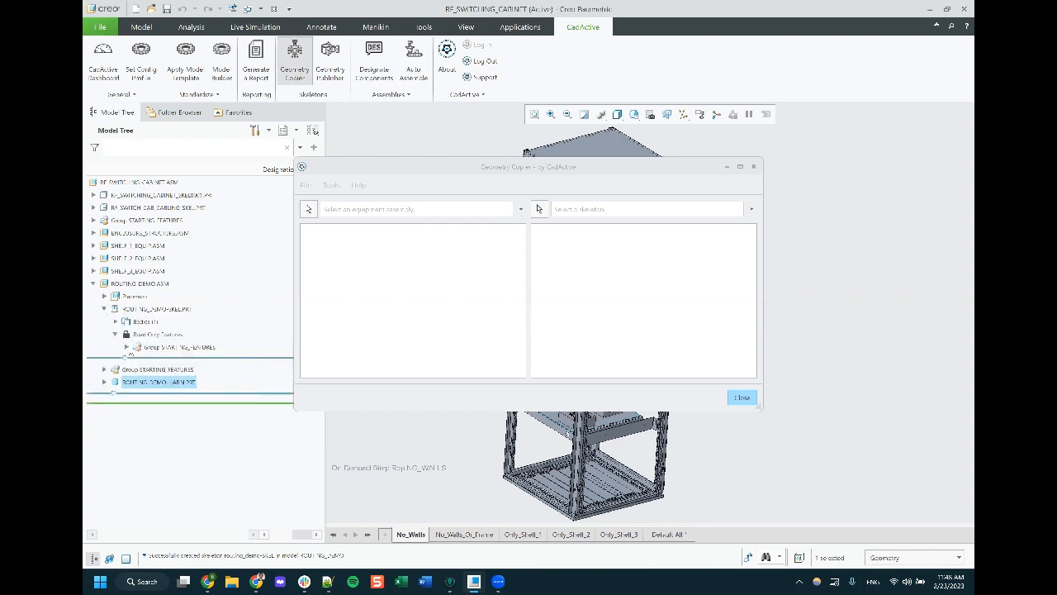
{"action": "left_click", "coordinate": [127, 347]}
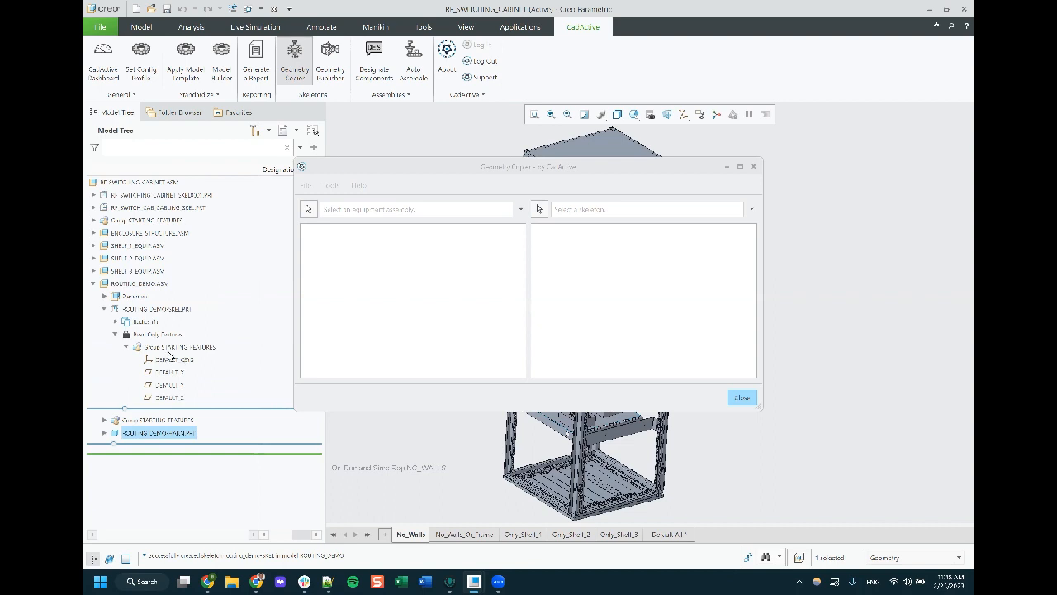
{"action": "left_click", "coordinate": [127, 347]}
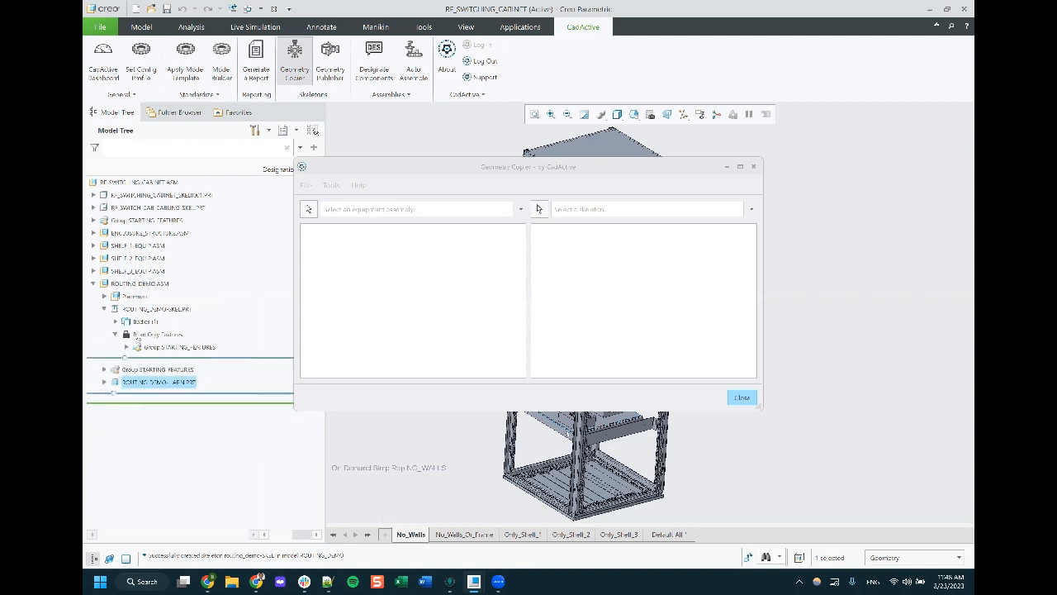
{"action": "left_click", "coordinate": [116, 333]}
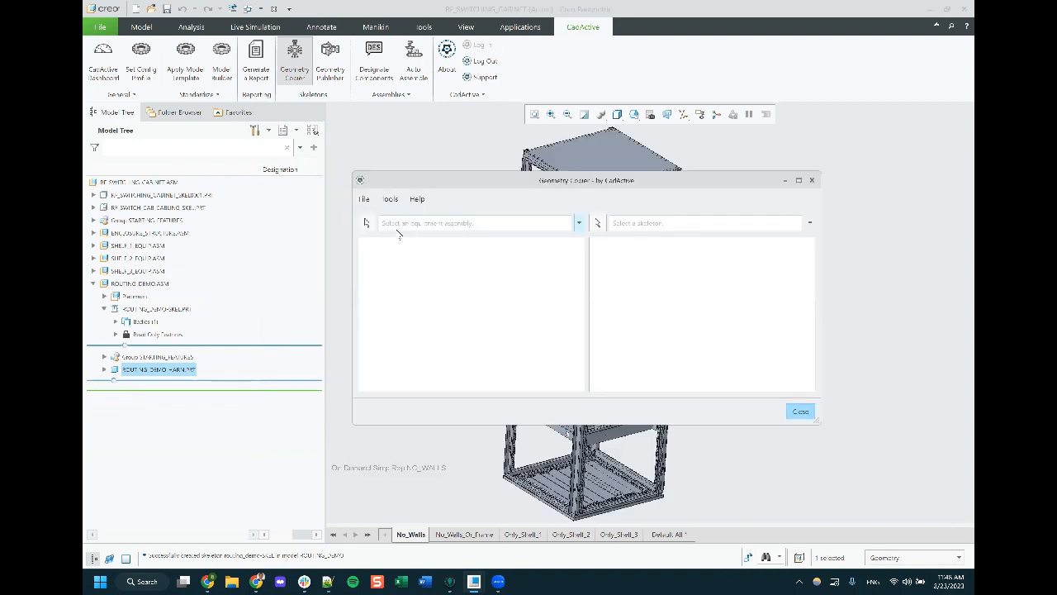
Set RF_SWITCHING_CABINET as the equipment assembly and ROUTING_DEMO-SKEL as the target skeleton in Geometry Copier
{"action": "left_click", "coordinate": [367, 222]}
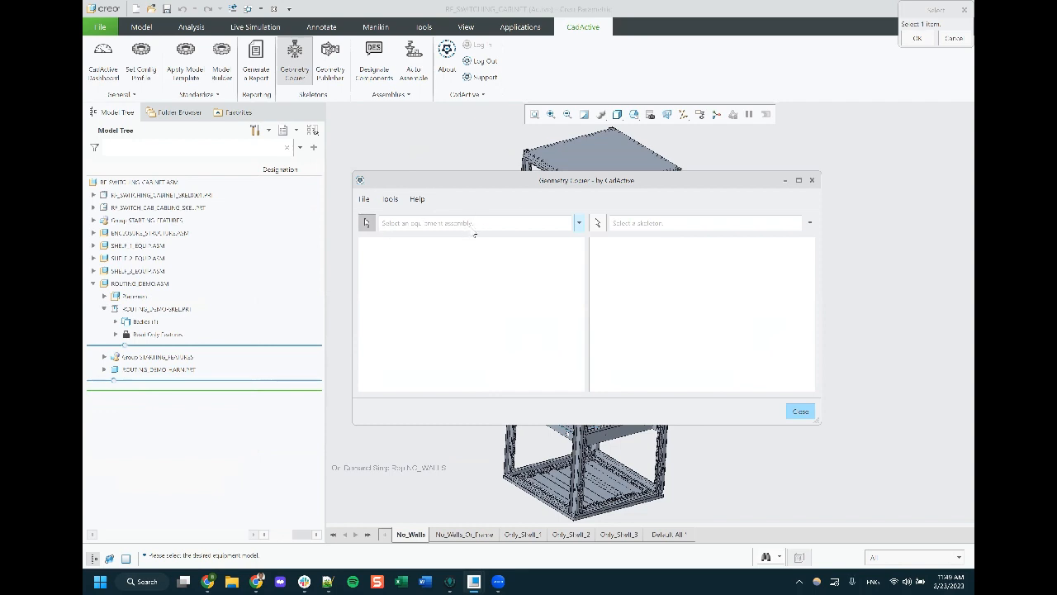
{"action": "left_click", "coordinate": [439, 136]}
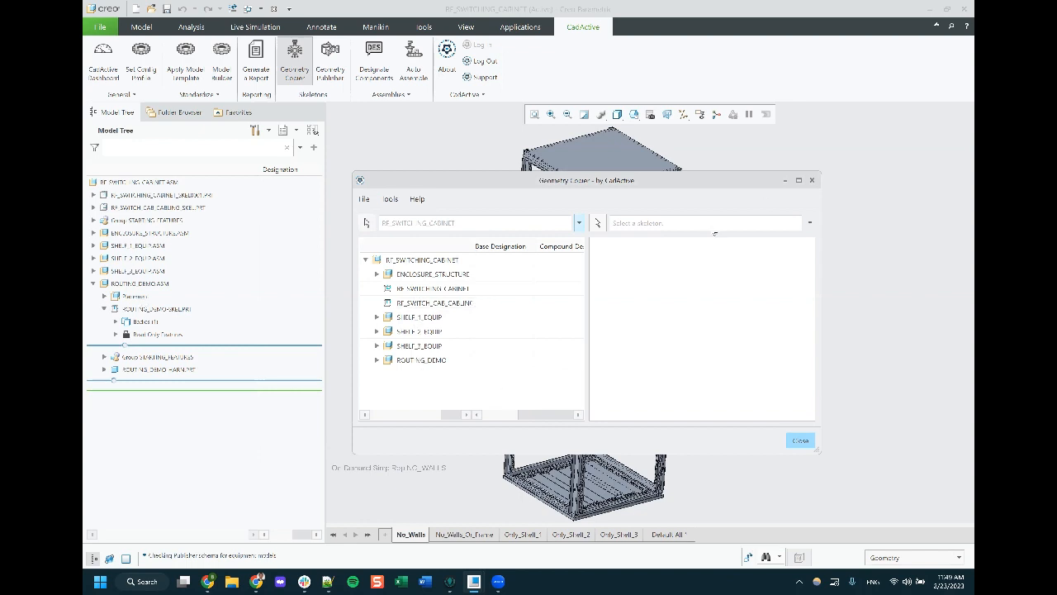
{"action": "left_click", "coordinate": [598, 222]}
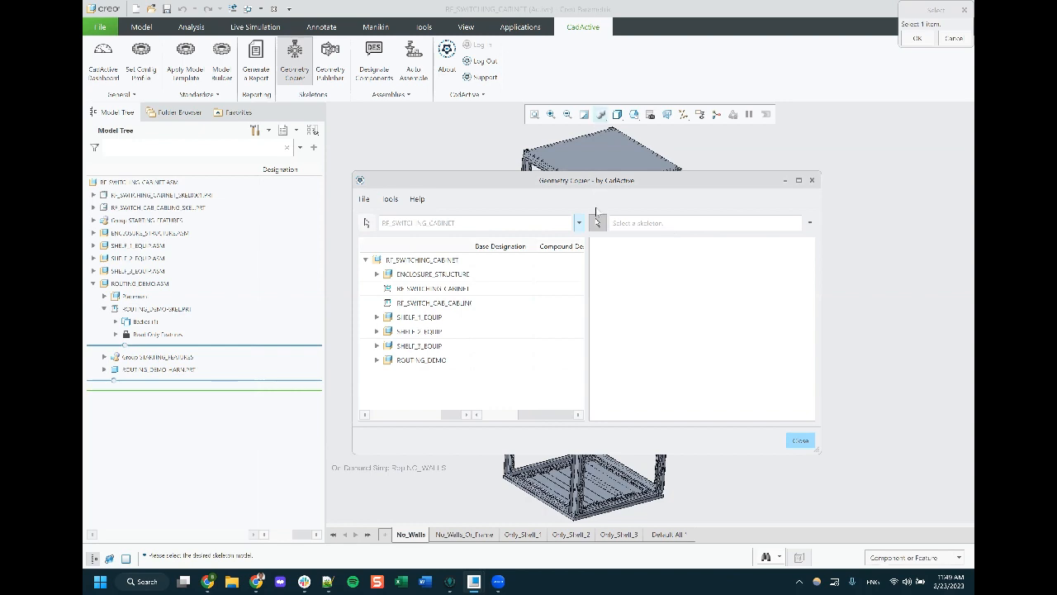
{"action": "left_click", "coordinate": [153, 310]}
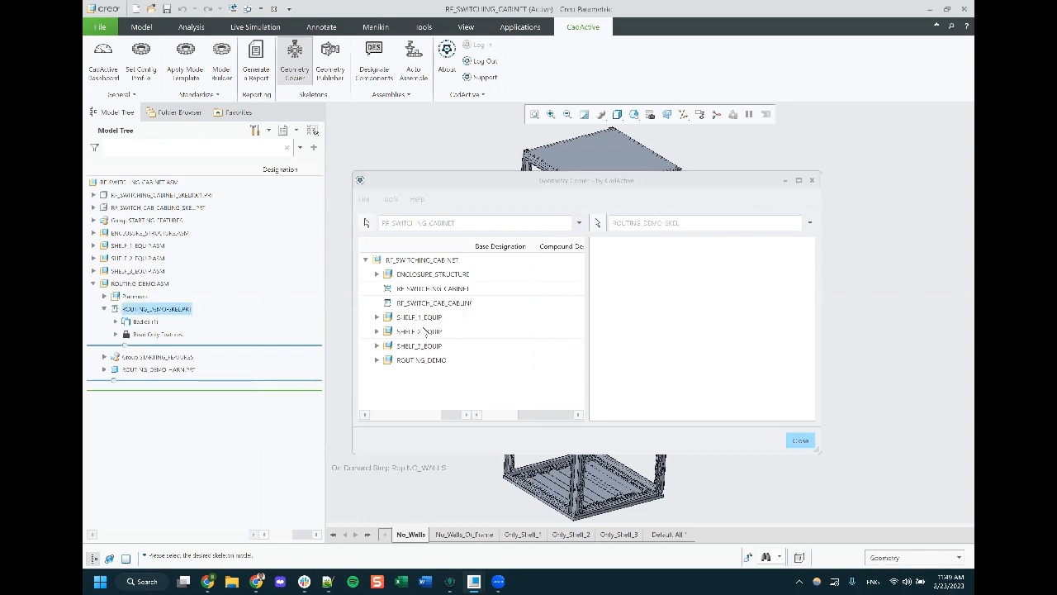
Examine the coordinate systems and surface groups available for coax switch CSW02 in SHELF_1_EQUIP, enlarging the Geometry Copier window
{"action": "left_click", "coordinate": [377, 317]}
{"action": "left_click", "coordinate": [388, 345]}
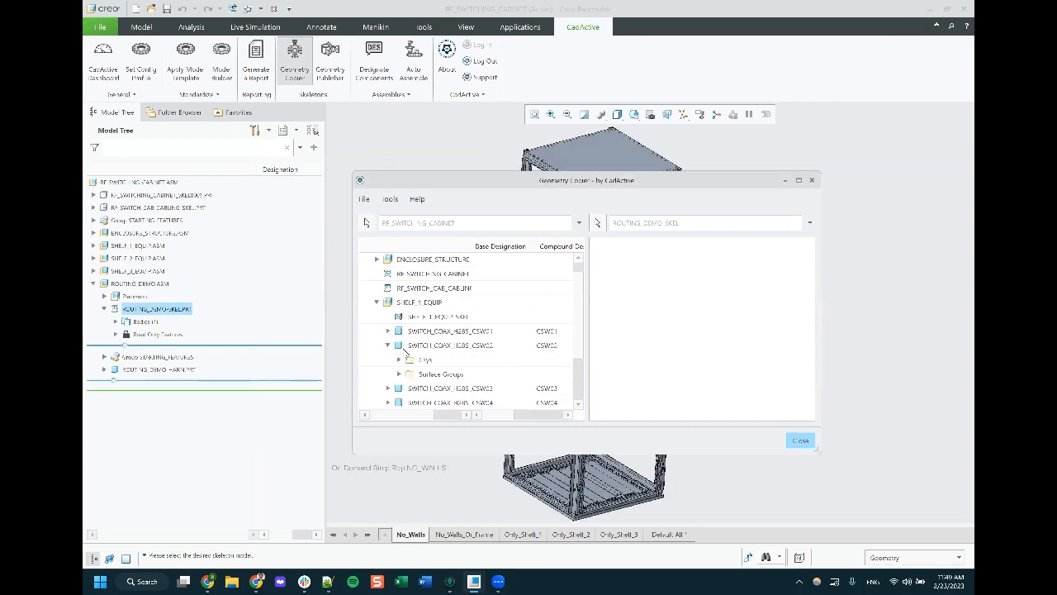
{"action": "left_click", "coordinate": [399, 359]}
{"action": "scroll", "coordinate": [450, 349], "scroll_direction": "down", "scroll_amount": 2}
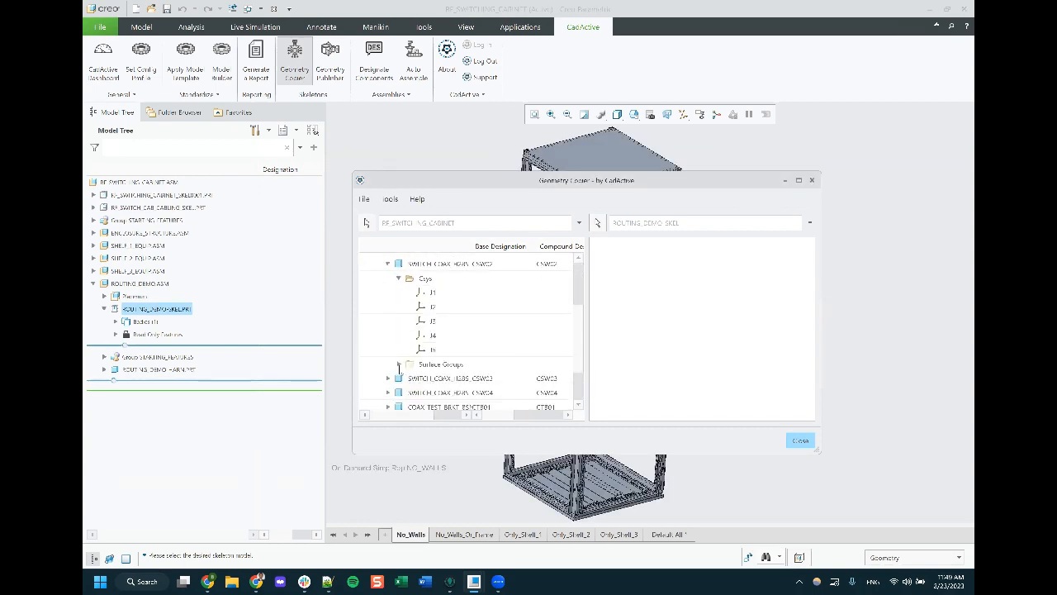
{"action": "left_click", "coordinate": [399, 364]}
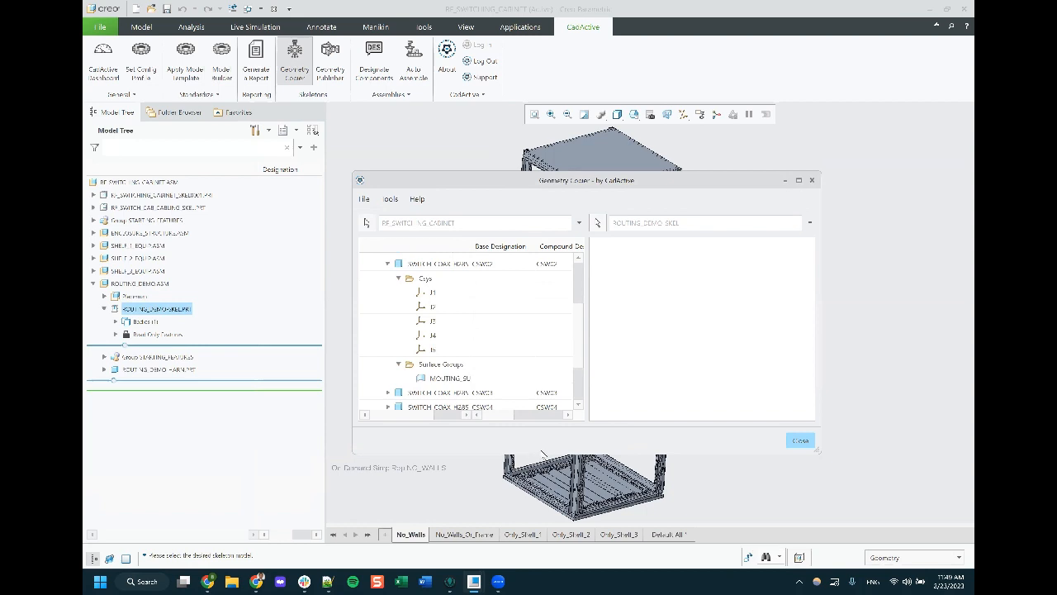
{"action": "left_click_drag", "start_coordinate": [492, 441], "coordinate": [492, 500]}
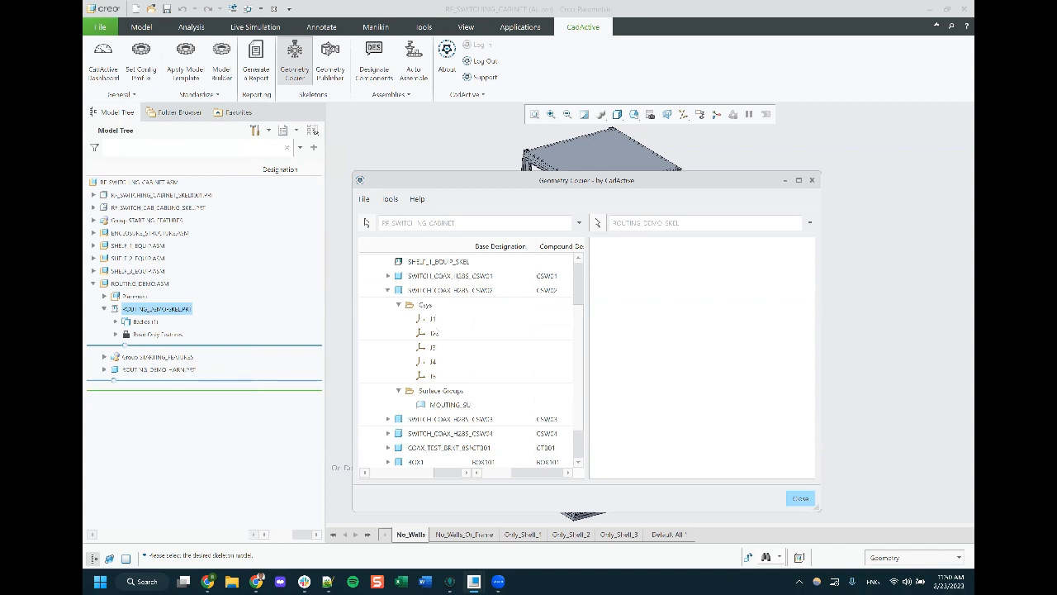
Review the copy options for coordinate system J1, its parent group and switch CSW02 without copying, and collapse SHELF_1_EQUIP
{"action": "right_click", "coordinate": [431, 320]}
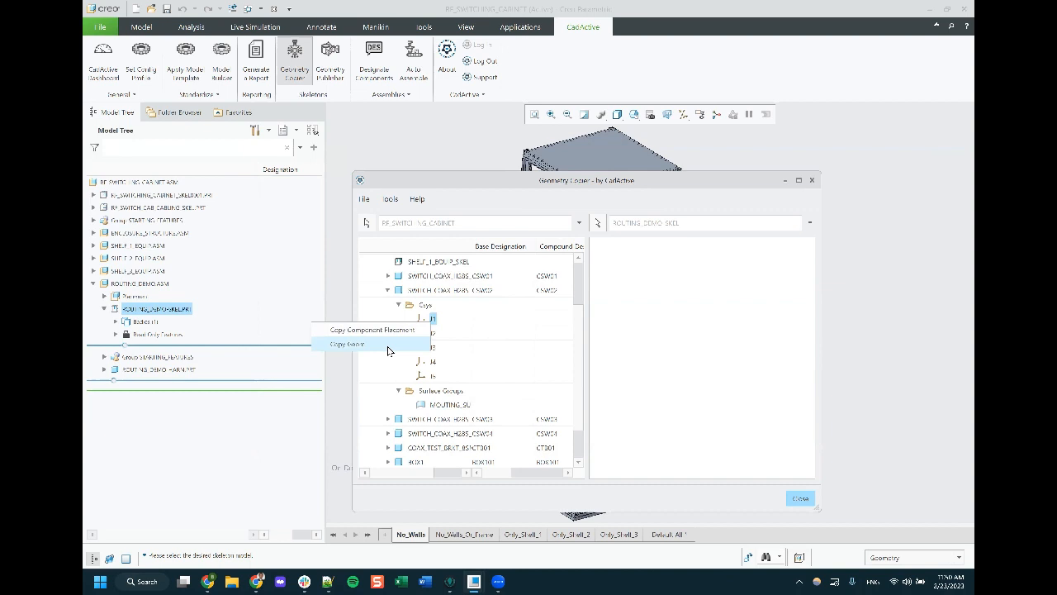
{"action": "left_click", "coordinate": [453, 321]}
{"action": "right_click", "coordinate": [423, 306]}
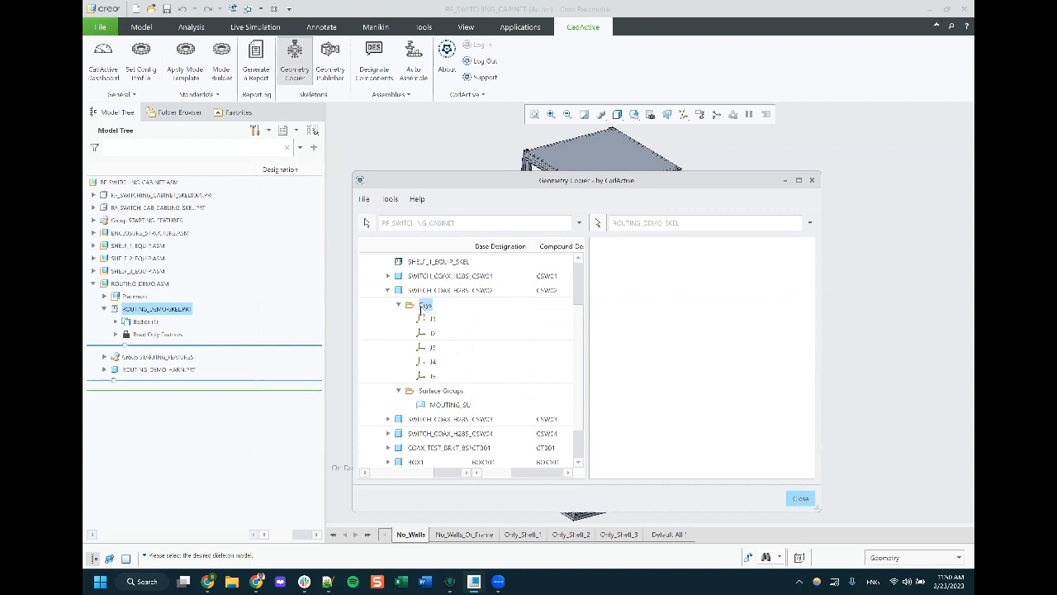
{"action": "left_click", "coordinate": [452, 294]}
{"action": "right_click", "coordinate": [446, 292]}
{"action": "left_click", "coordinate": [474, 289]}
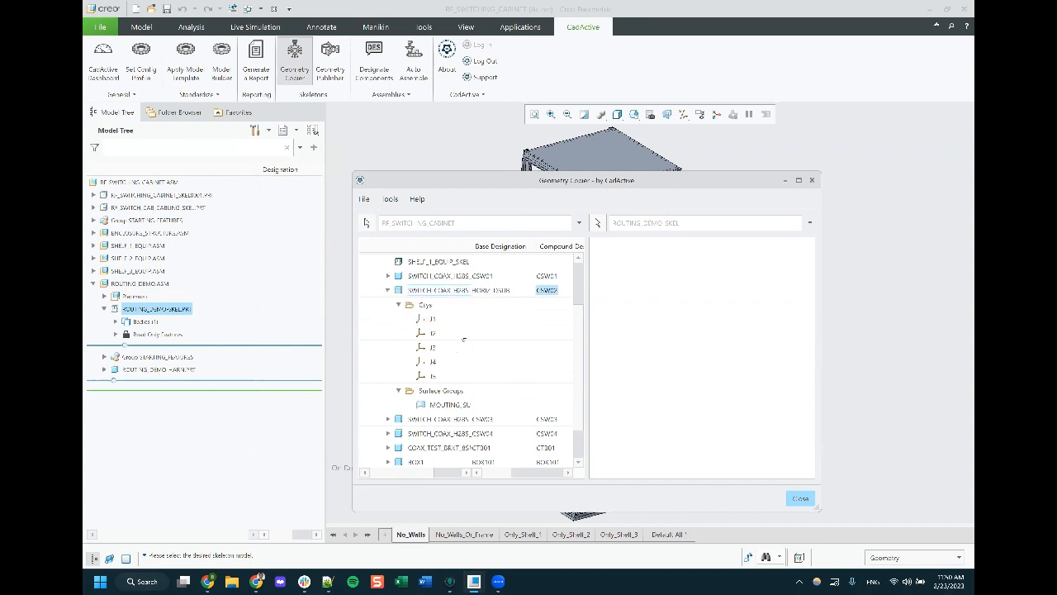
{"action": "scroll", "coordinate": [419, 325], "scroll_direction": "up", "scroll_amount": 3}
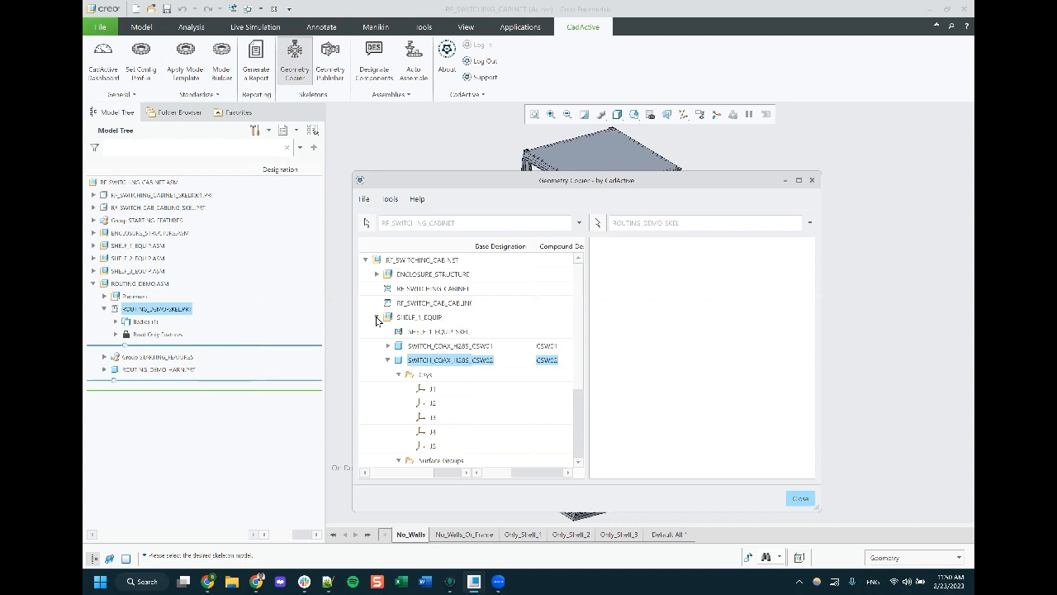
{"action": "left_click", "coordinate": [398, 375]}
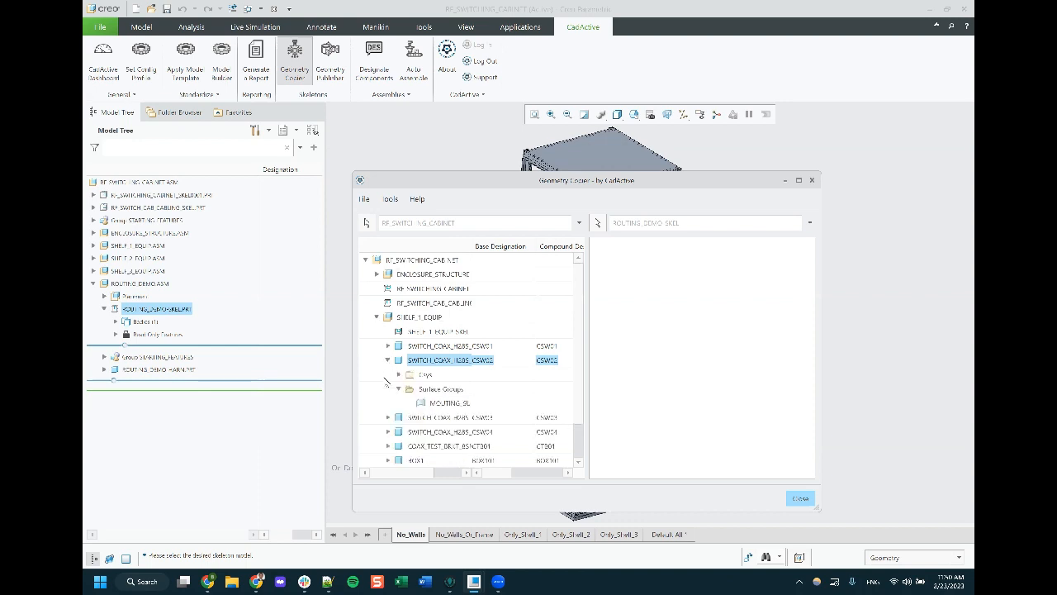
{"action": "left_click", "coordinate": [387, 362]}
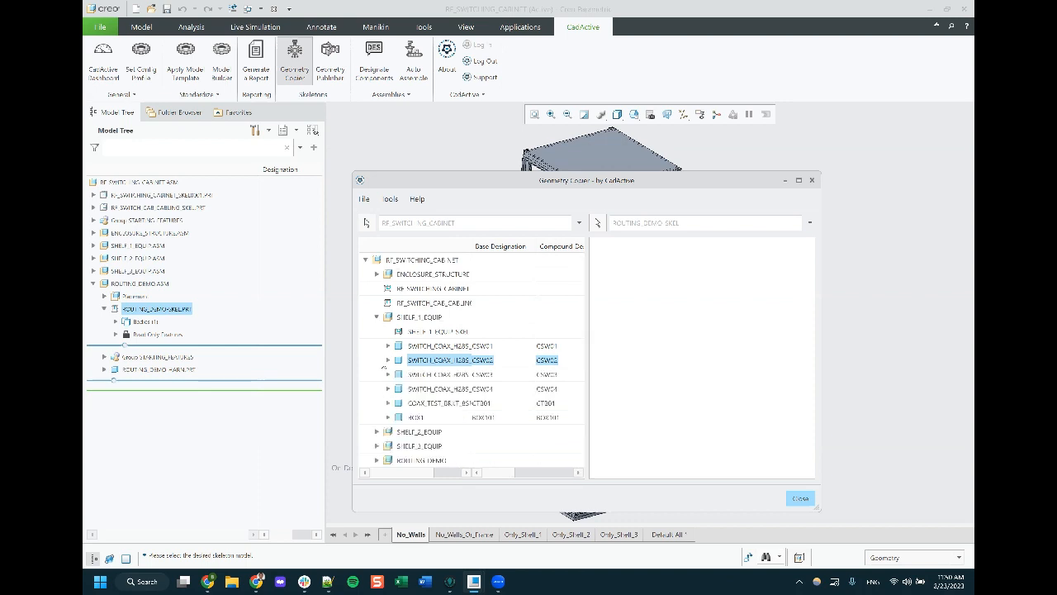
{"action": "left_click", "coordinate": [377, 318]}
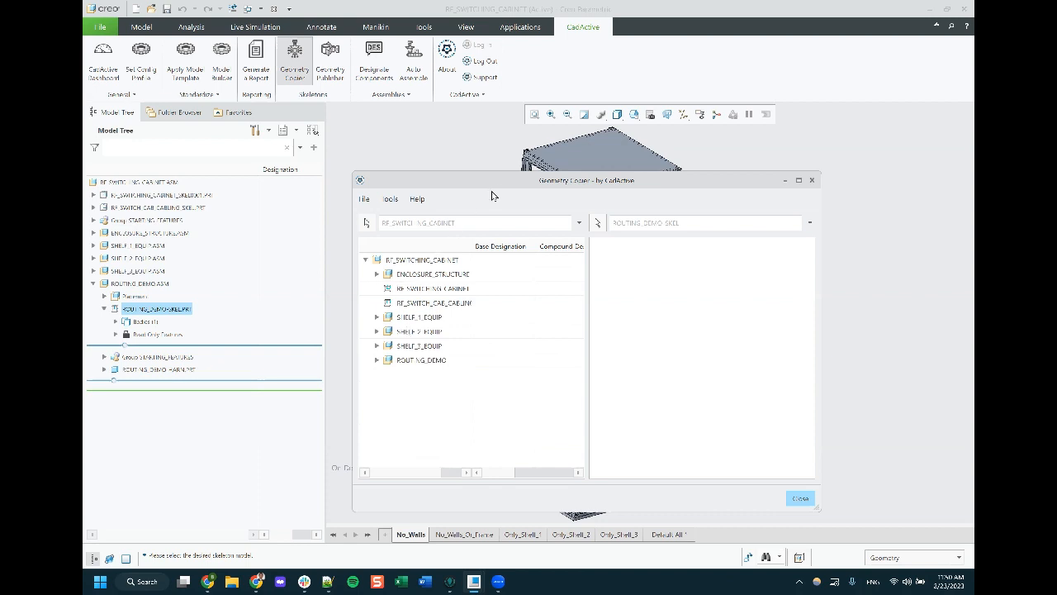
Copy all children of RF_SWITCHING_CABINET into the ROUTING_DEMO-SKEL skeleton and look through the copied features in the model tree
{"action": "left_click", "coordinate": [418, 261]}
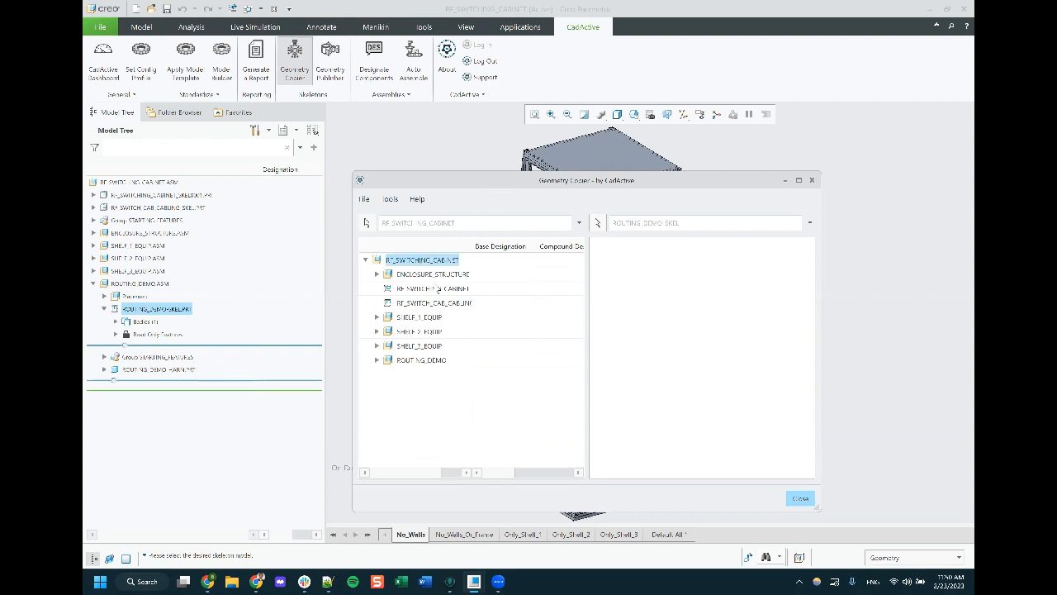
{"action": "right_click", "coordinate": [427, 261]}
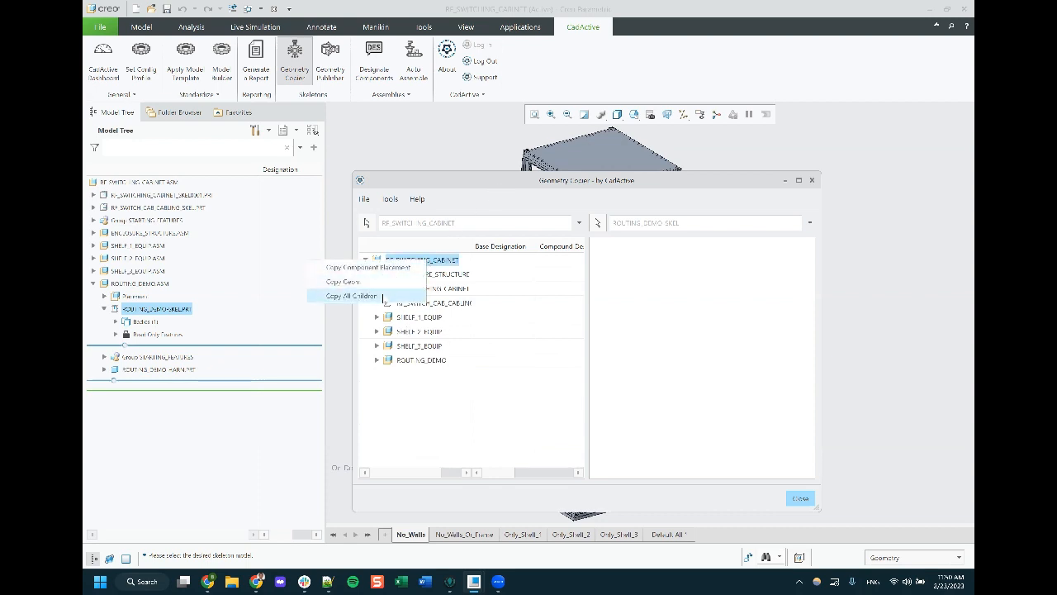
{"action": "left_click", "coordinate": [457, 420]}
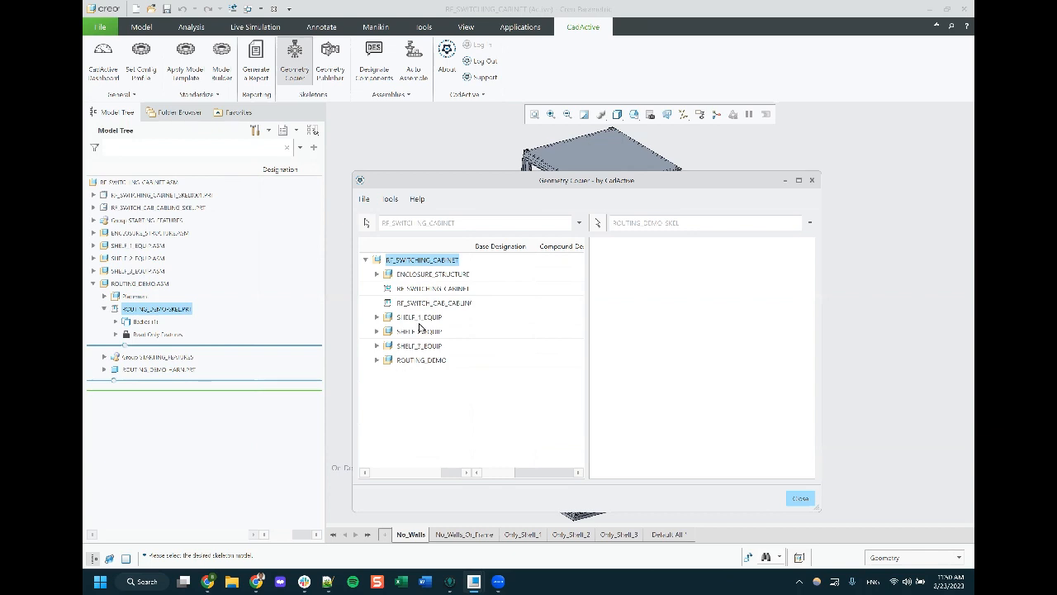
{"action": "right_click", "coordinate": [427, 265]}
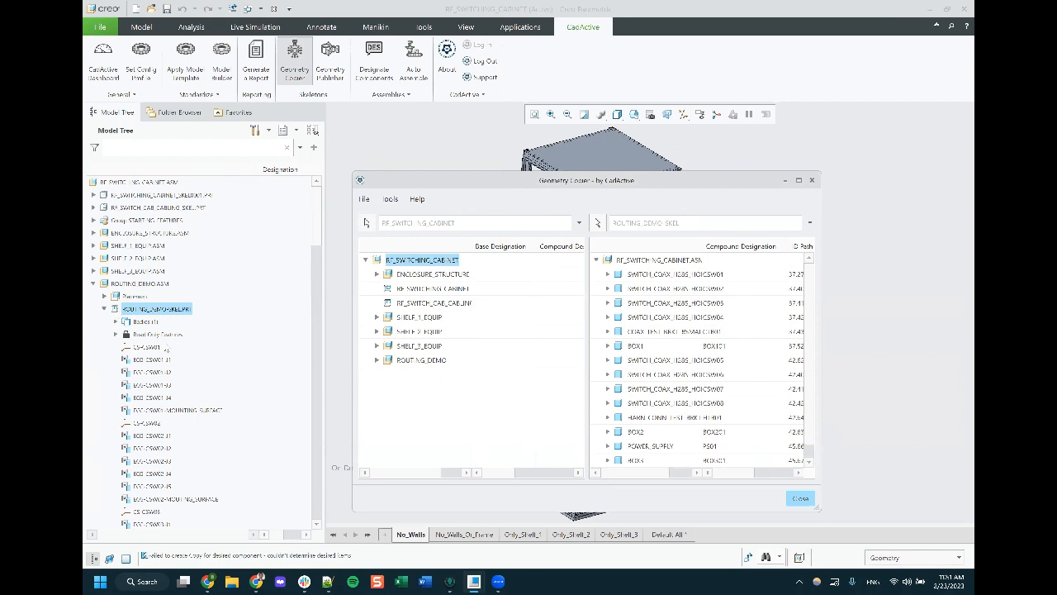
{"action": "scroll", "coordinate": [166, 347], "scroll_direction": "down", "scroll_amount": 10}
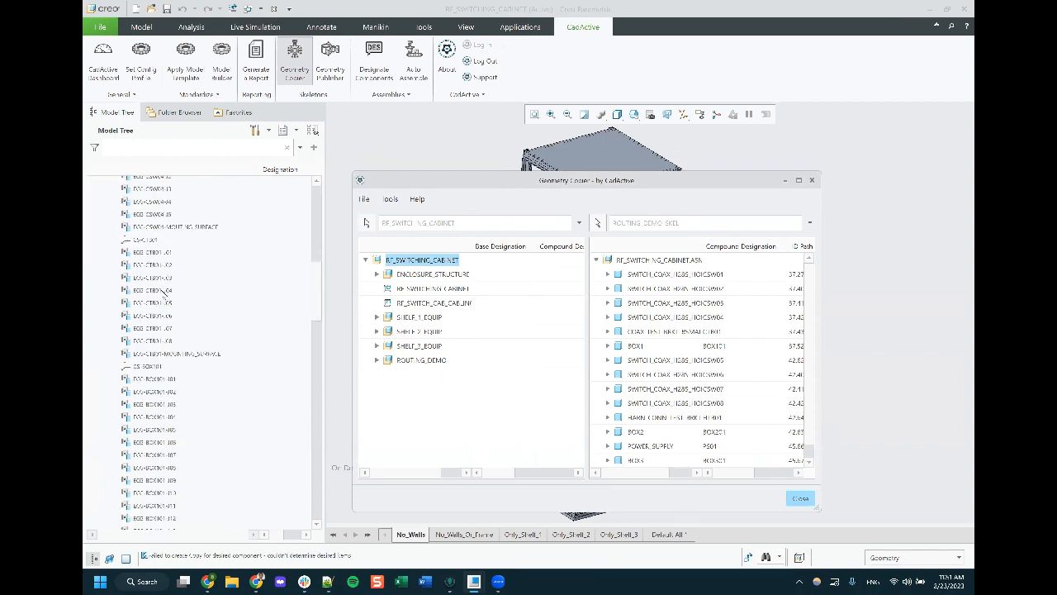
{"action": "scroll", "coordinate": [162, 293], "scroll_direction": "down", "scroll_amount": 10}
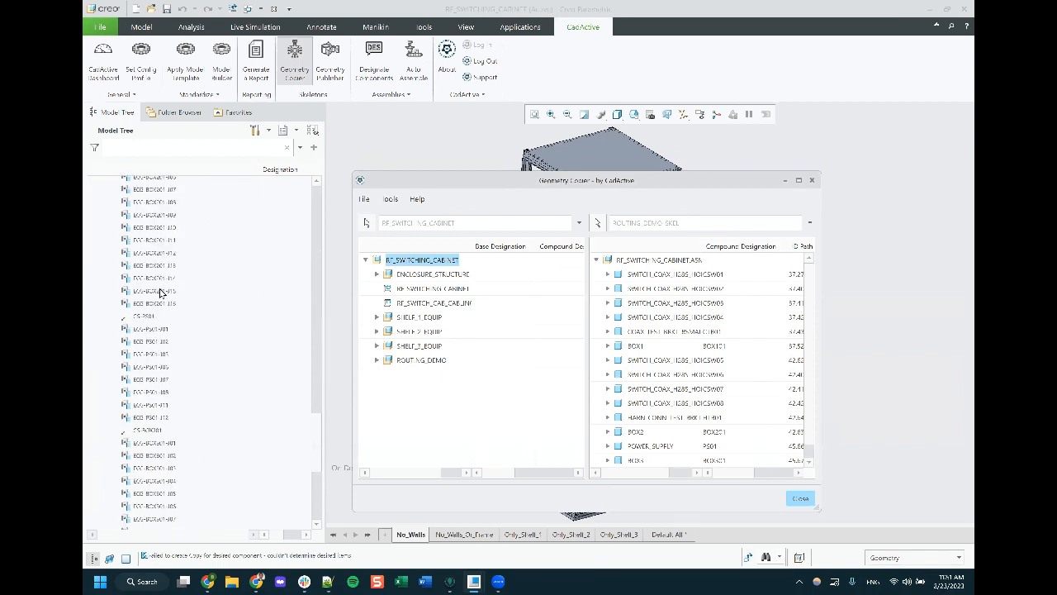
Group the copied features by component in ROUTING_DEMO-SKEL with Geometry Copier's Fix Copied Geometry Groups tool, and close Geometry Copier
{"action": "scroll", "coordinate": [161, 291], "scroll_direction": "down", "scroll_amount": 5}
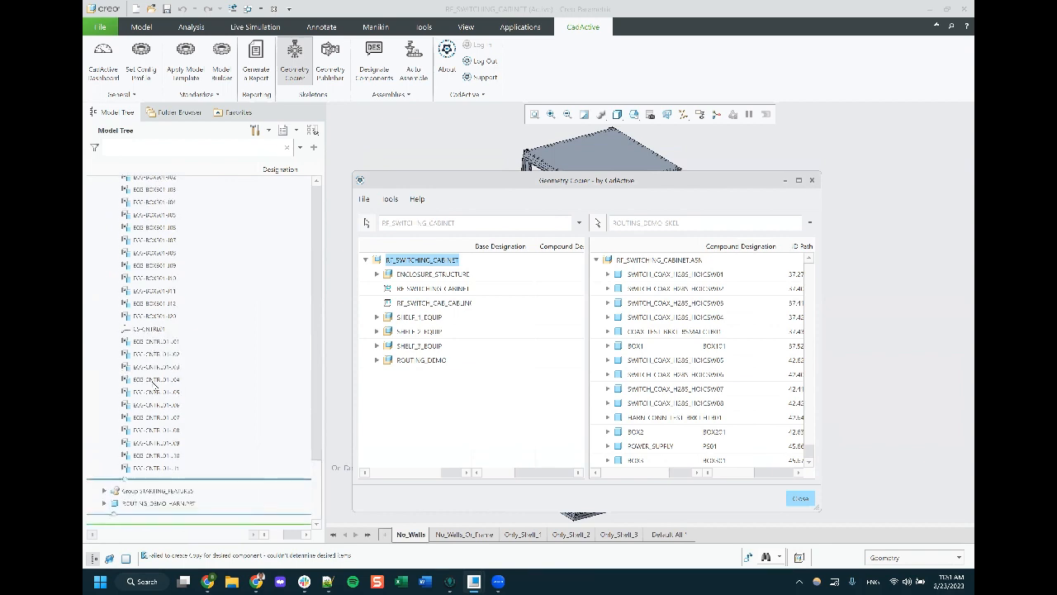
{"action": "scroll", "coordinate": [151, 444], "scroll_direction": "up", "scroll_amount": 2}
{"action": "scroll", "coordinate": [152, 446], "scroll_direction": "up", "scroll_amount": 10}
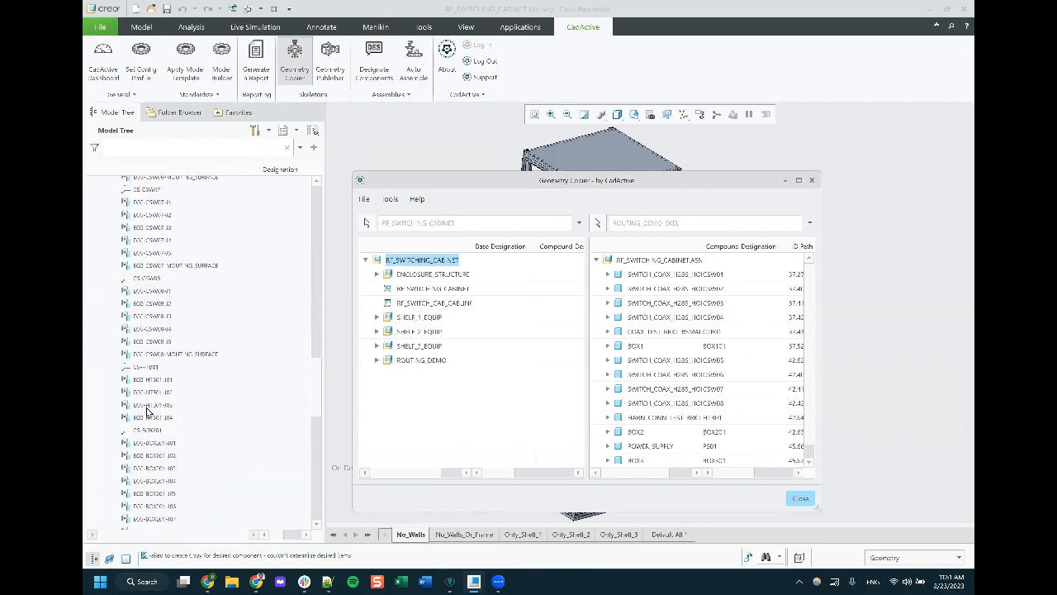
{"action": "scroll", "coordinate": [151, 376], "scroll_direction": "up", "scroll_amount": 10}
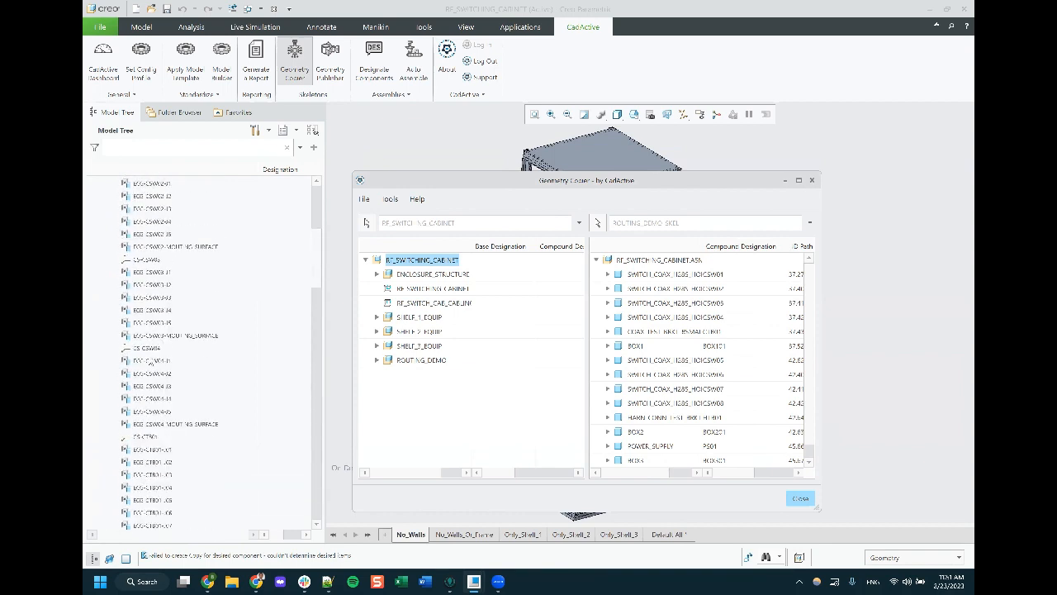
{"action": "scroll", "coordinate": [149, 361], "scroll_direction": "down", "scroll_amount": 2}
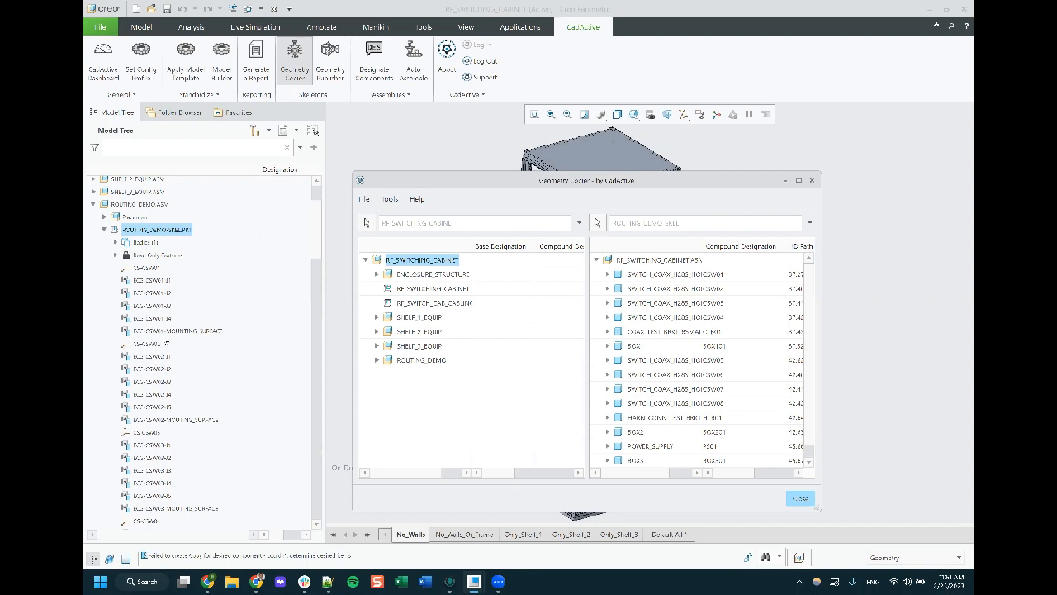
{"action": "left_click", "coordinate": [390, 202]}
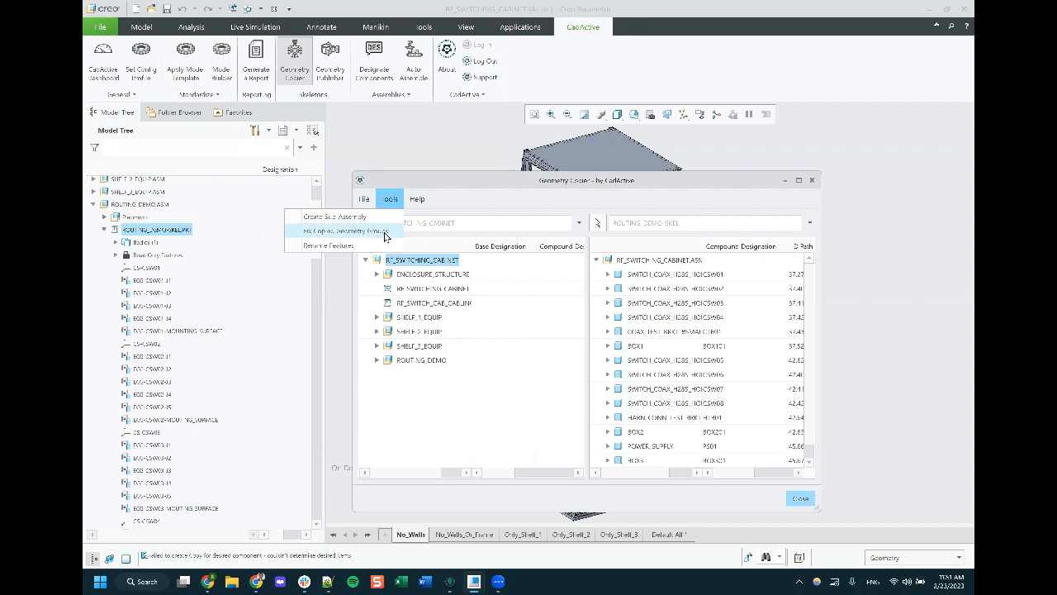
{"action": "left_click", "coordinate": [385, 235]}
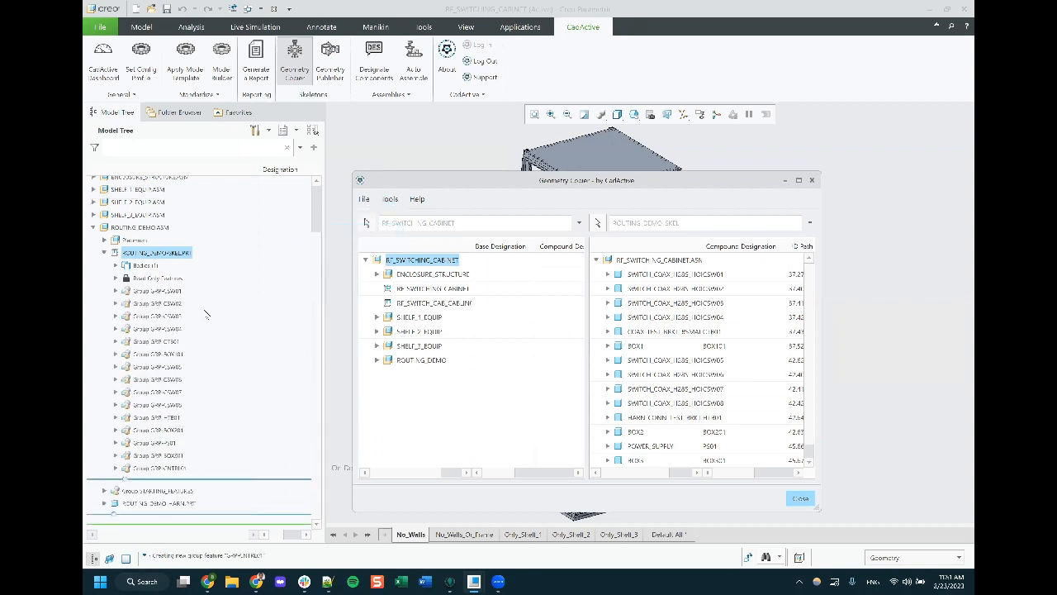
{"action": "left_click", "coordinate": [810, 501]}
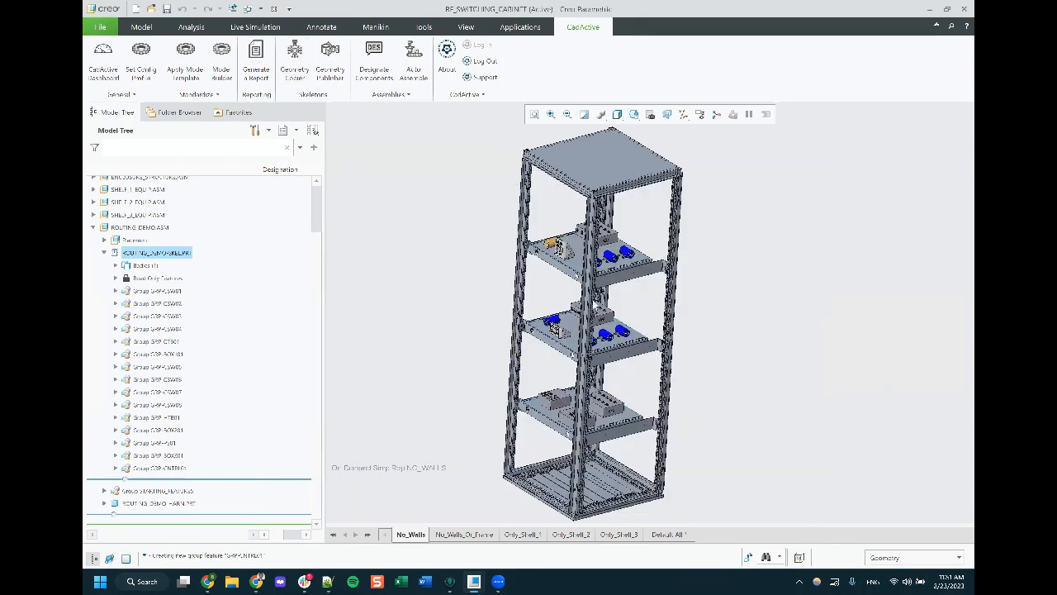
Highlight group GRP-BOX101 in ROUTING_DEMO-SKEL and examine its coordinate systems on the box on the top shelf
{"action": "middle_click_drag", "start_coordinate": [592, 303], "coordinate": [622, 302]}
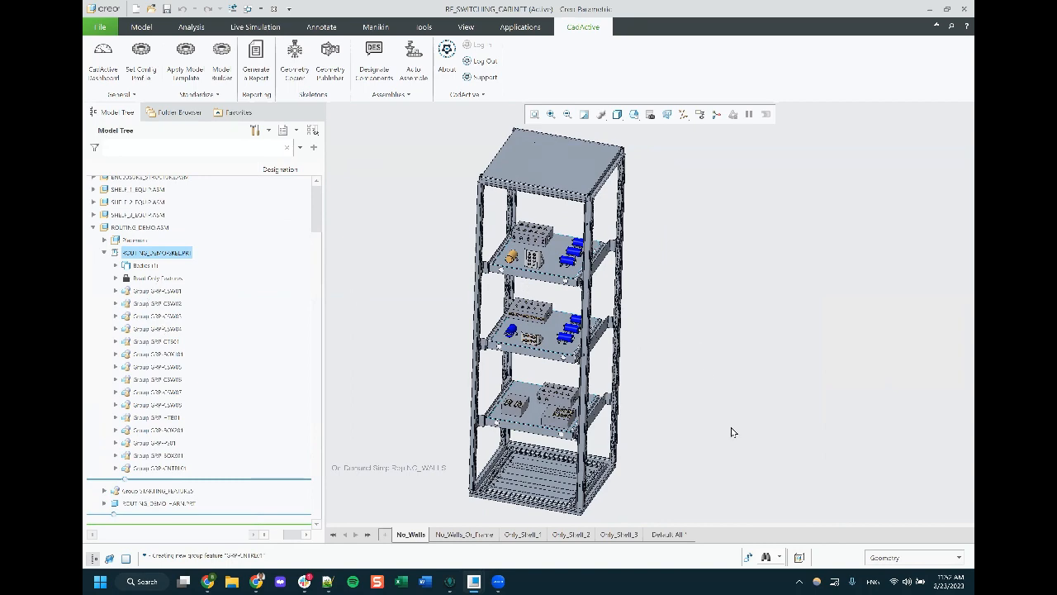
{"action": "scroll", "coordinate": [721, 408], "scroll_direction": "up", "scroll_amount": 1}
{"action": "scroll", "coordinate": [588, 265], "scroll_direction": "down", "scroll_amount": 5}
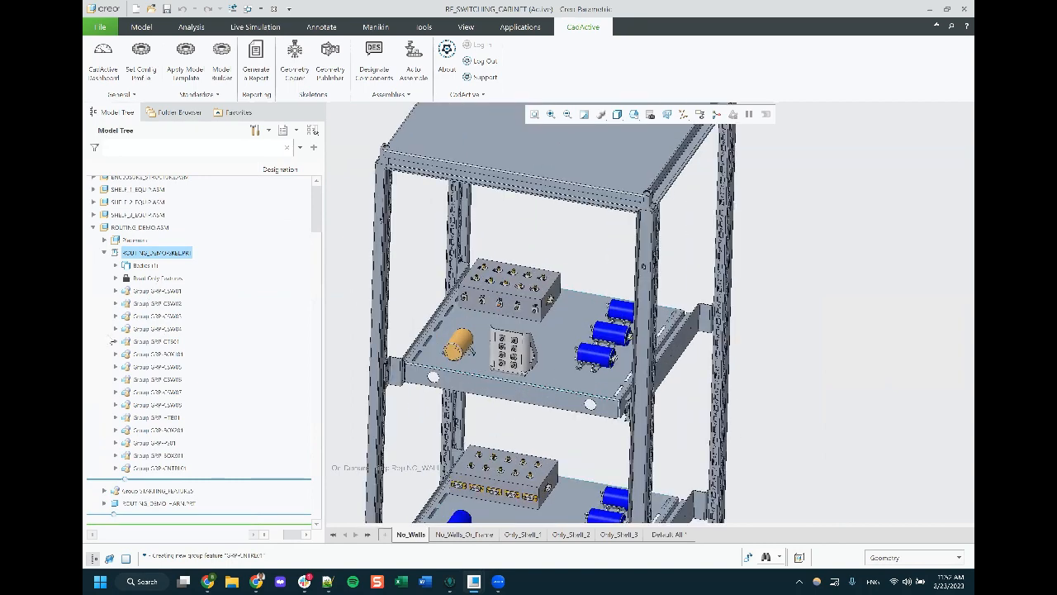
{"action": "left_click", "coordinate": [162, 354]}
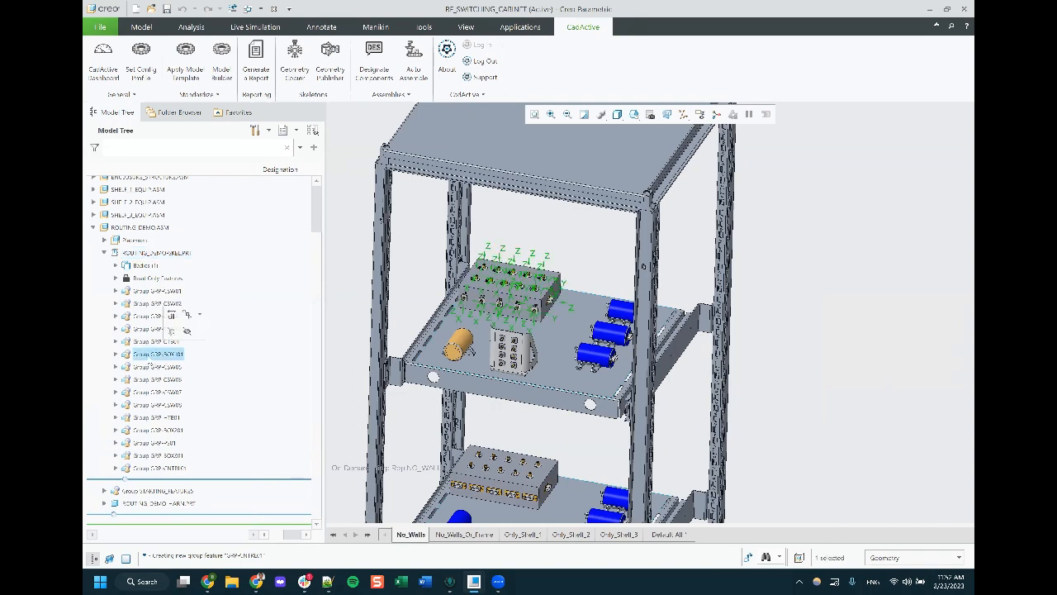
{"action": "scroll", "coordinate": [460, 325], "scroll_direction": "down", "scroll_amount": 3}
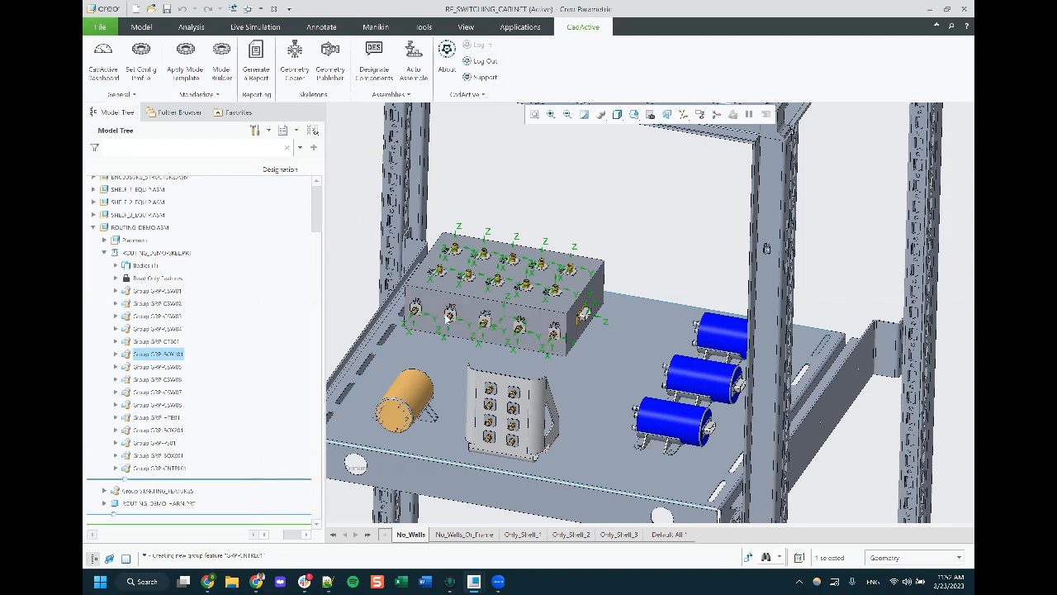
Locate BOX1 in the model tree from its geometry and activate its parent assembly SHELF_1_EQUIP
{"action": "left_click", "coordinate": [607, 223]}
{"action": "left_click", "coordinate": [562, 305]}
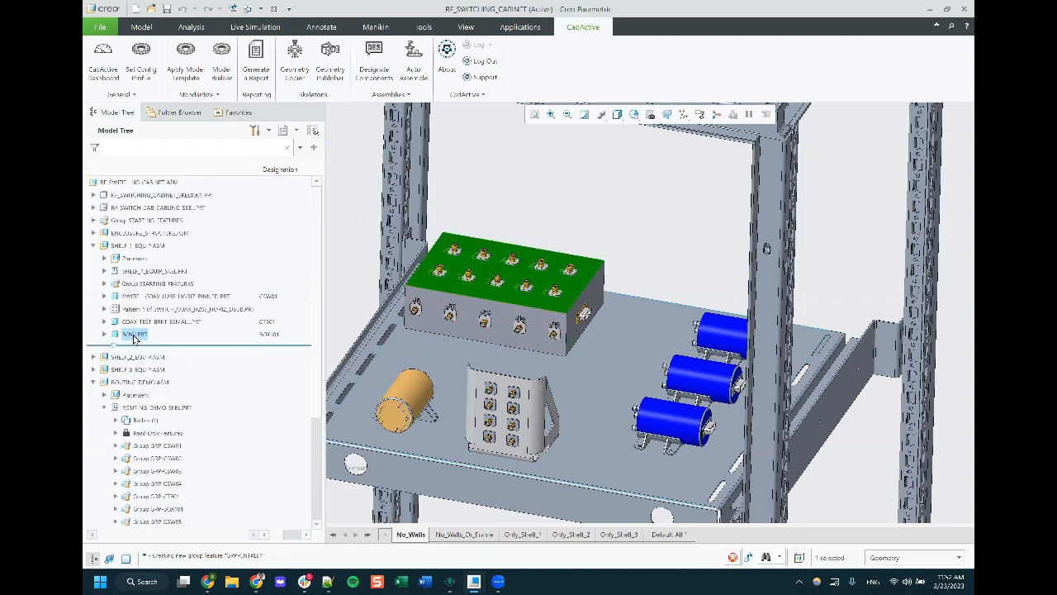
{"action": "left_click", "coordinate": [135, 335]}
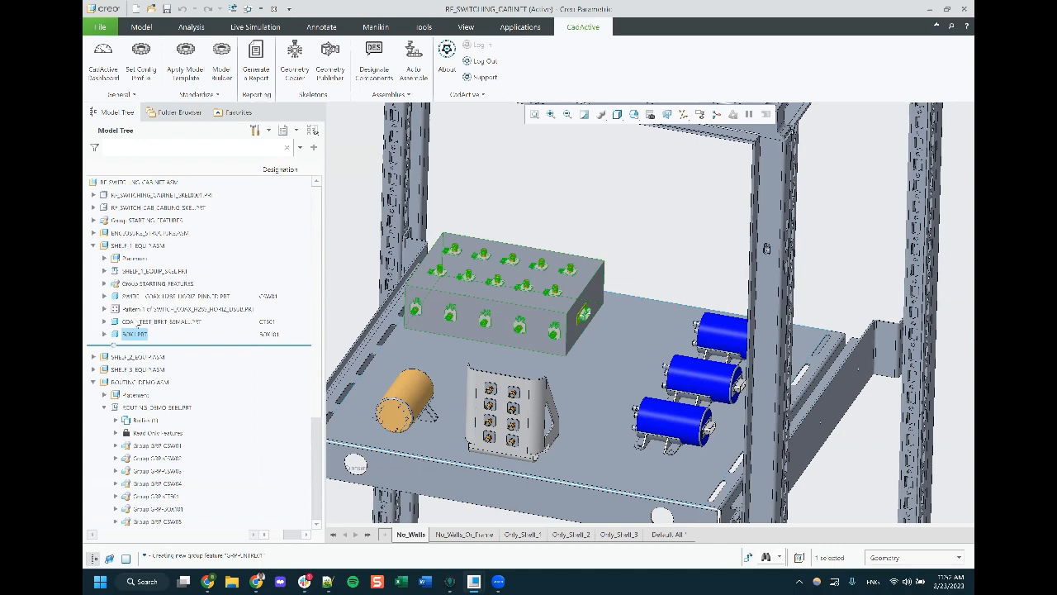
{"action": "left_click", "coordinate": [139, 247]}
{"action": "left_click", "coordinate": [148, 208]}
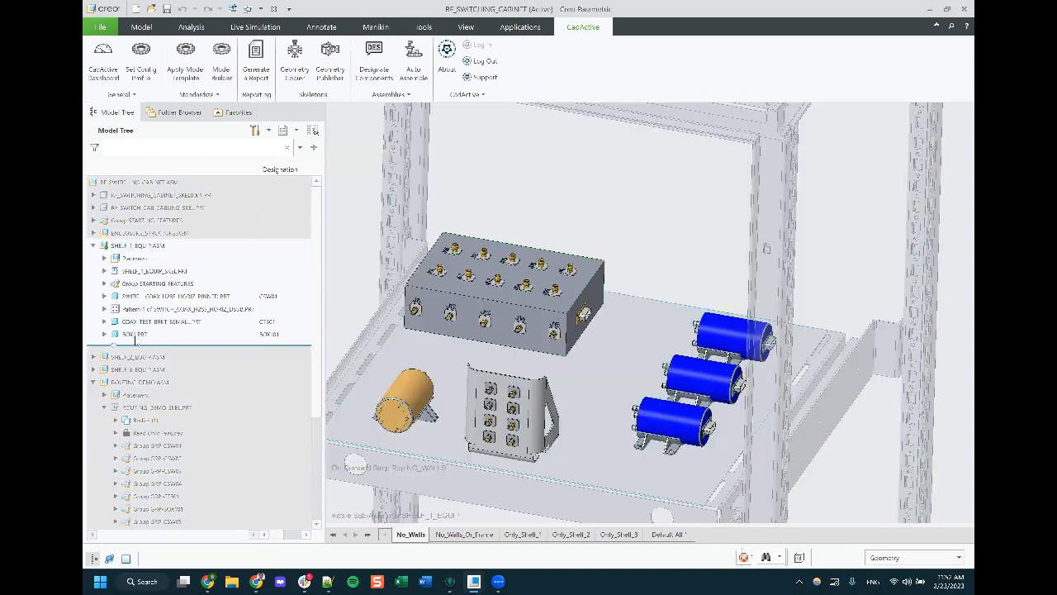
Redefine the placement of BOX1 by setting the offset of its first Distance constraint to 25
{"action": "right_click", "coordinate": [135, 337]}
{"action": "left_click", "coordinate": [192, 351]}
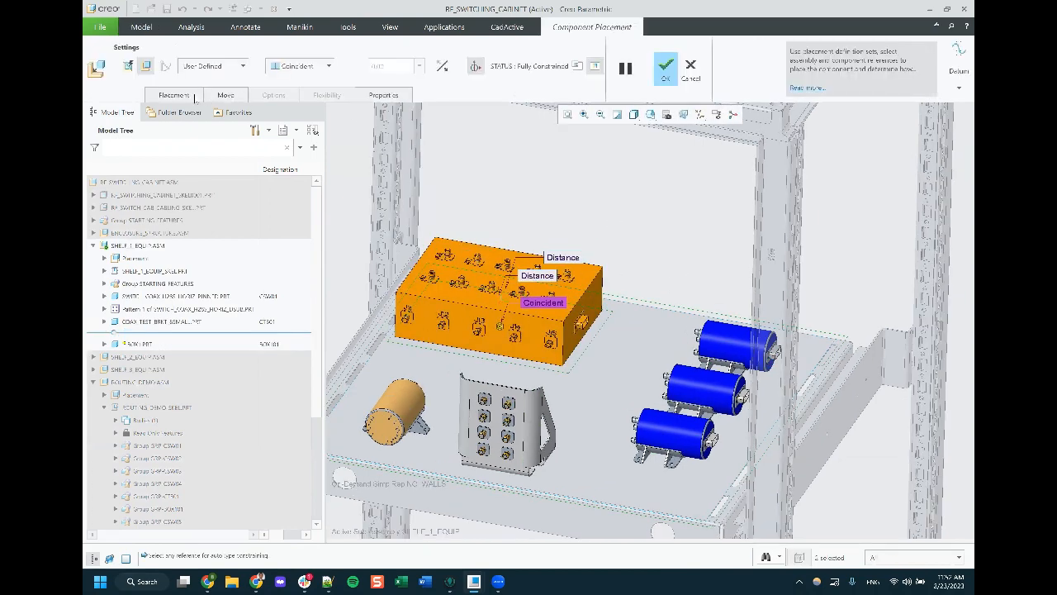
{"action": "left_click", "coordinate": [195, 96]}
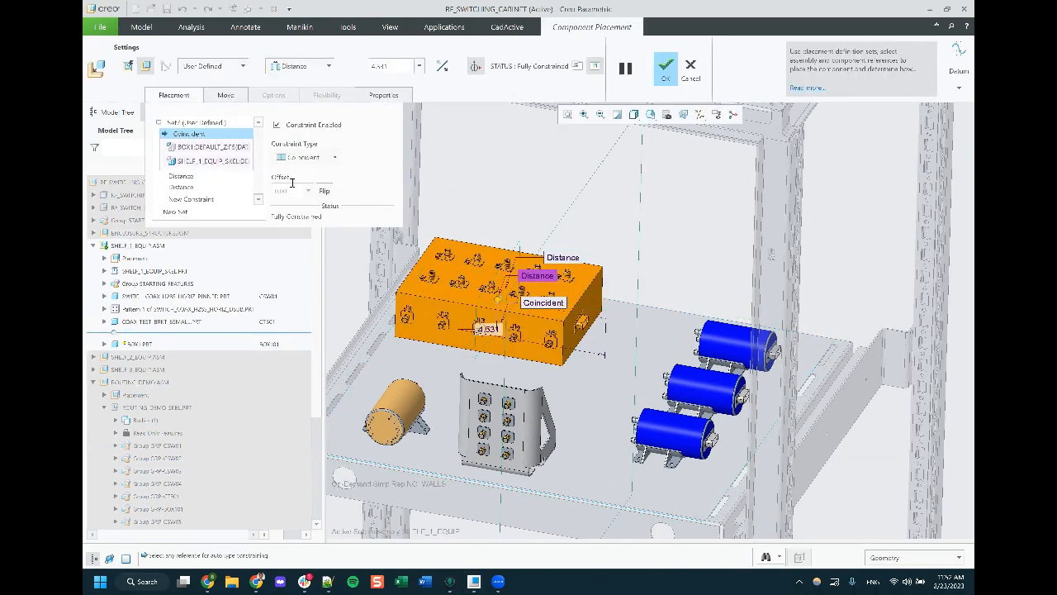
{"action": "double_click", "coordinate": [292, 183]}
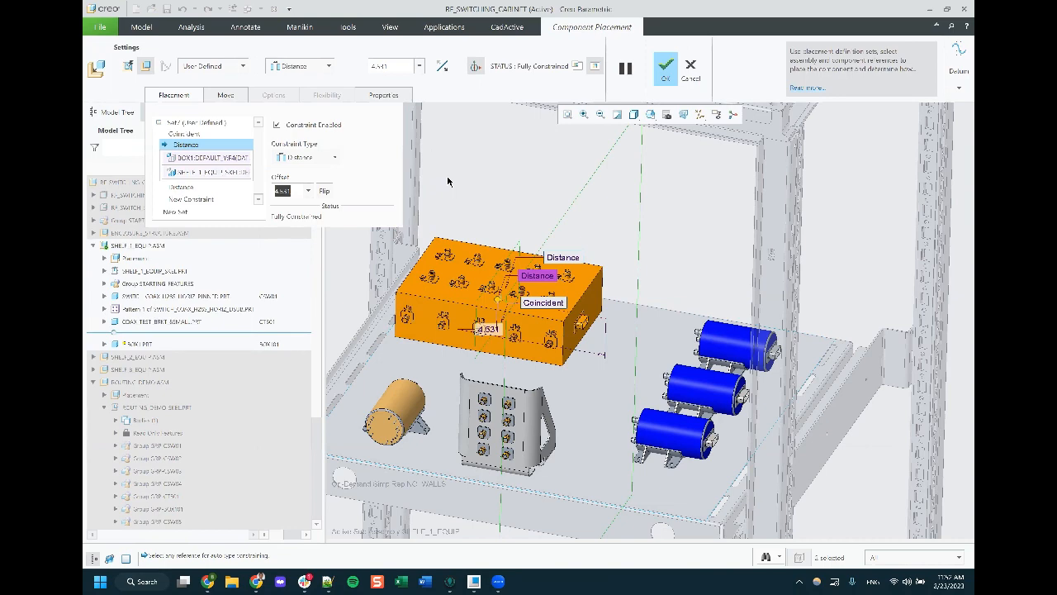
{"action": "type", "text": "25"}
{"action": "key", "text": "Return"}
{"action": "scroll", "coordinate": [753, 254], "scroll_direction": "up", "scroll_amount": 1}
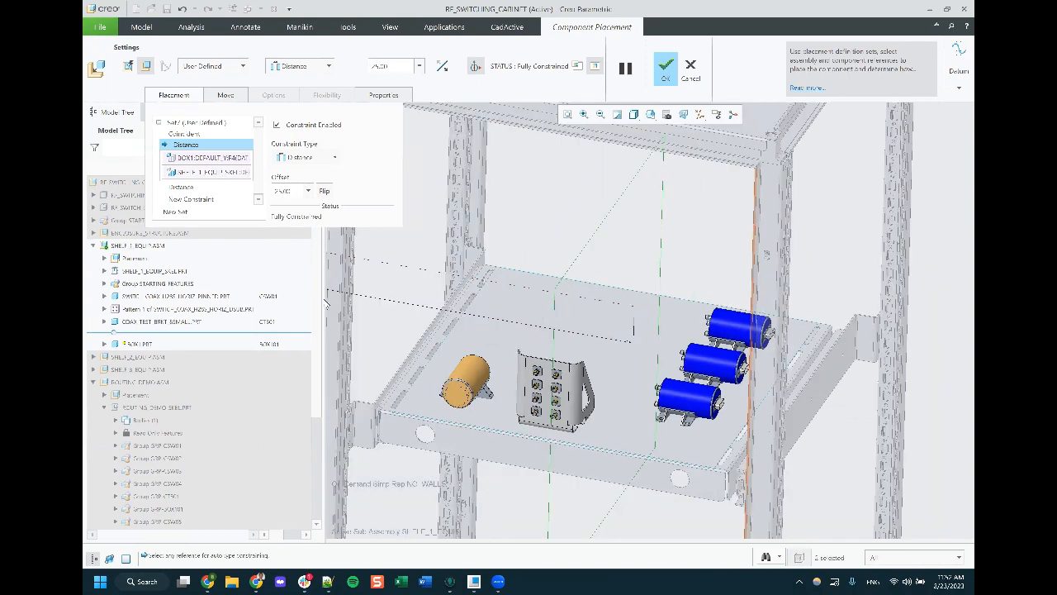
{"action": "scroll", "coordinate": [603, 281], "scroll_direction": "up", "scroll_amount": 2}
{"action": "left_click", "coordinate": [665, 68]}
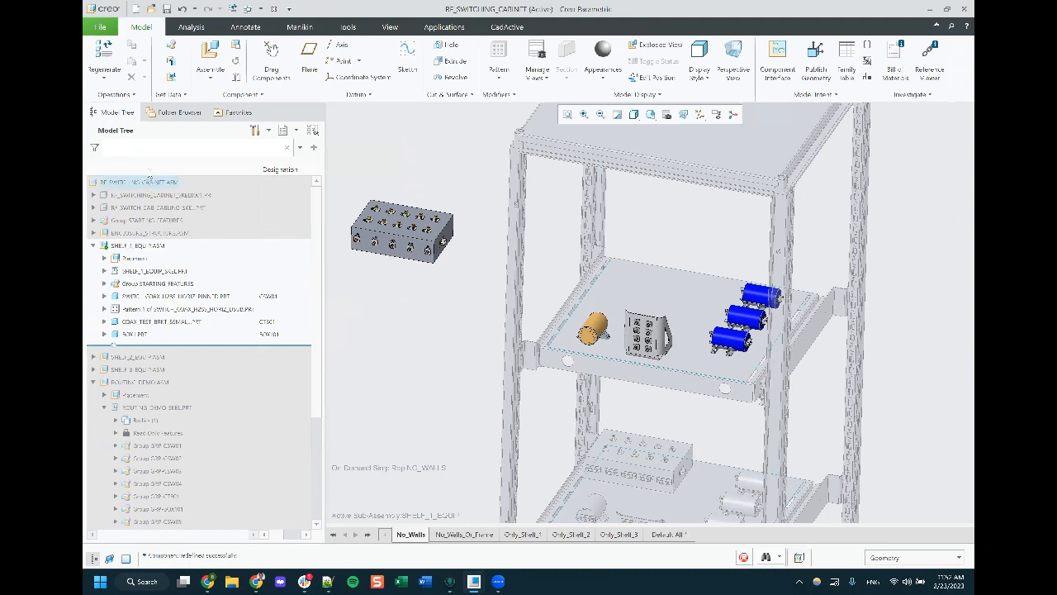
Reactivate the top-level RF_SWITCHING_CABINET assembly and highlight group GRP-BOX101 to compare its position with the moved box
{"action": "left_click", "coordinate": [150, 178]}
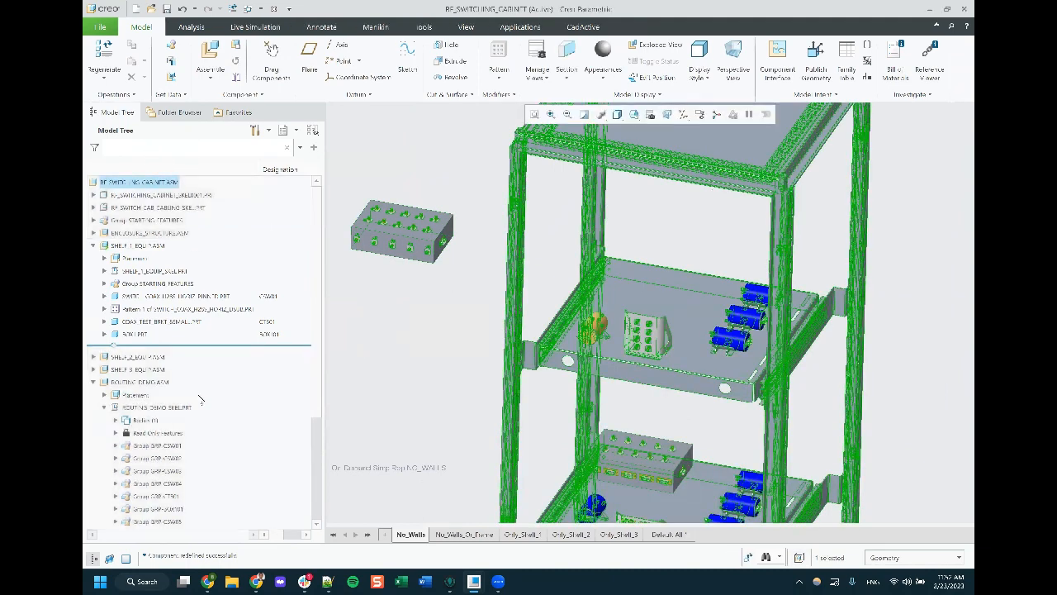
{"action": "scroll", "coordinate": [199, 400], "scroll_direction": "down", "scroll_amount": 3}
{"action": "left_click", "coordinate": [157, 403]}
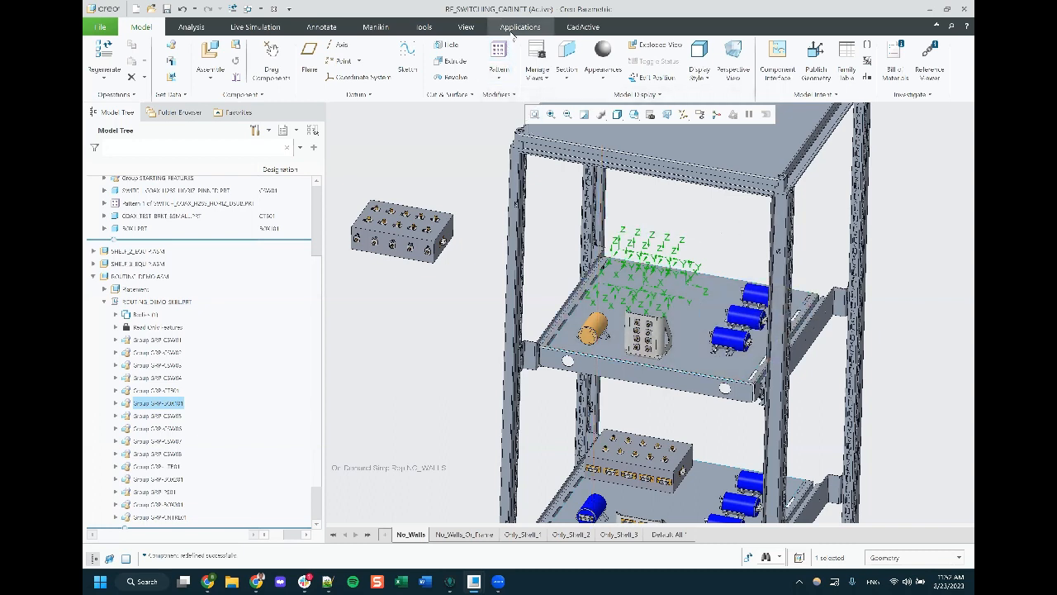
Reopen Geometry Copier with ROUTING_DEMO-SKEL as the skeleton, and move its window clear of the cabinet model
{"action": "left_click", "coordinate": [583, 26]}
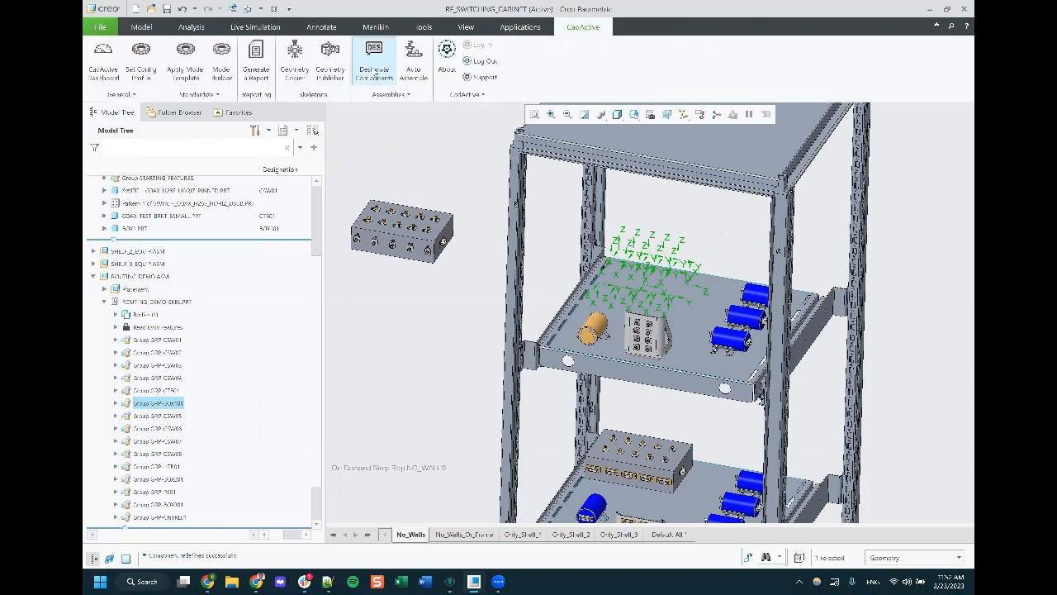
{"action": "left_click", "coordinate": [295, 60]}
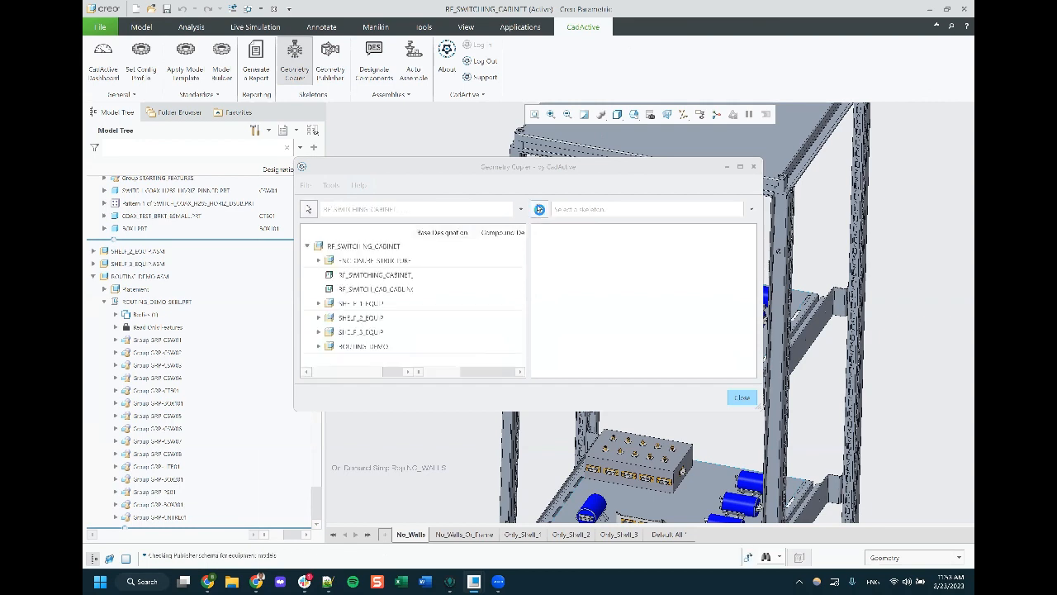
{"action": "left_click", "coordinate": [154, 301]}
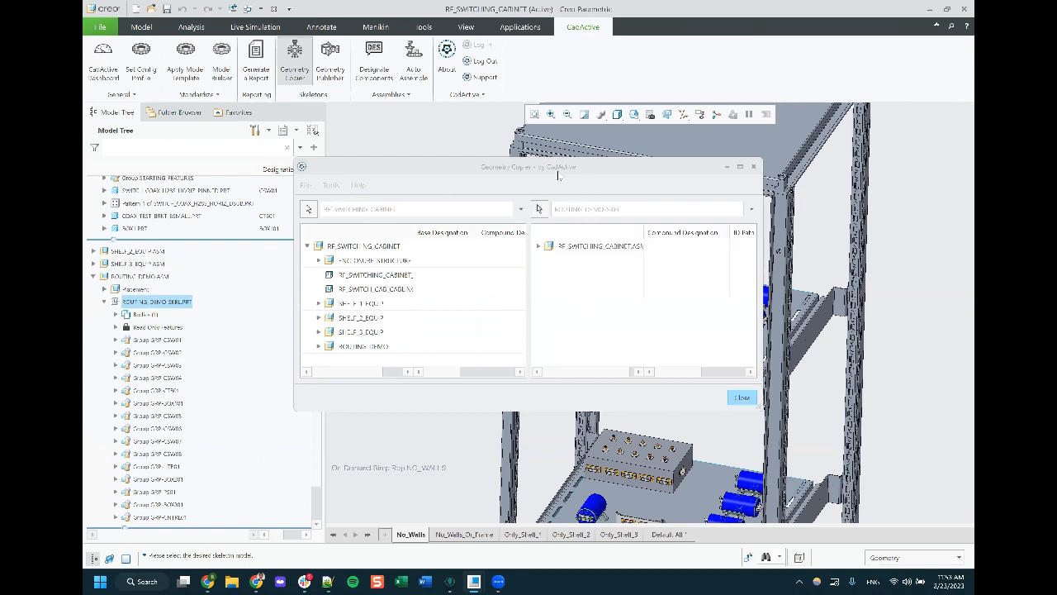
{"action": "left_click_drag", "start_coordinate": [558, 175], "coordinate": [361, 50]}
{"action": "scroll", "coordinate": [863, 283], "scroll_direction": "down", "scroll_amount": 5}
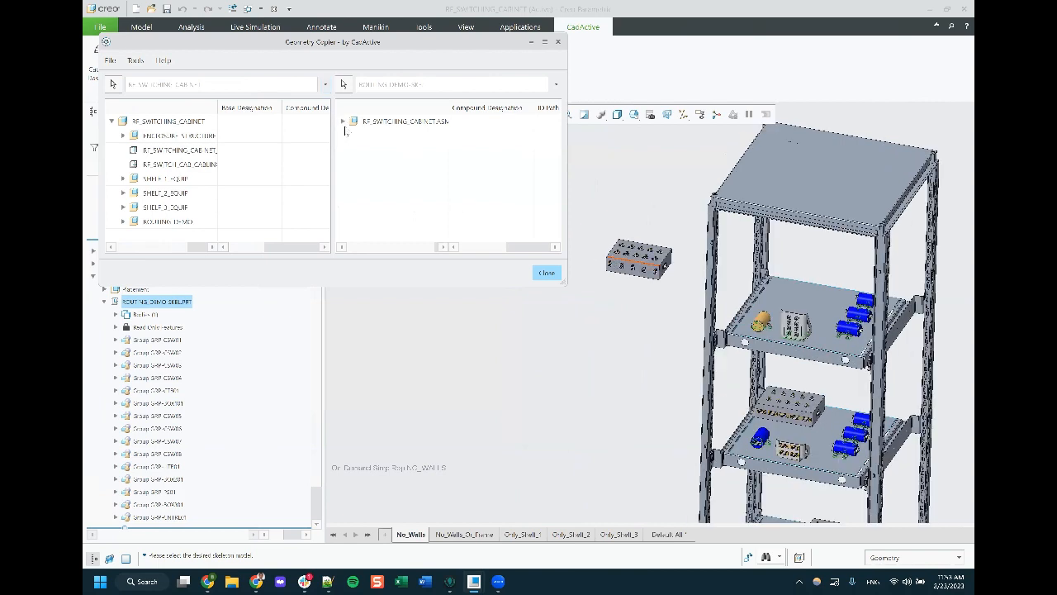
Update the location of the copied geometry for BOX1 (BOX101) in the skeleton and close Geometry Copier
{"action": "left_click", "coordinate": [342, 121]}
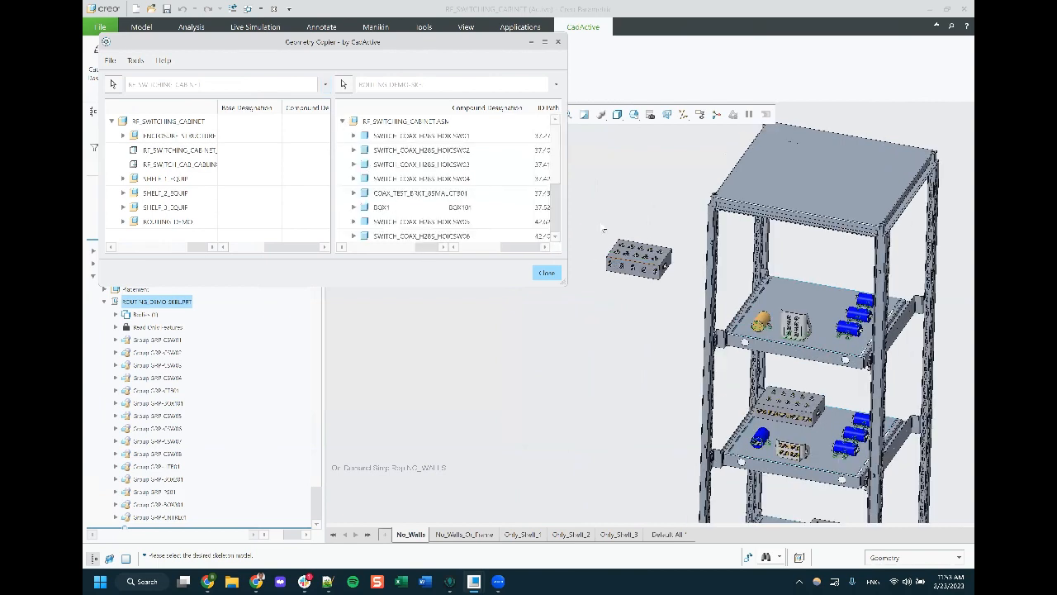
{"action": "left_click", "coordinate": [366, 208]}
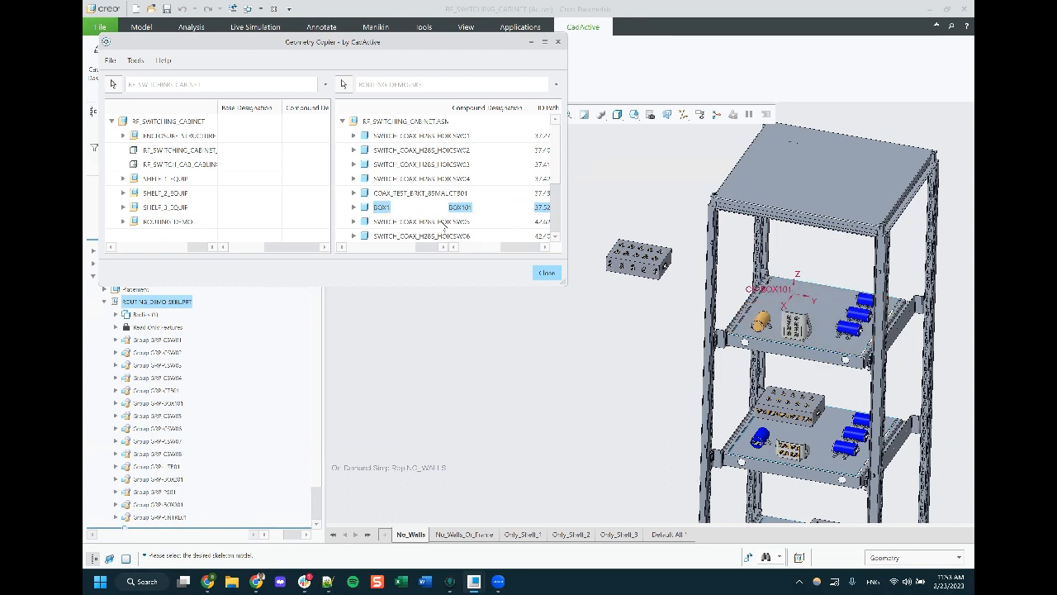
{"action": "right_click", "coordinate": [387, 212]}
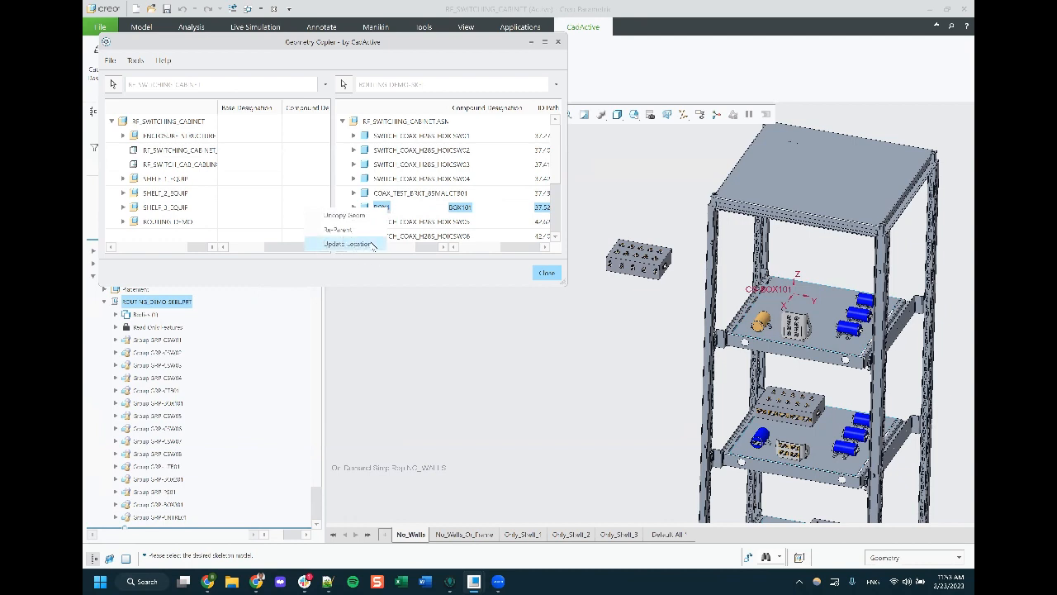
{"action": "left_click", "coordinate": [373, 244]}
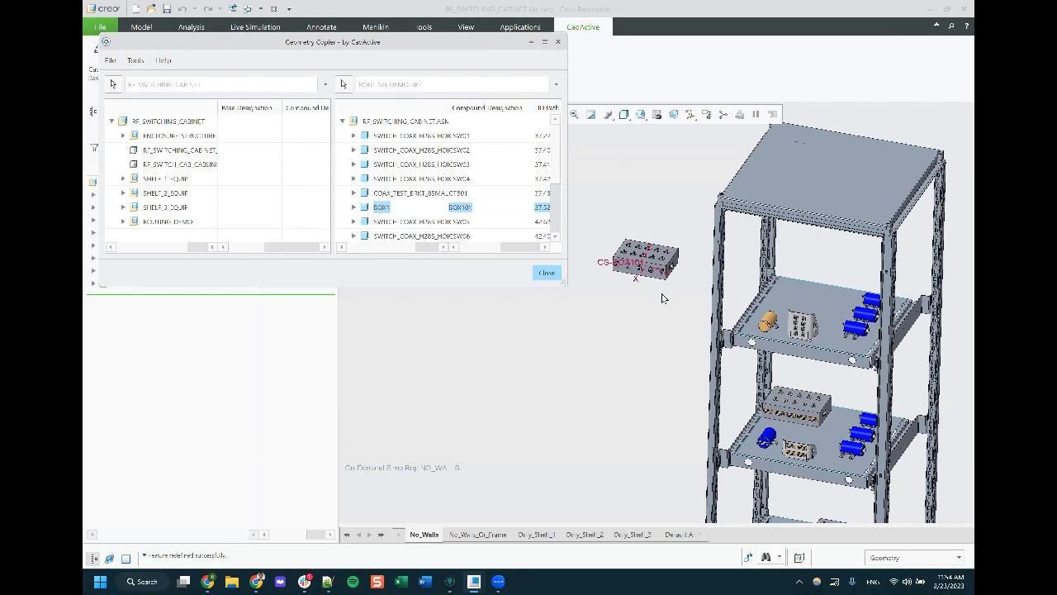
{"action": "left_click", "coordinate": [539, 272]}
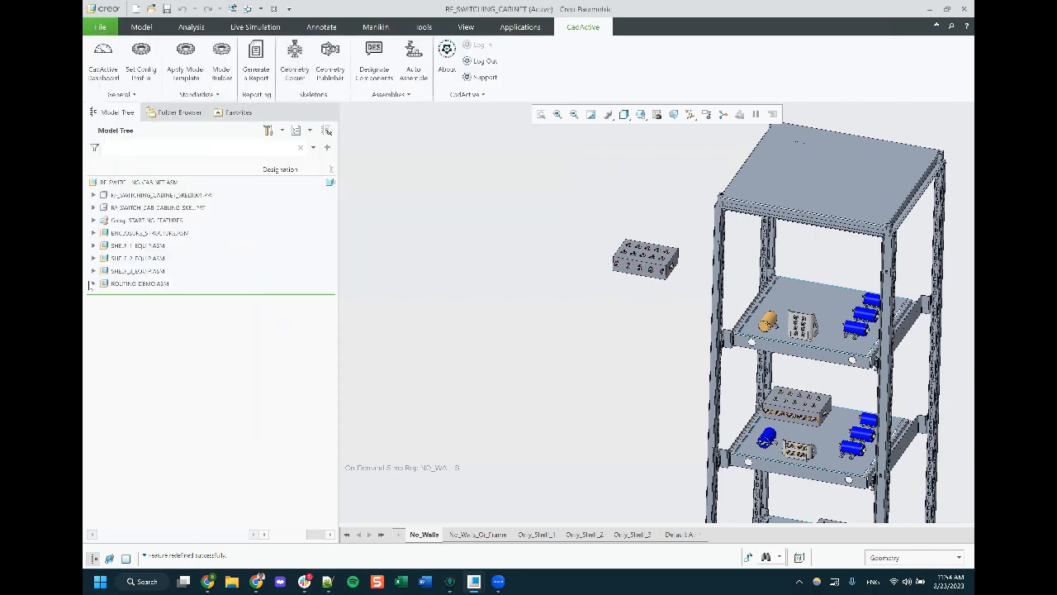
Expand ROUTING_DEMO-SKEL in the model tree and inspect the coordinate systems of group GRP-BOX101 against the relocated box
{"action": "left_click", "coordinate": [94, 283]}
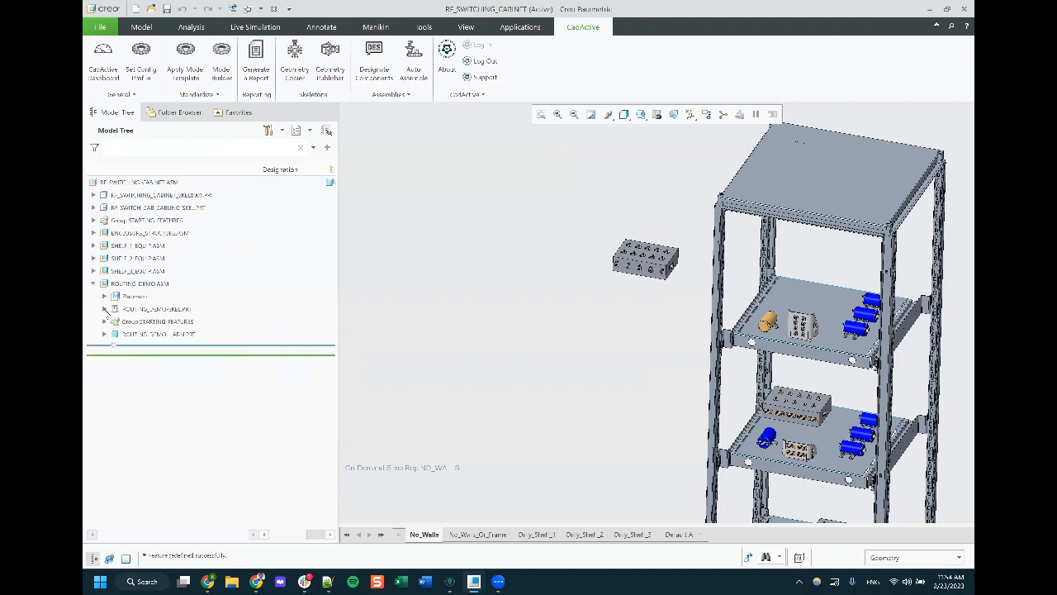
{"action": "left_click", "coordinate": [104, 309]}
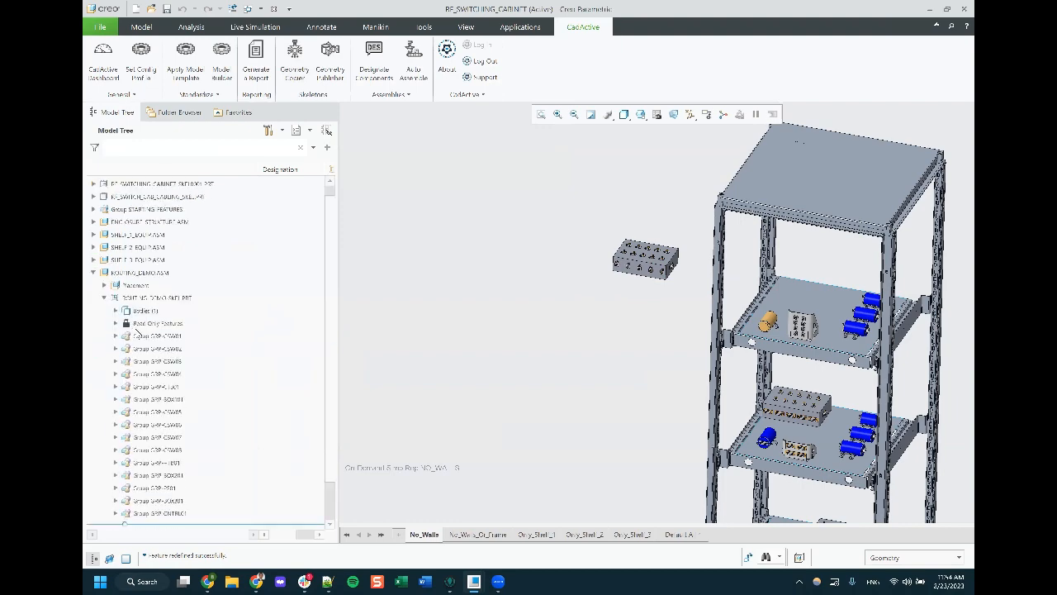
{"action": "left_click", "coordinate": [149, 398]}
{"action": "scroll", "coordinate": [639, 245], "scroll_direction": "up", "scroll_amount": 5}
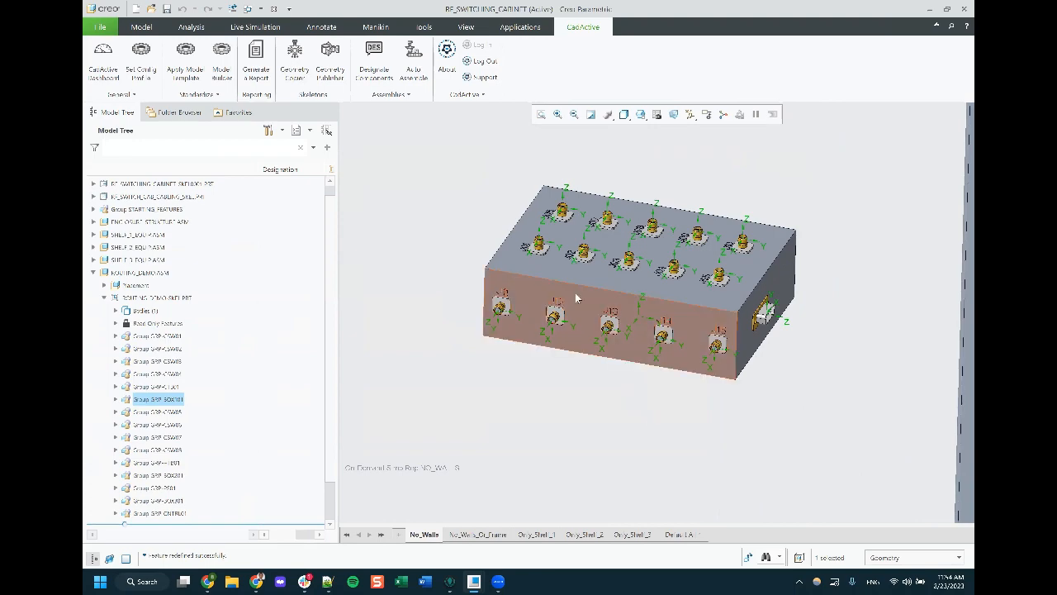
{"action": "scroll", "coordinate": [441, 236], "scroll_direction": "down", "scroll_amount": 5}
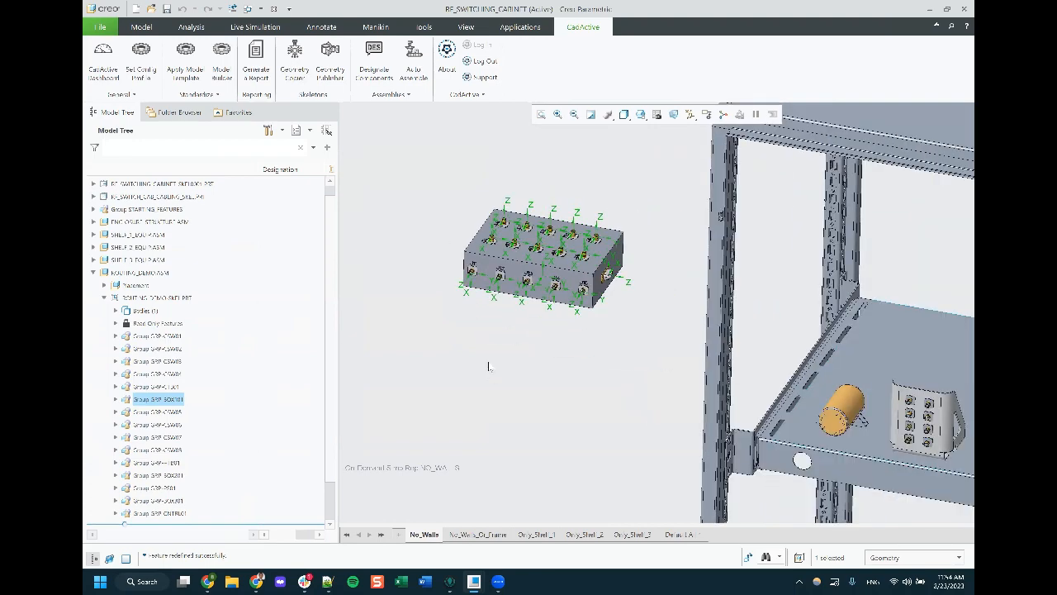
{"action": "scroll", "coordinate": [489, 366], "scroll_direction": "down", "scroll_amount": 2}
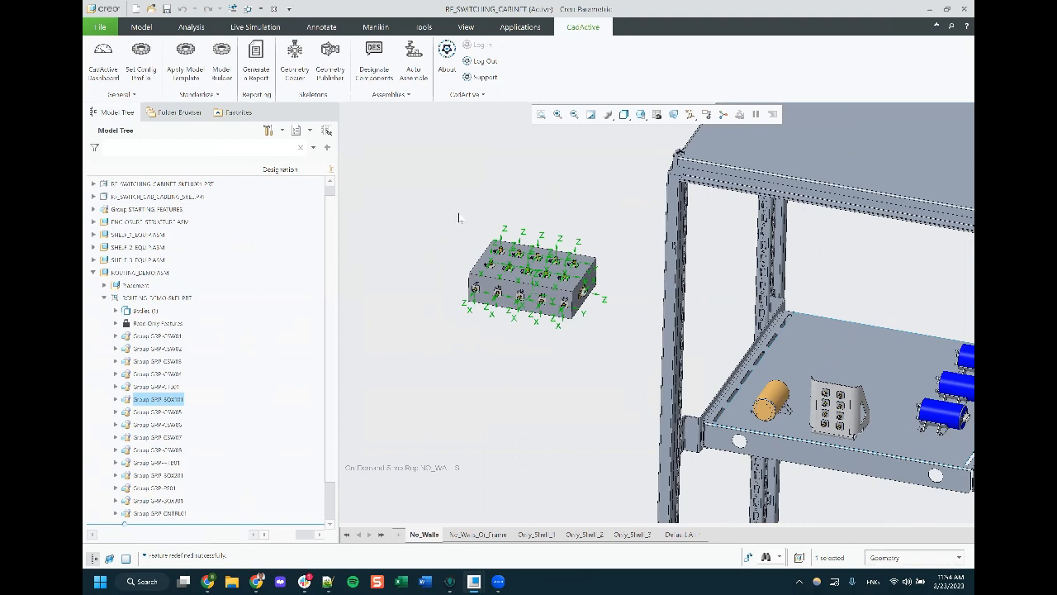
Clear the group selection and open the ROUTING_DEMO assembly in its own window using Master Rep
{"action": "scroll", "coordinate": [425, 245], "scroll_direction": "down", "scroll_amount": 1}
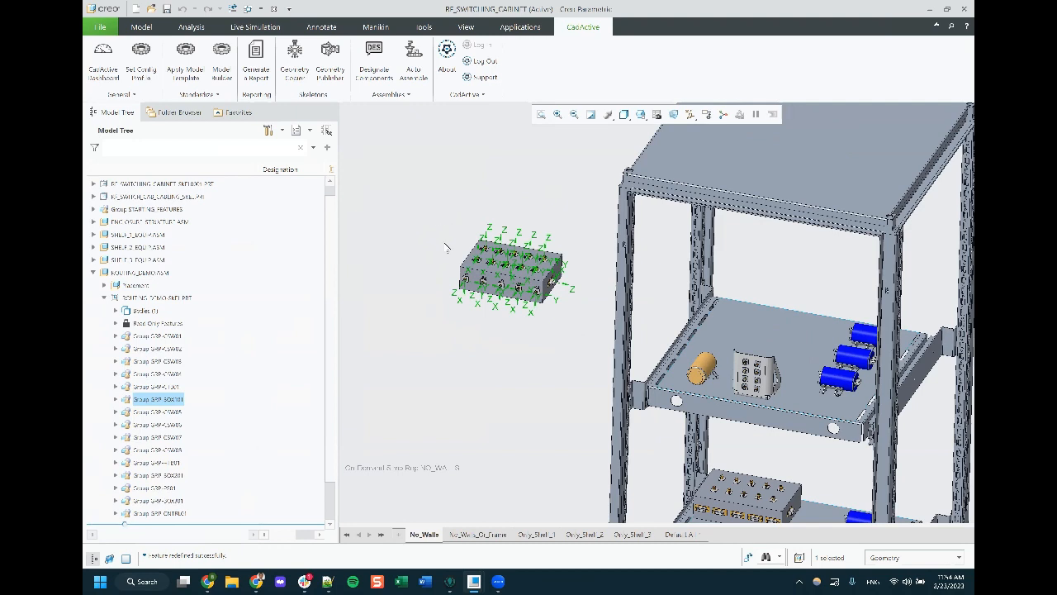
{"action": "left_click", "coordinate": [413, 180]}
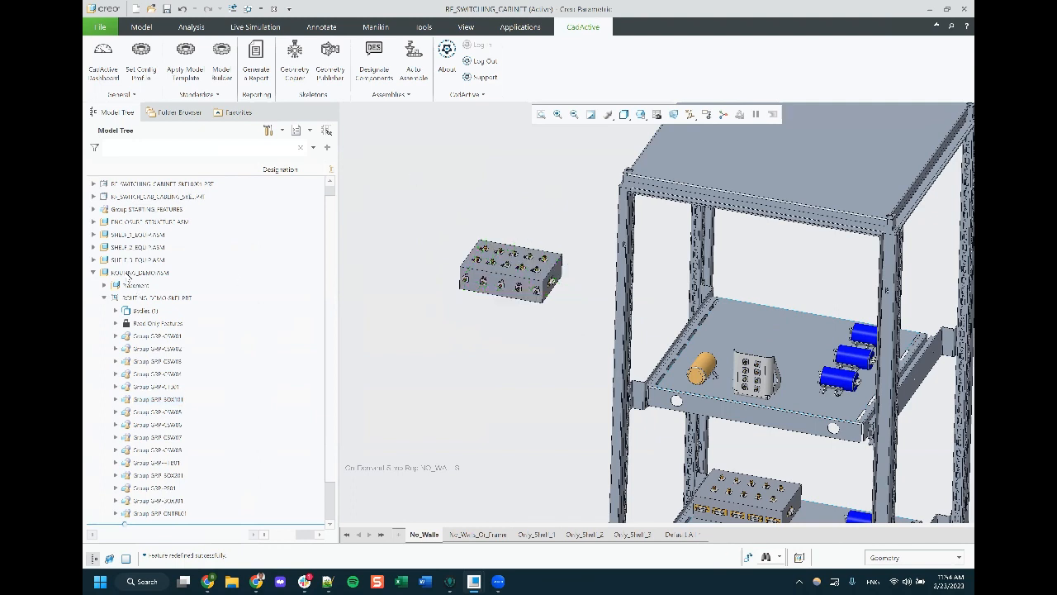
{"action": "left_click", "coordinate": [129, 273]}
{"action": "left_click", "coordinate": [151, 233]}
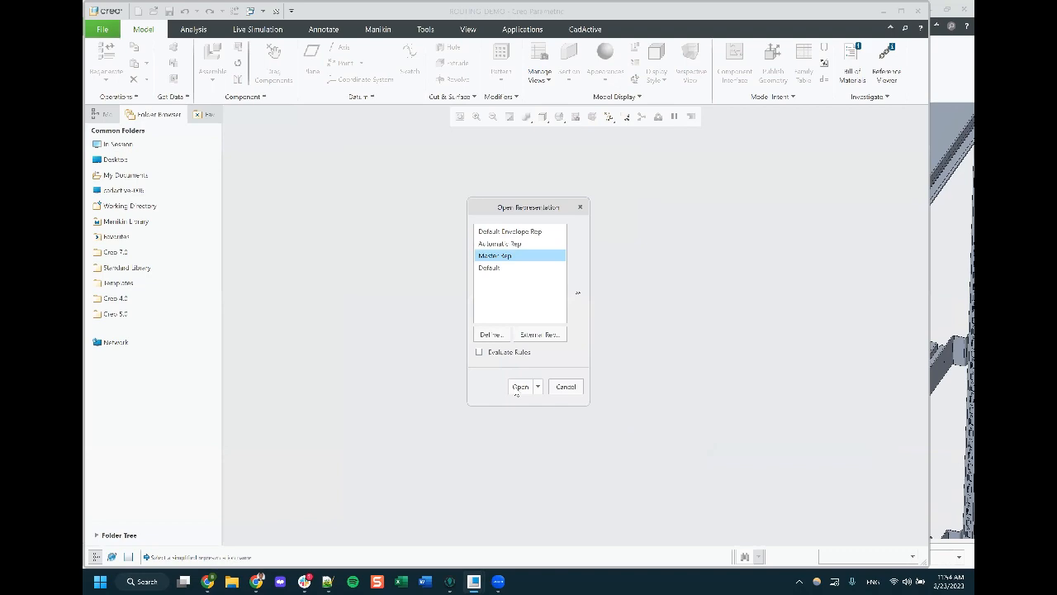
{"action": "left_click", "coordinate": [512, 385]}
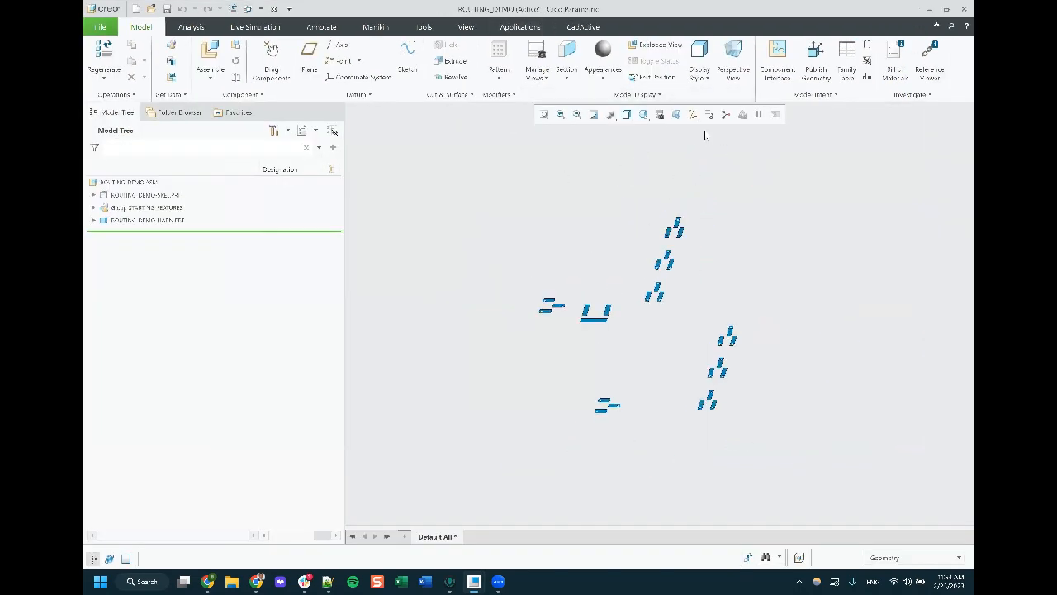
Display the coordinate systems in ROUTING_DEMO temporarily to inspect the copied geometry, and hide them again
{"action": "left_click", "coordinate": [693, 113]}
{"action": "left_click", "coordinate": [666, 172]}
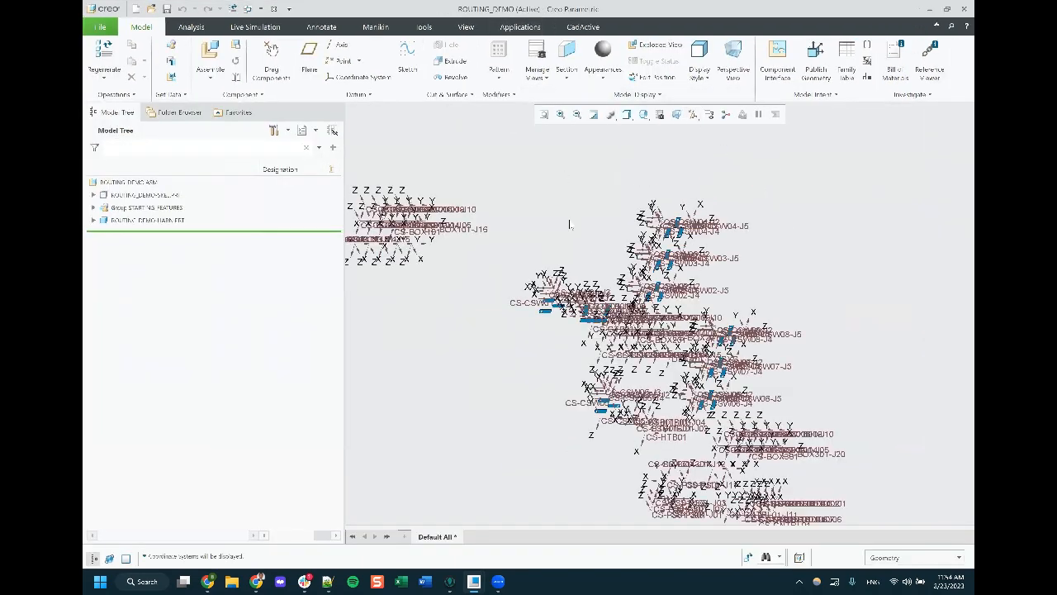
{"action": "mouse_move", "coordinate": [569, 224]}
{"action": "middle_mouse_down"}
{"action": "mouse_move", "coordinate": [712, 236]}
{"action": "mouse_move", "coordinate": [709, 264]}
{"action": "middle_mouse_up"}
{"action": "left_click", "coordinate": [693, 114]}
{"action": "left_click", "coordinate": [664, 173]}
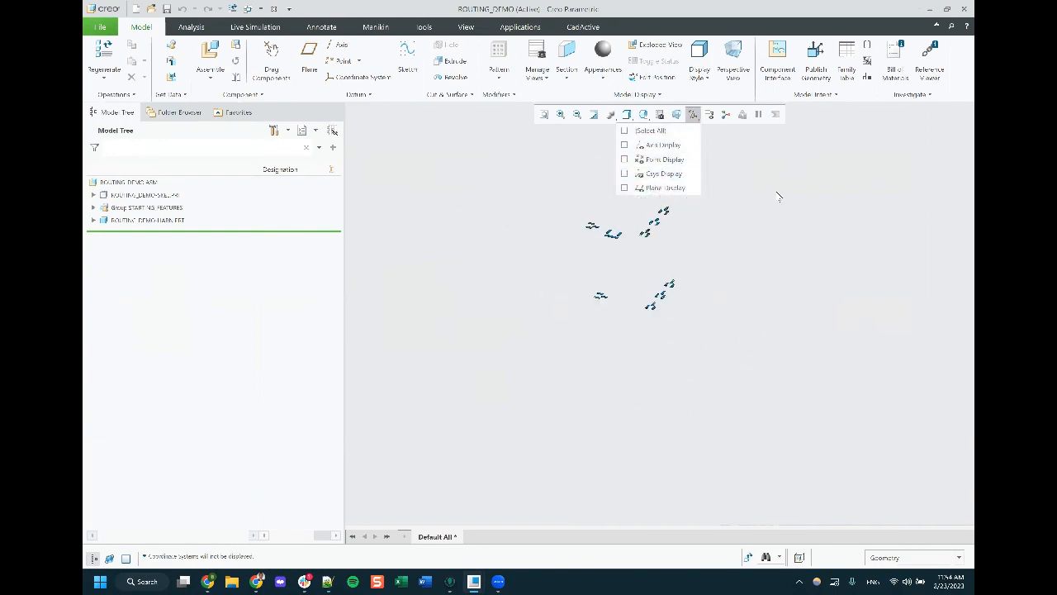
{"action": "left_click", "coordinate": [777, 197]}
{"action": "scroll", "coordinate": [725, 434], "scroll_direction": "up", "scroll_amount": 1}
{"action": "scroll", "coordinate": [618, 265], "scroll_direction": "down", "scroll_amount": 2}
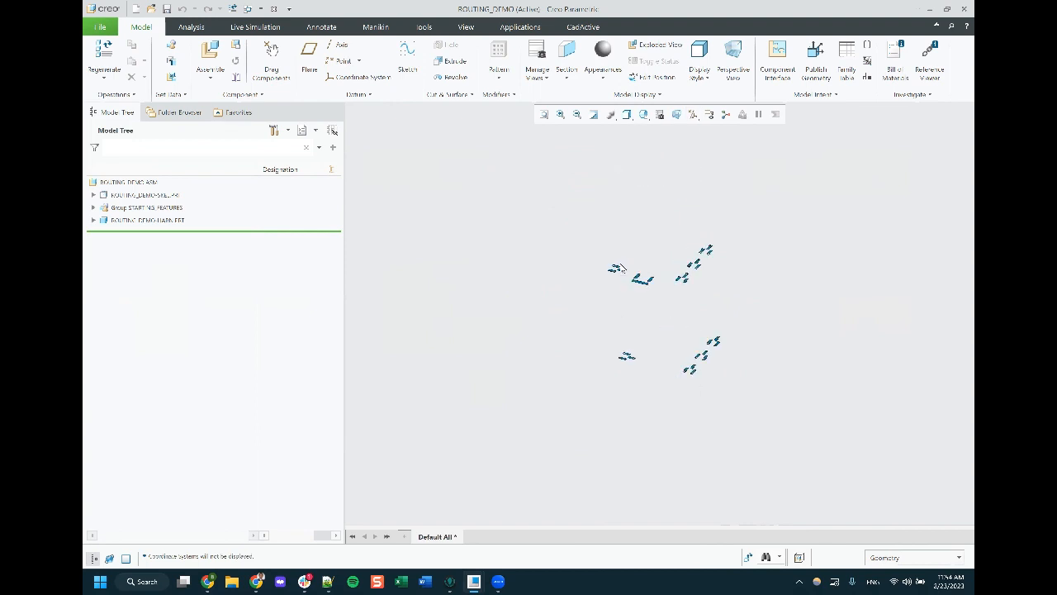
{"action": "scroll", "coordinate": [620, 262], "scroll_direction": "down", "scroll_amount": 2}
{"action": "scroll", "coordinate": [627, 247], "scroll_direction": "up", "scroll_amount": 1}
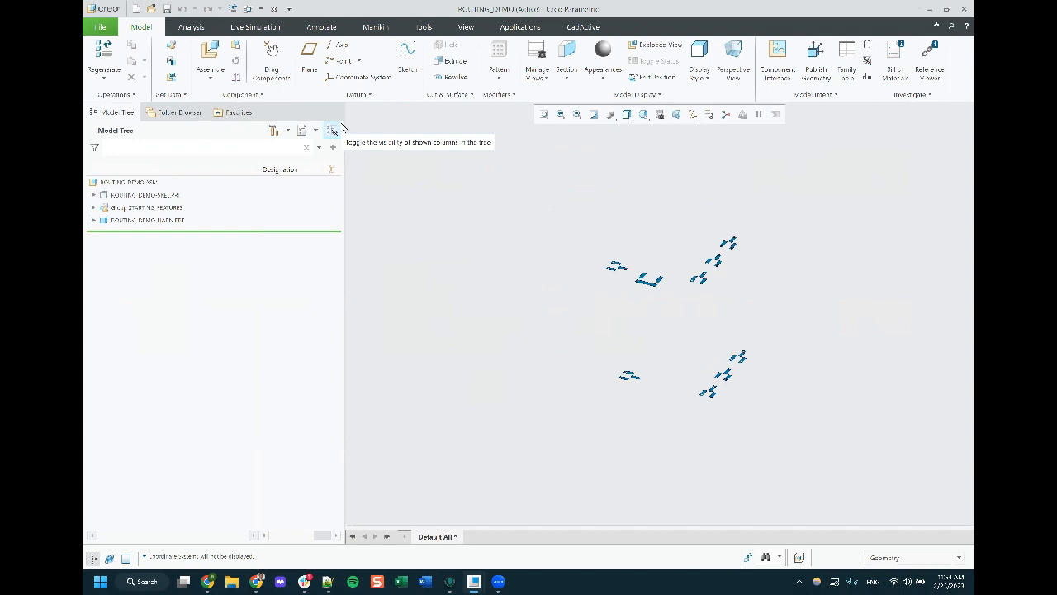
Start AutoAssemble for ROUTING_DEMO and load rf_cabinet_connectors.nwf from the Cabling RF_switch_cabinet folder as the input file
{"action": "left_click", "coordinate": [587, 27]}
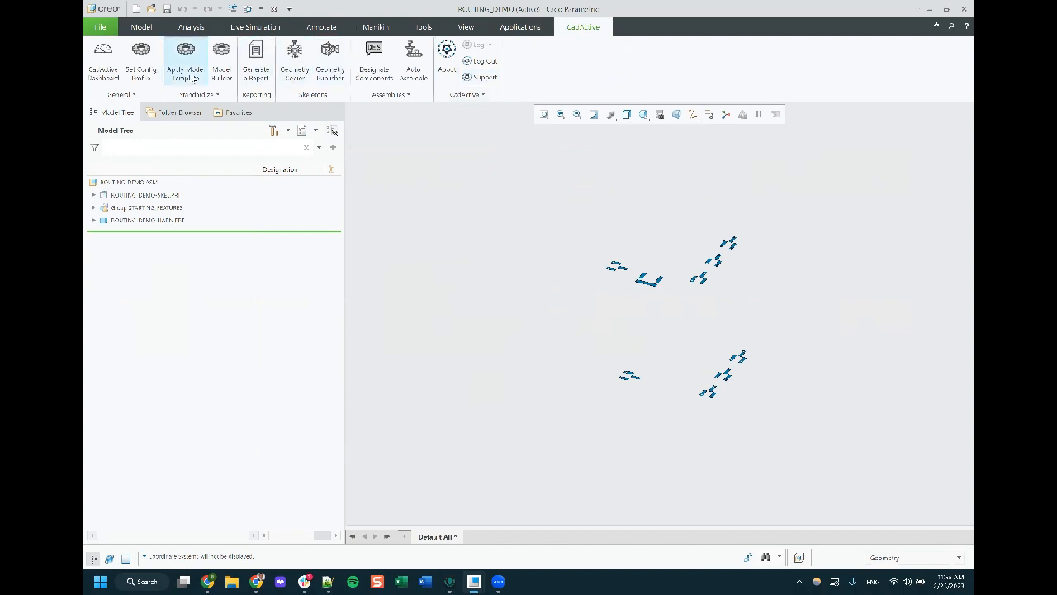
{"action": "left_click", "coordinate": [413, 64]}
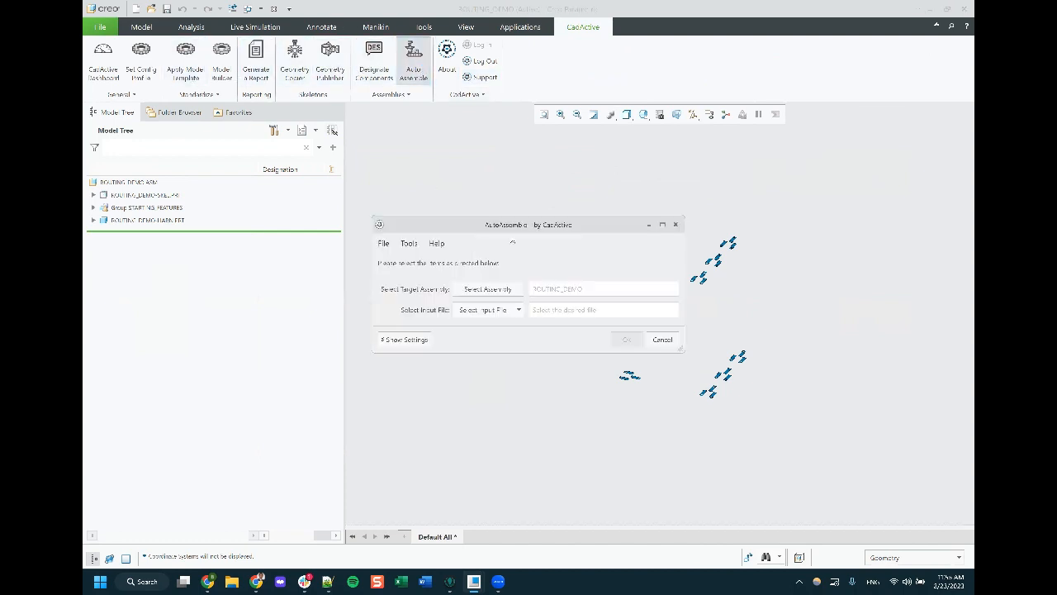
{"action": "left_click_drag", "start_coordinate": [533, 227], "coordinate": [320, 146]}
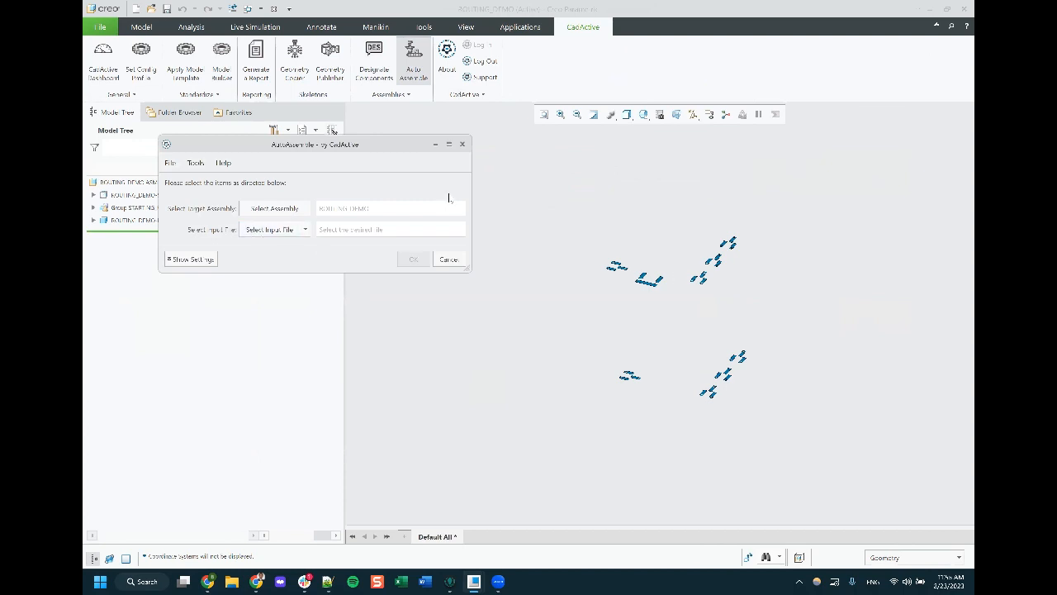
{"action": "left_click", "coordinate": [259, 228]}
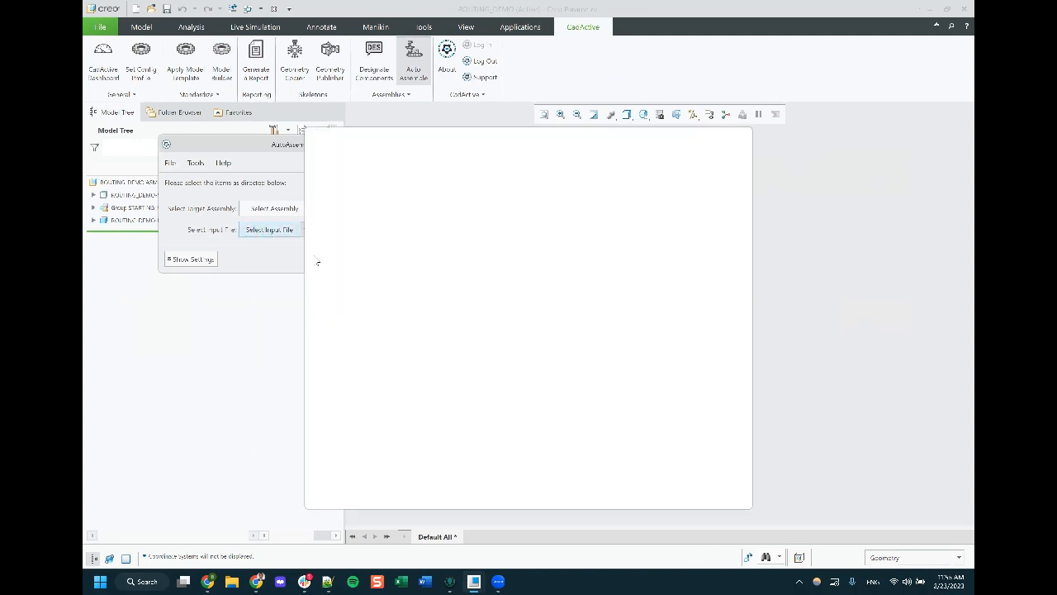
{"action": "left_click", "coordinate": [359, 279]}
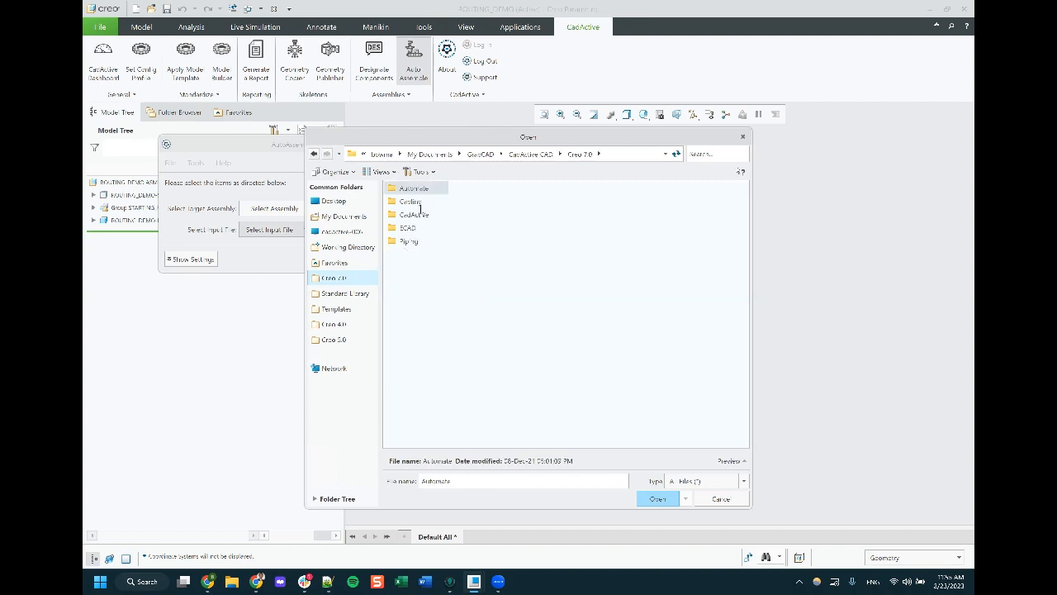
{"action": "double_click", "coordinate": [419, 204]}
{"action": "double_click", "coordinate": [435, 190]}
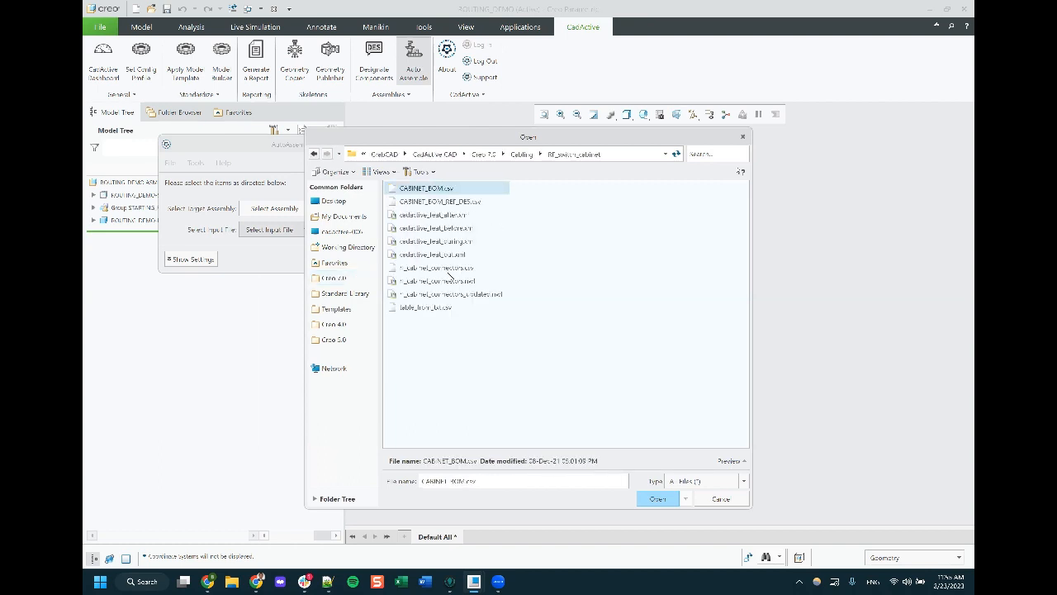
{"action": "double_click", "coordinate": [417, 281]}
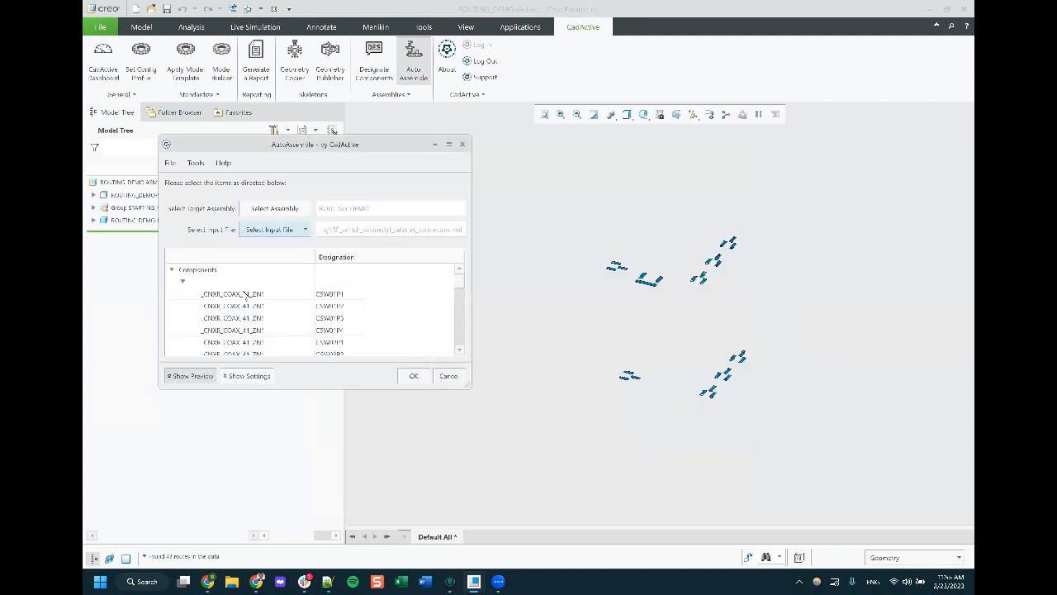
Review the previewed connectors and their designations, and auto-assemble them into ROUTING_DEMO
{"action": "scroll", "coordinate": [245, 303], "scroll_direction": "down", "scroll_amount": 10}
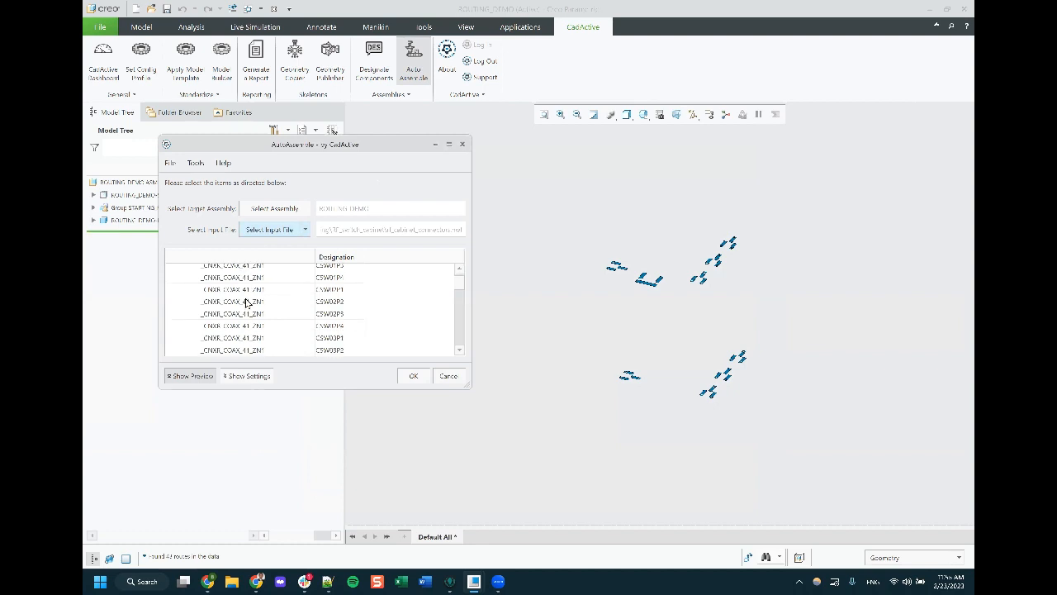
{"action": "scroll", "coordinate": [245, 310], "scroll_direction": "down", "scroll_amount": 2}
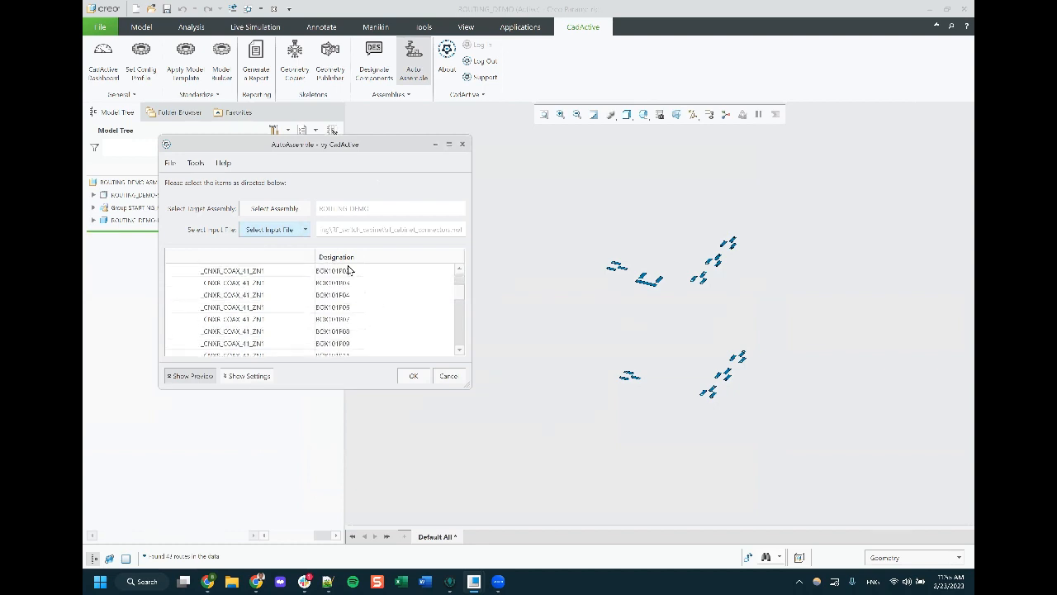
{"action": "scroll", "coordinate": [290, 314], "scroll_direction": "up", "scroll_amount": 12}
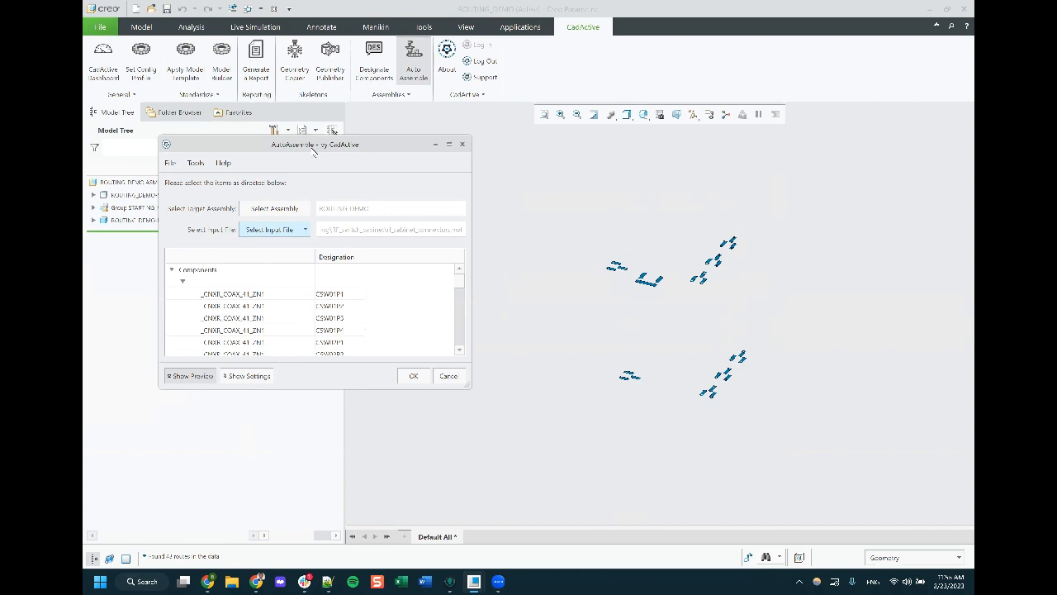
{"action": "left_click_drag", "start_coordinate": [312, 148], "coordinate": [317, 55]}
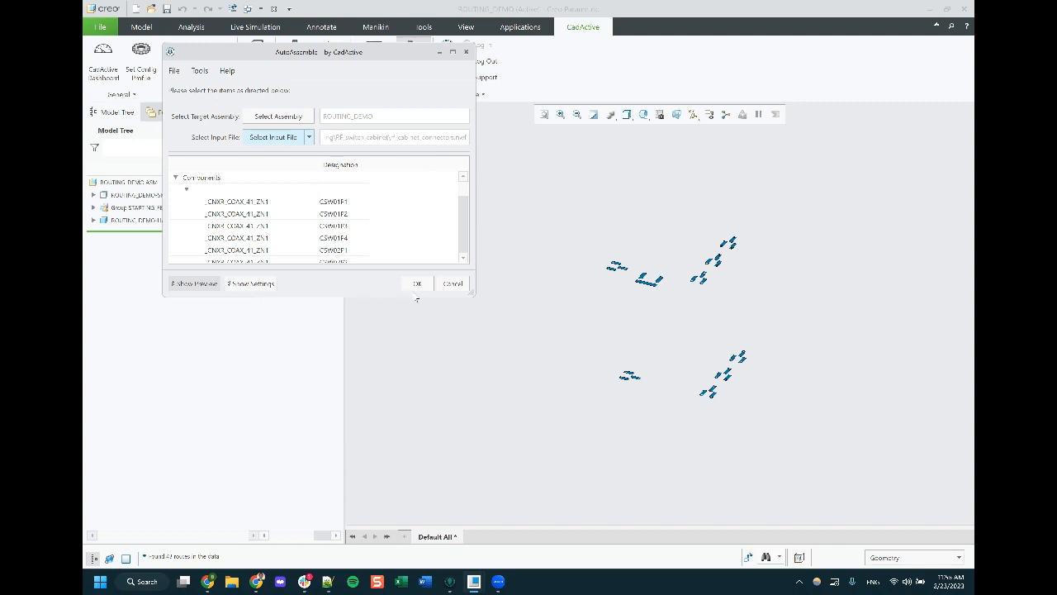
{"action": "left_click", "coordinate": [417, 283]}
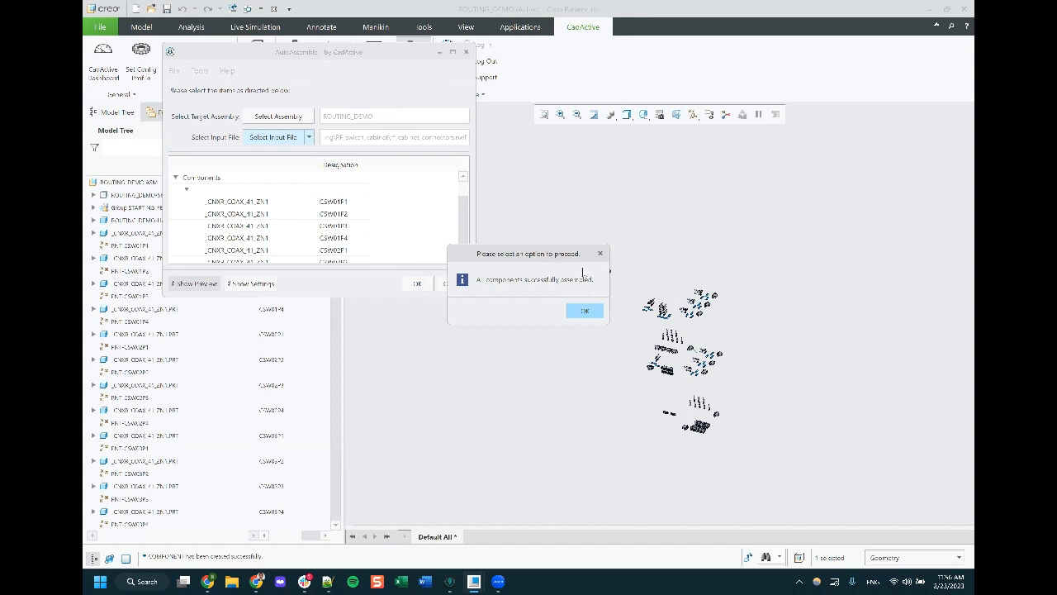
{"action": "left_click", "coordinate": [593, 311]}
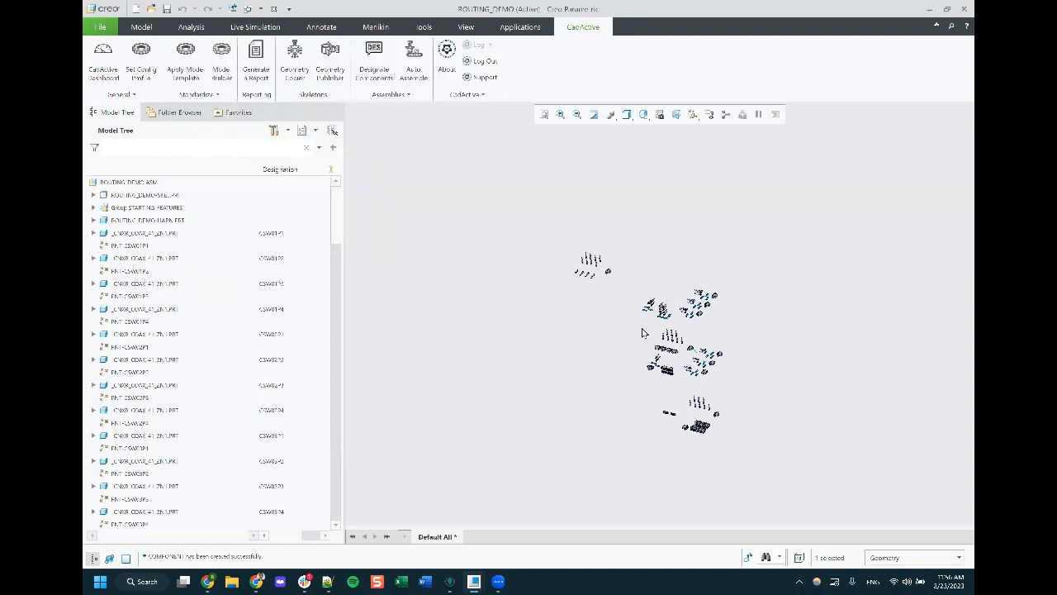
Examine the assembled connectors in ROUTING_DEMO and highlight the point feature PNT-CSW01P1 belonging to the first coax connector
{"action": "scroll", "coordinate": [738, 247], "scroll_direction": "up", "scroll_amount": 2}
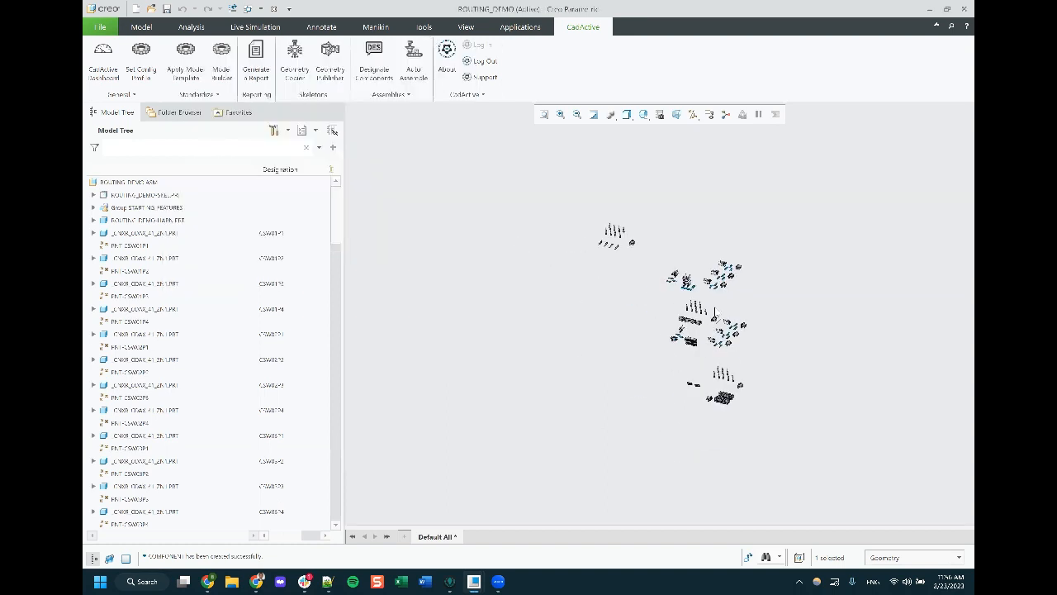
{"action": "scroll", "coordinate": [715, 309], "scroll_direction": "down", "scroll_amount": 3}
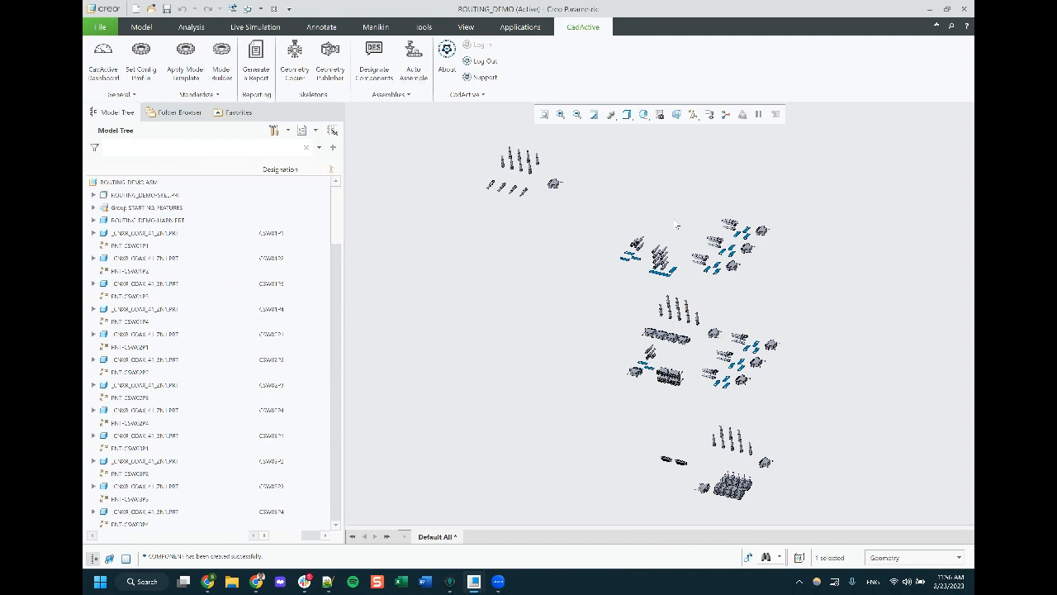
{"action": "left_click", "coordinate": [754, 297]}
{"action": "mouse_move", "coordinate": [672, 238]}
{"action": "middle_mouse_down"}
{"action": "mouse_move", "coordinate": [673, 225]}
{"action": "mouse_move", "coordinate": [670, 280]}
{"action": "middle_mouse_up"}
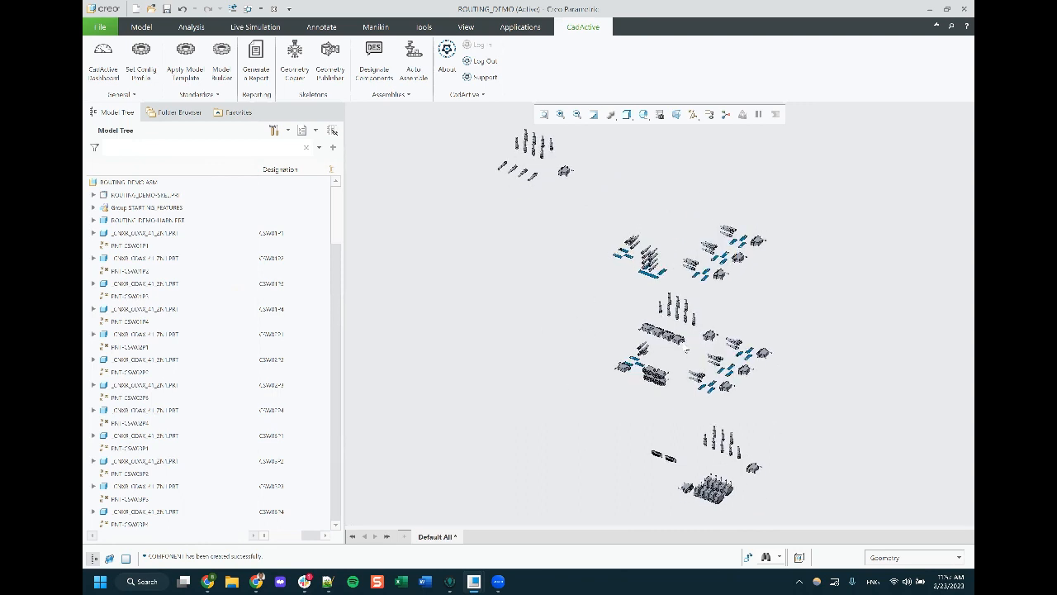
{"action": "scroll", "coordinate": [682, 328], "scroll_direction": "up", "scroll_amount": 5}
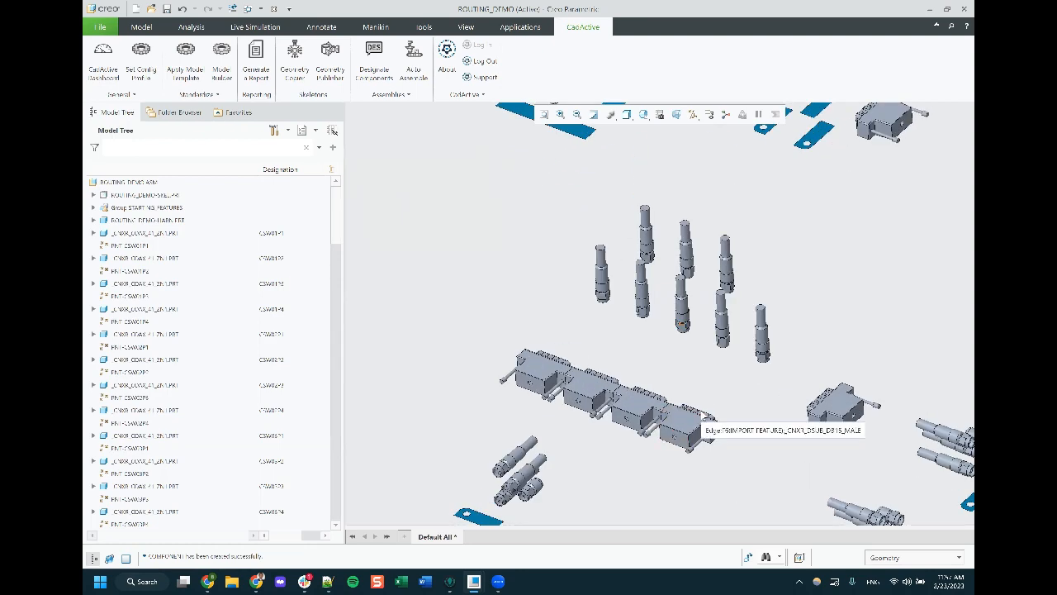
{"action": "scroll", "coordinate": [703, 426], "scroll_direction": "down", "scroll_amount": 4}
{"action": "left_click", "coordinate": [115, 248]}
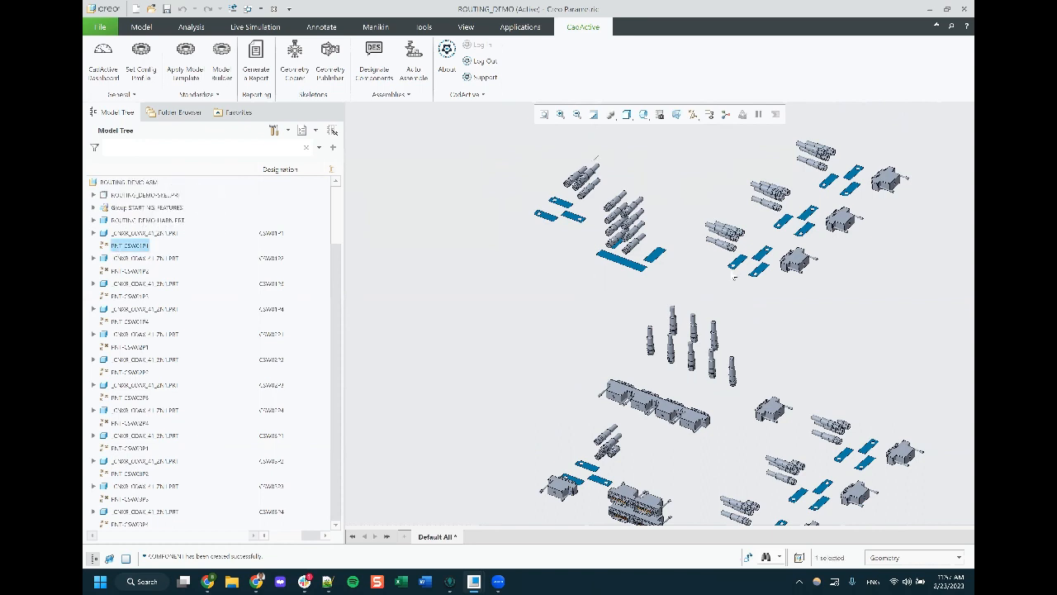
{"action": "scroll", "coordinate": [642, 317], "scroll_direction": "down", "scroll_amount": 3}
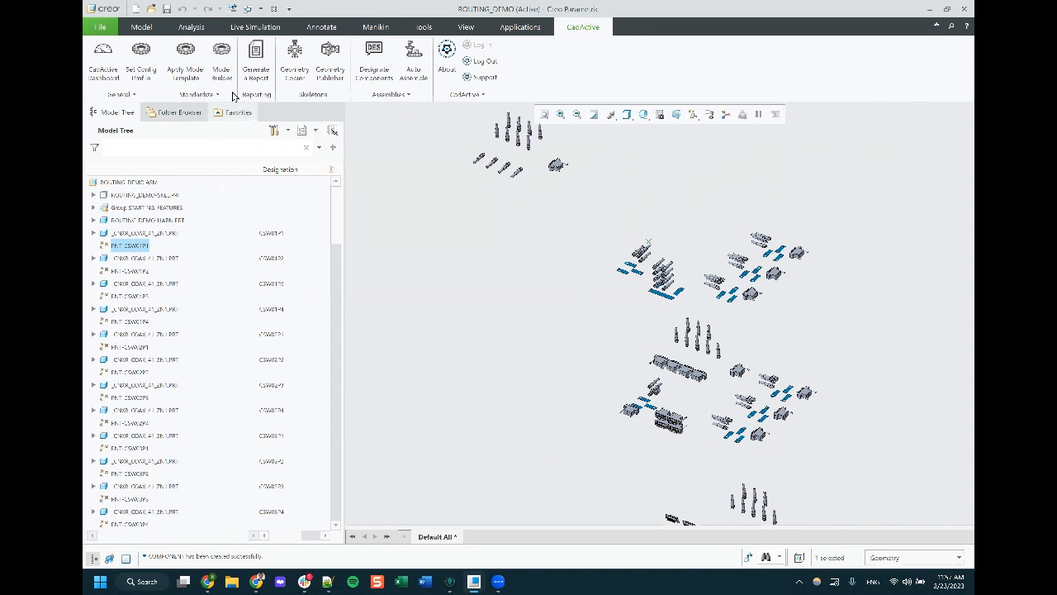
Switch to the RF_SWITCHING_CABINET window and examine the connectors mated to the equipment on the shelves
{"action": "left_click", "coordinate": [248, 8]}
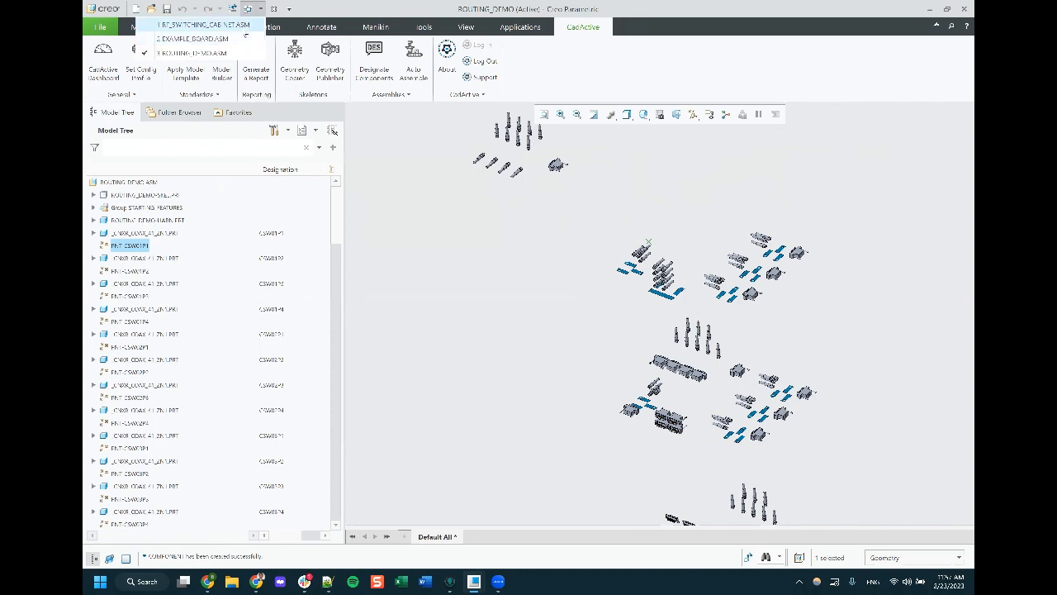
{"action": "left_click", "coordinate": [219, 25]}
{"action": "scroll", "coordinate": [509, 186], "scroll_direction": "up", "scroll_amount": 3}
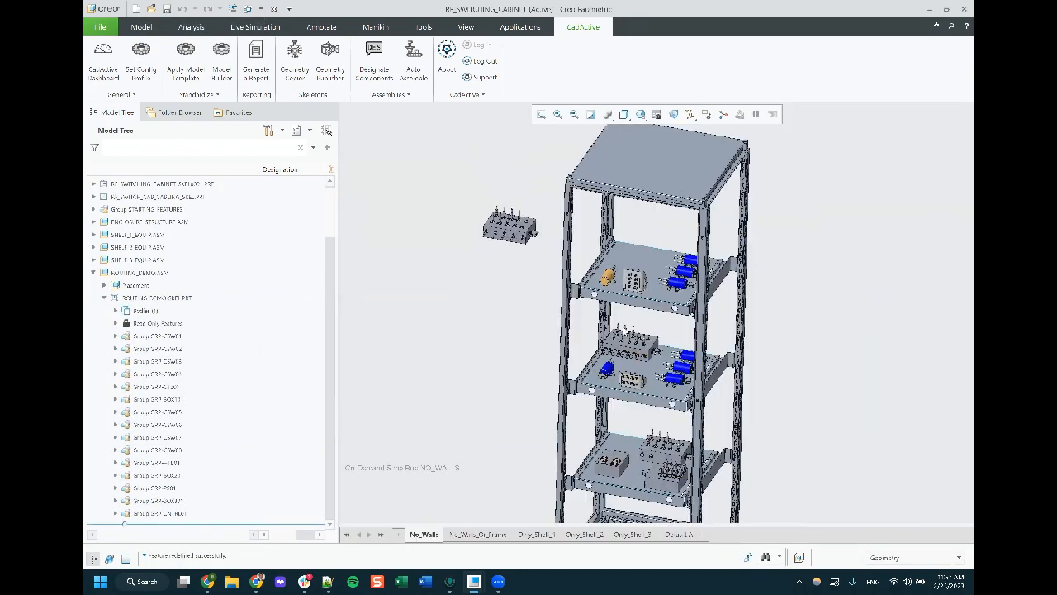
{"action": "scroll", "coordinate": [625, 327], "scroll_direction": "down", "scroll_amount": 3}
{"action": "middle_click_drag", "start_coordinate": [621, 301], "coordinate": [640, 372]}
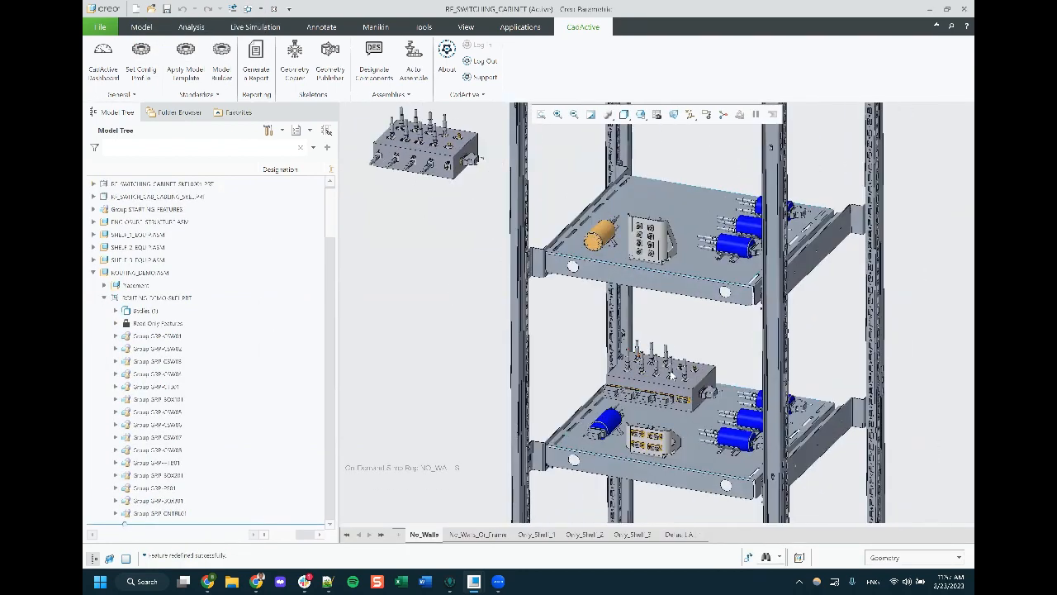
{"action": "scroll", "coordinate": [662, 377], "scroll_direction": "down", "scroll_amount": 5}
{"action": "scroll", "coordinate": [569, 255], "scroll_direction": "up", "scroll_amount": 5}
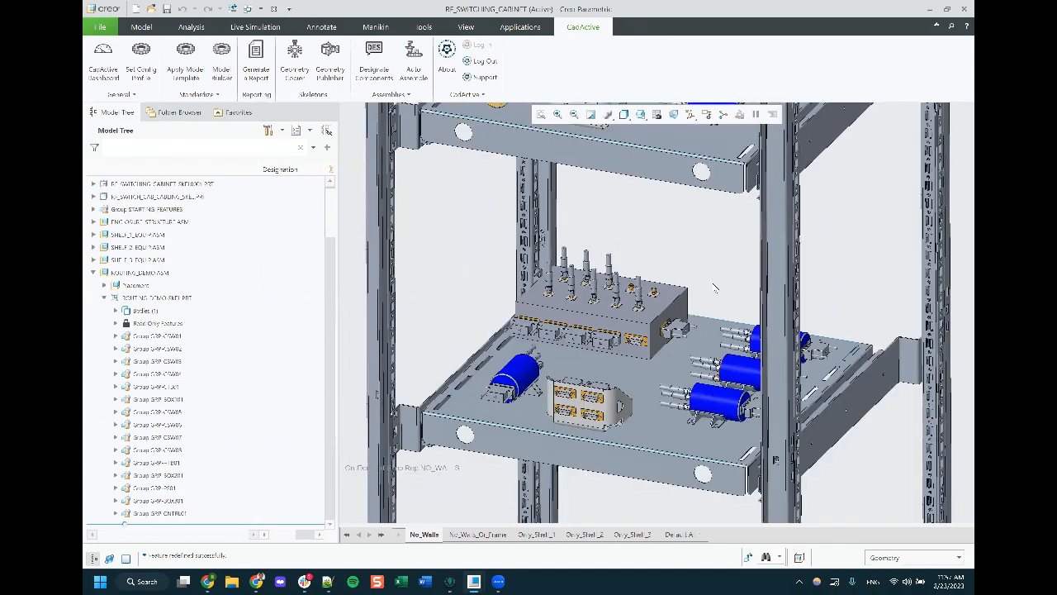
Inspect the connectors on the relocated box outside the cabinet, and compare its position with the whole cabinet
{"action": "scroll", "coordinate": [761, 312], "scroll_direction": "up", "scroll_amount": 5}
{"action": "scroll", "coordinate": [564, 203], "scroll_direction": "down", "scroll_amount": 2}
{"action": "scroll", "coordinate": [590, 267], "scroll_direction": "down", "scroll_amount": 3}
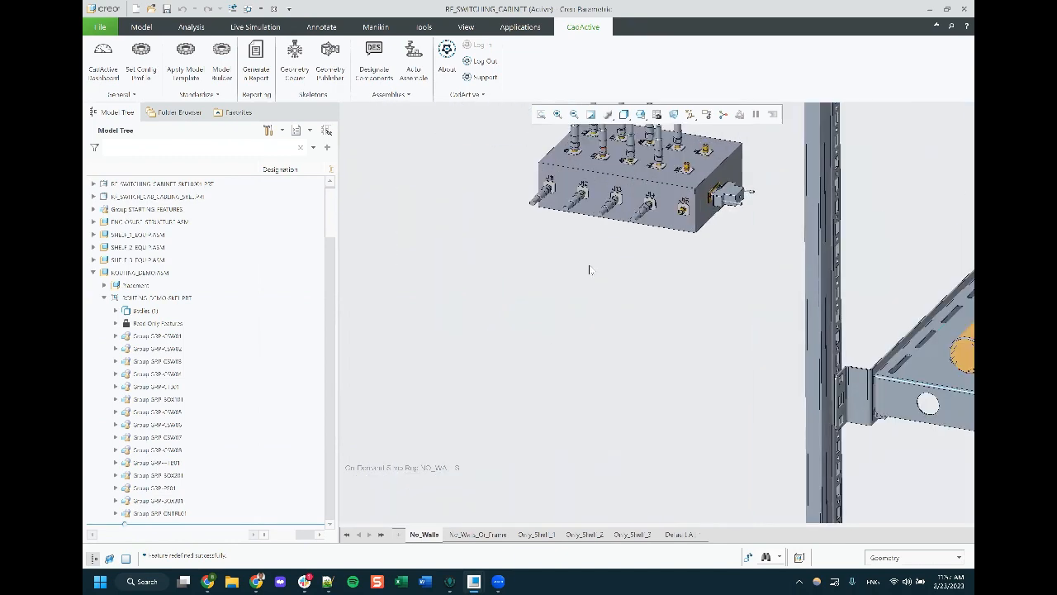
{"action": "scroll", "coordinate": [624, 299], "scroll_direction": "up", "scroll_amount": 2}
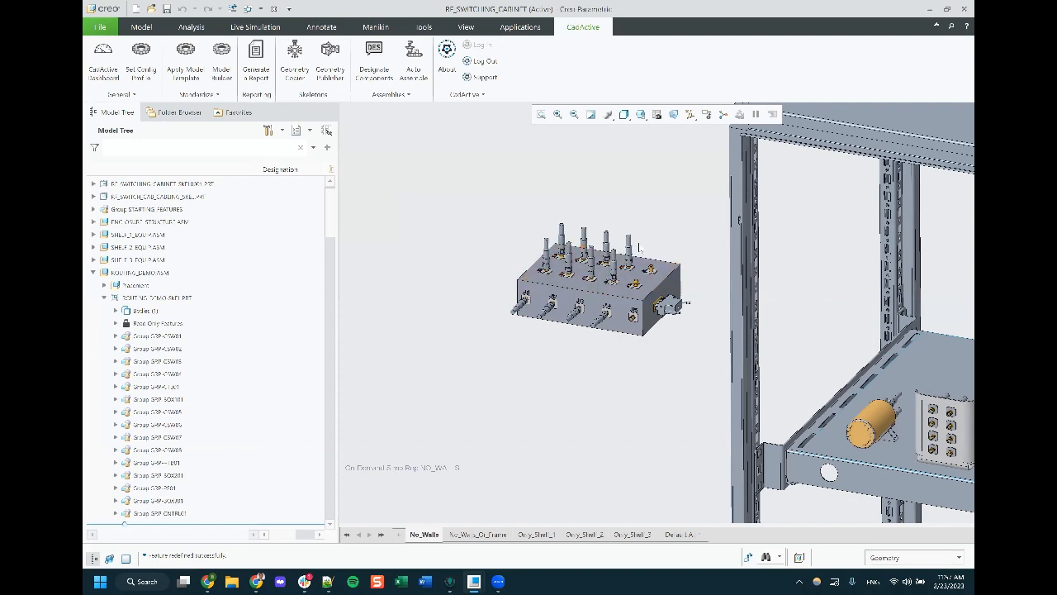
{"action": "scroll", "coordinate": [439, 175], "scroll_direction": "down", "scroll_amount": 4}
{"action": "scroll", "coordinate": [440, 176], "scroll_direction": "down", "scroll_amount": 3}
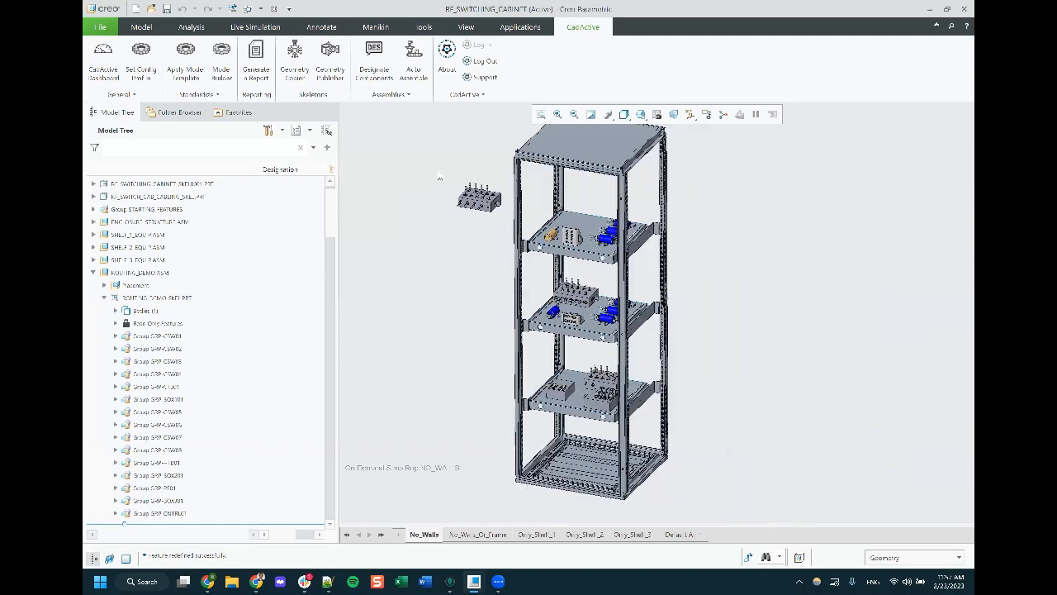
{"action": "scroll", "coordinate": [693, 497], "scroll_direction": "down", "scroll_amount": 1}
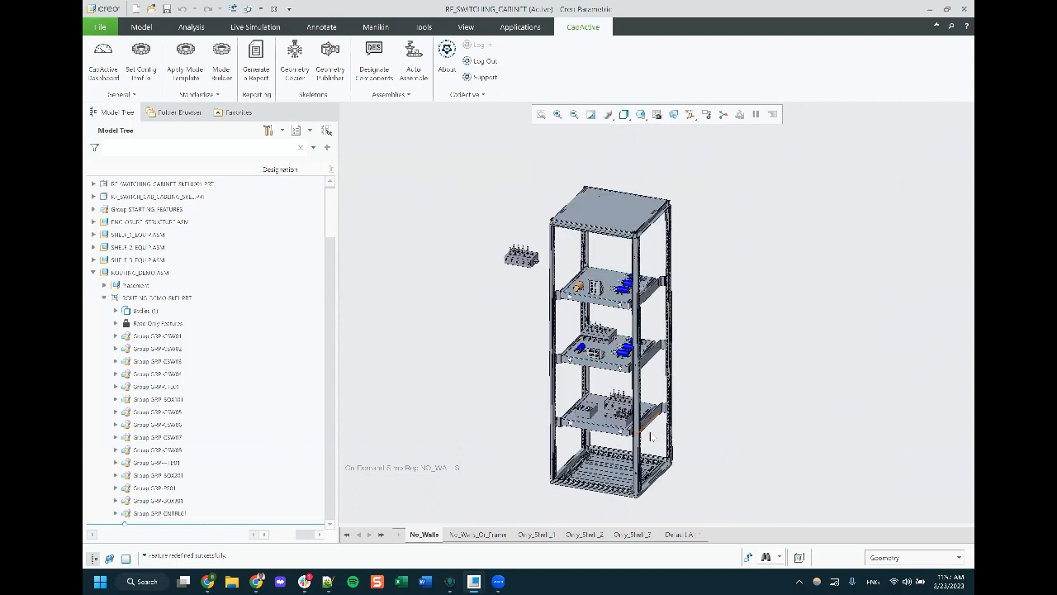
Redefine the placement of the box outside the cabinet, setting its first Distance constraint offset to 4.5 to return it to the upper shelf
{"action": "scroll", "coordinate": [650, 436], "scroll_direction": "up", "scroll_amount": 1}
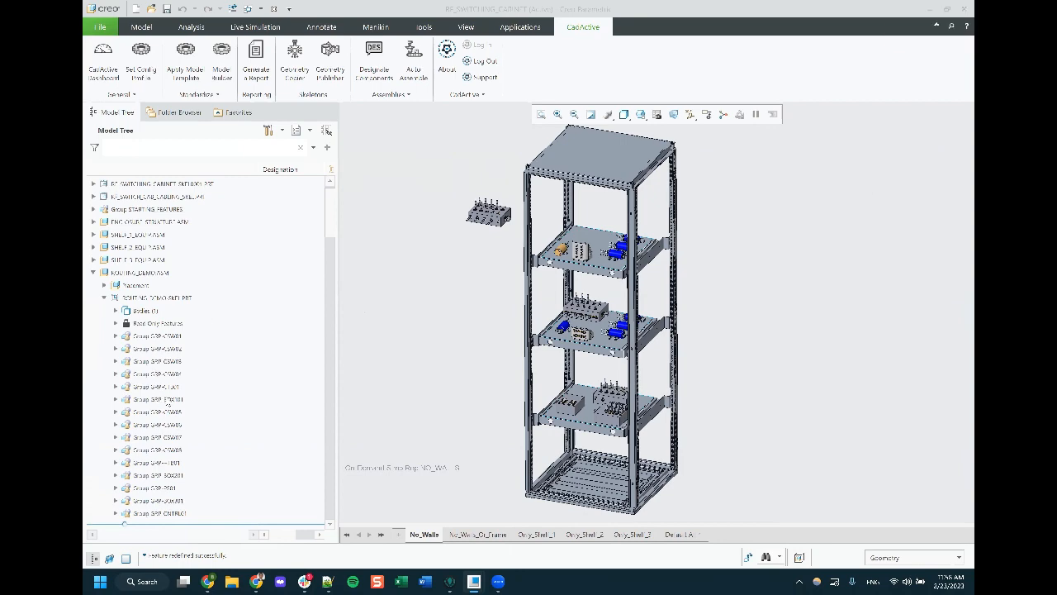
{"action": "left_click", "coordinate": [167, 399]}
{"action": "left_click", "coordinate": [469, 282]}
{"action": "scroll", "coordinate": [497, 190], "scroll_direction": "down", "scroll_amount": 8}
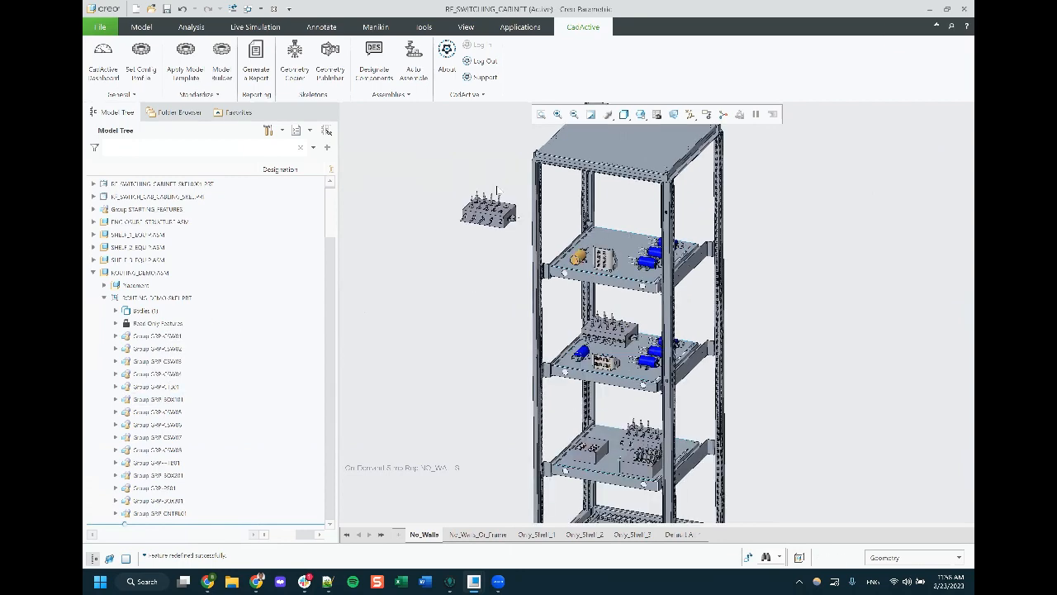
{"action": "left_click", "coordinate": [497, 189]}
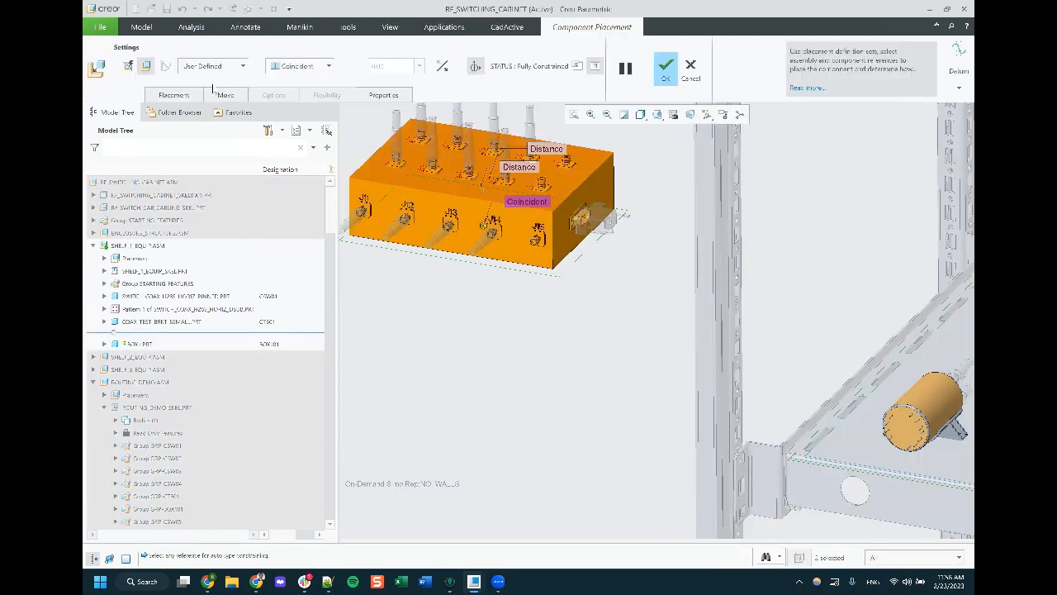
{"action": "left_click", "coordinate": [180, 92]}
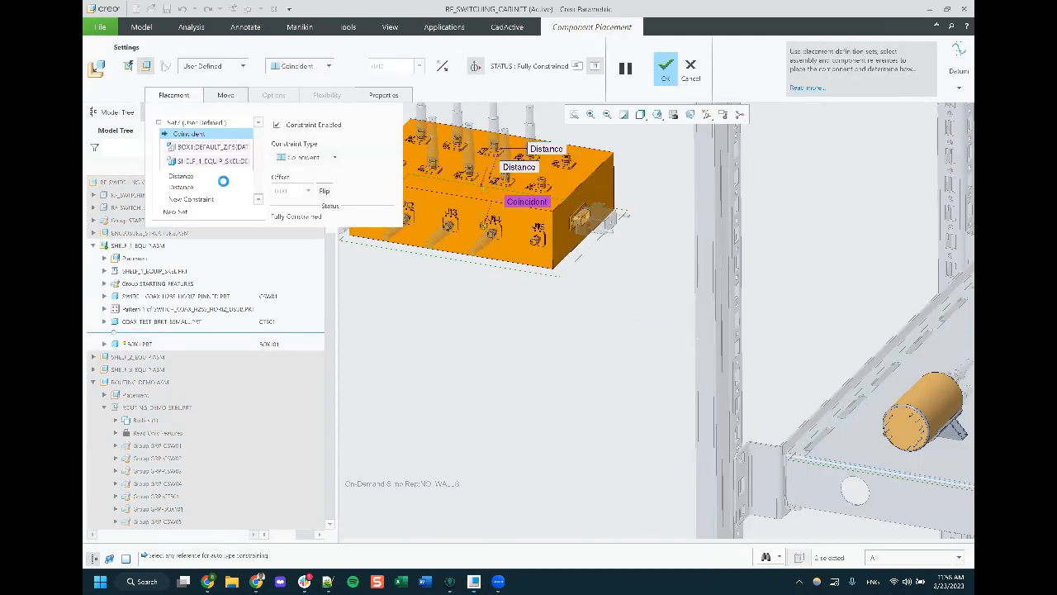
{"action": "left_click", "coordinate": [220, 176]}
{"action": "double_click", "coordinate": [291, 192]}
{"action": "type", "text": "4.5"}
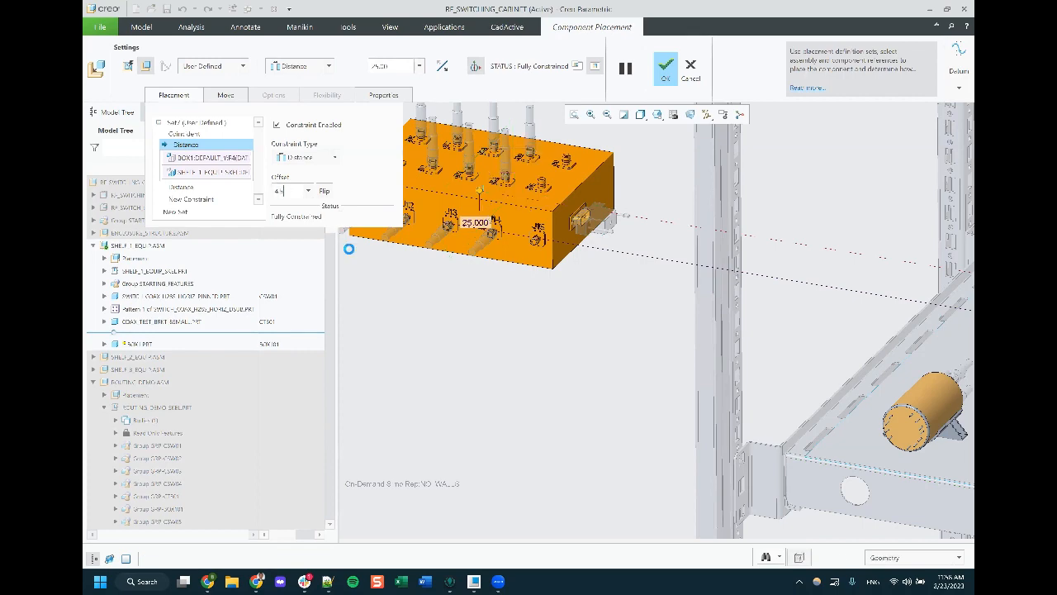
{"action": "key", "text": "Return"}
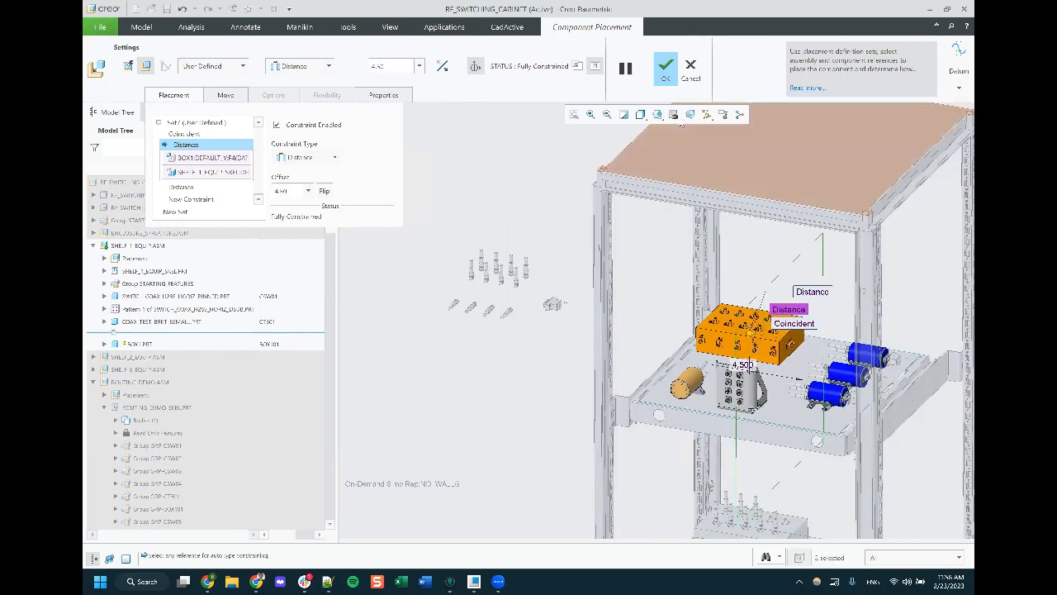
{"action": "left_click", "coordinate": [665, 68]}
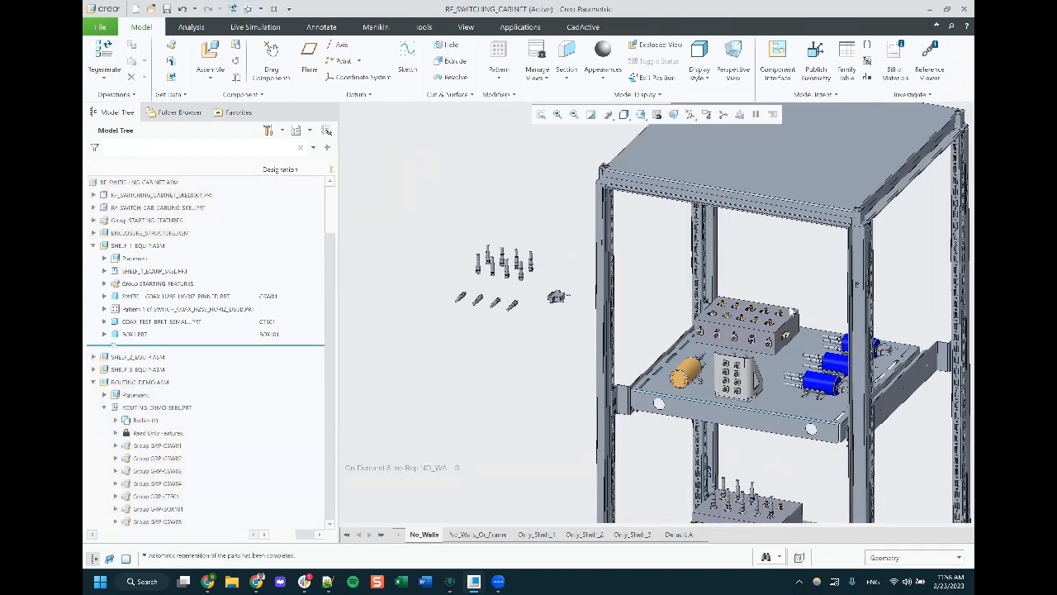
Expand the GRP-BOX101 group in the ROUTING_DEMO skeleton and highlight CS-BOX101 to examine its location relative to the connectors
{"action": "scroll", "coordinate": [159, 431], "scroll_direction": "down", "scroll_amount": 2}
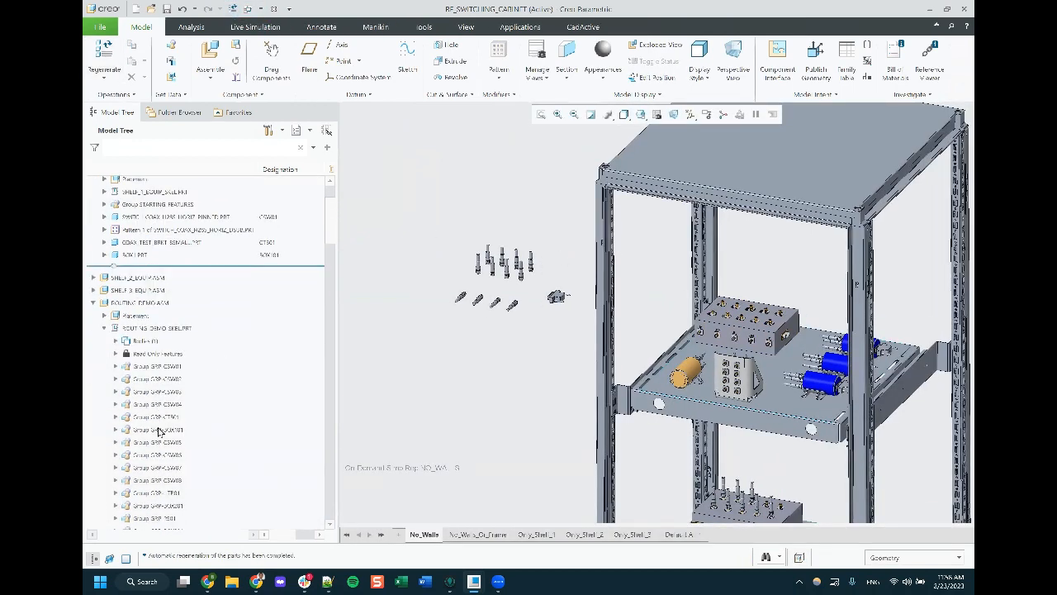
{"action": "left_click", "coordinate": [116, 430]}
{"action": "left_click", "coordinate": [160, 319]}
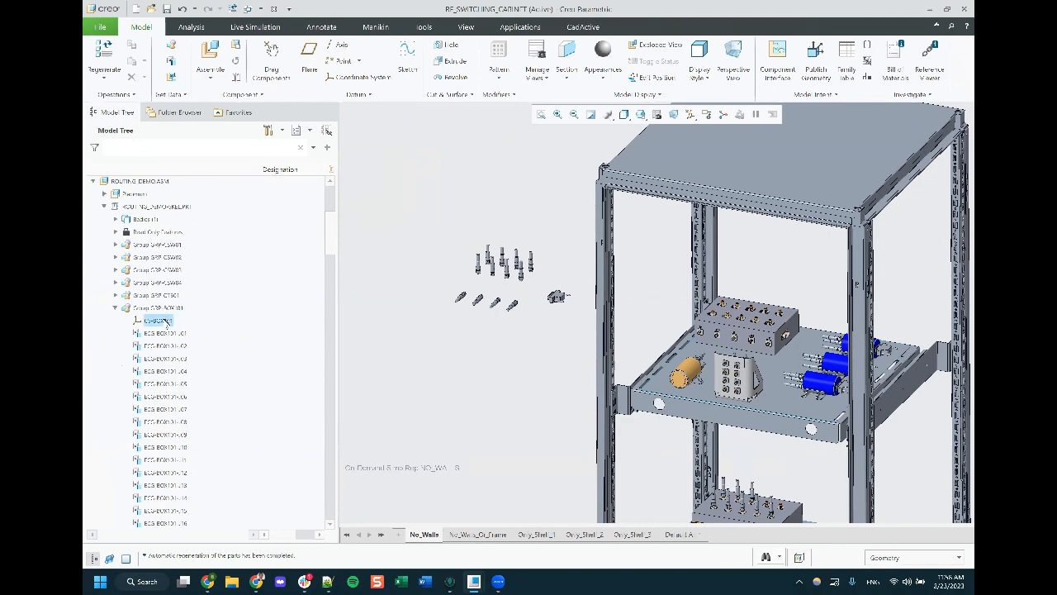
{"action": "scroll", "coordinate": [496, 307], "scroll_direction": "down", "scroll_amount": 3}
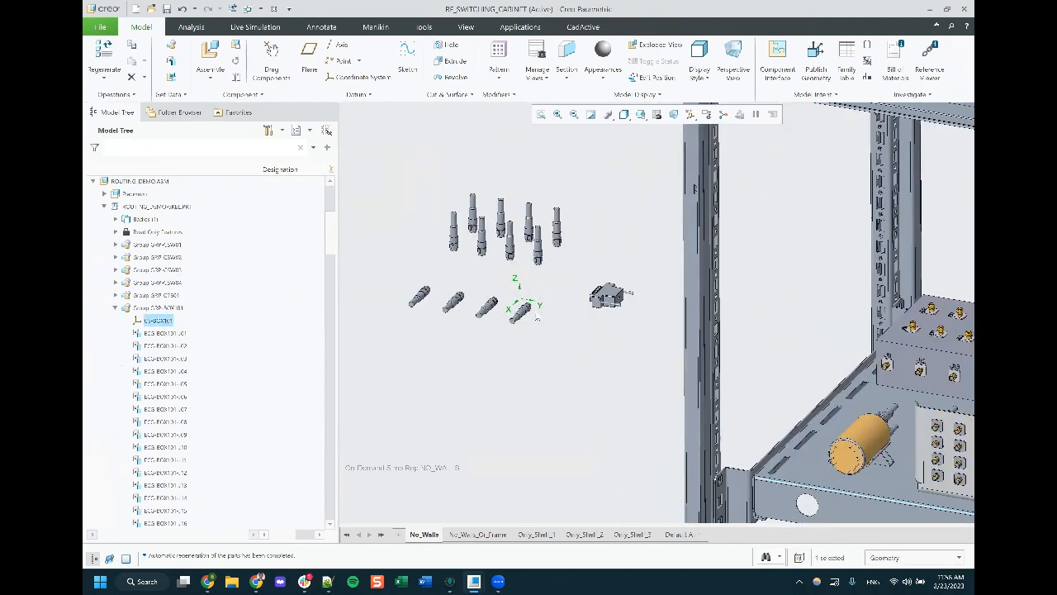
{"action": "scroll", "coordinate": [538, 313], "scroll_direction": "up", "scroll_amount": 2}
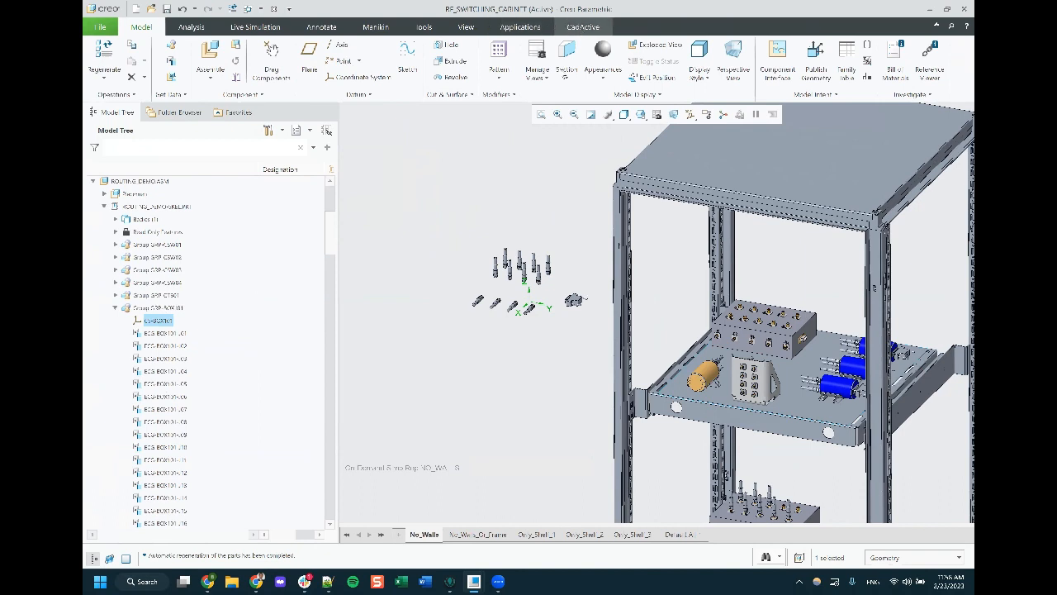
Start the Geometry Copier with RF_SWITCHING_CABINET as the equipment assembly and the ROUTING_DEMO skeleton as the target
{"action": "left_click", "coordinate": [582, 27]}
{"action": "left_click", "coordinate": [295, 62]}
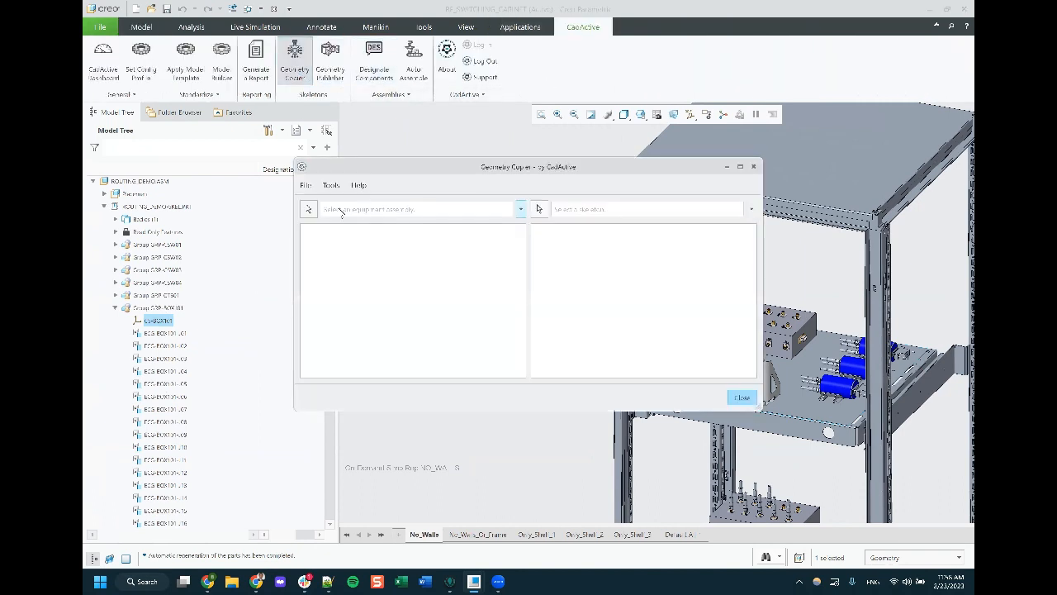
{"action": "left_click", "coordinate": [313, 209]}
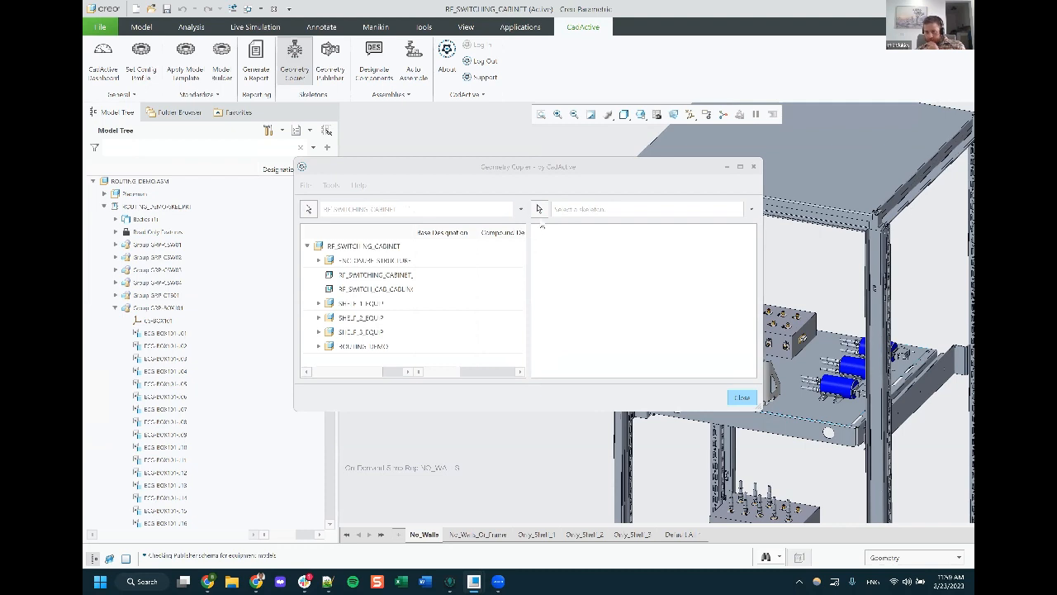
{"action": "left_click", "coordinate": [541, 212]}
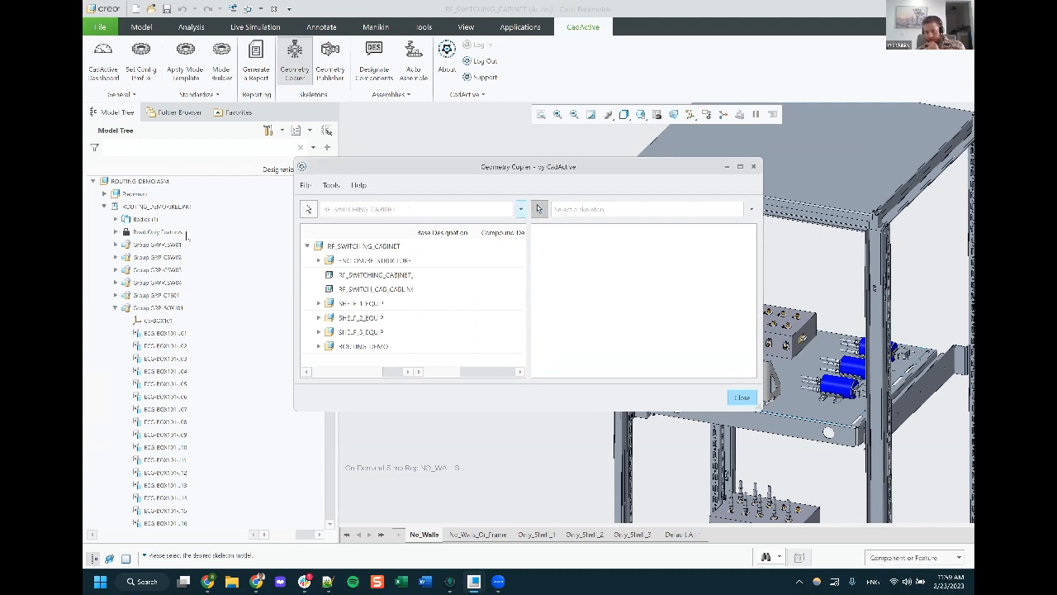
{"action": "left_click", "coordinate": [191, 207]}
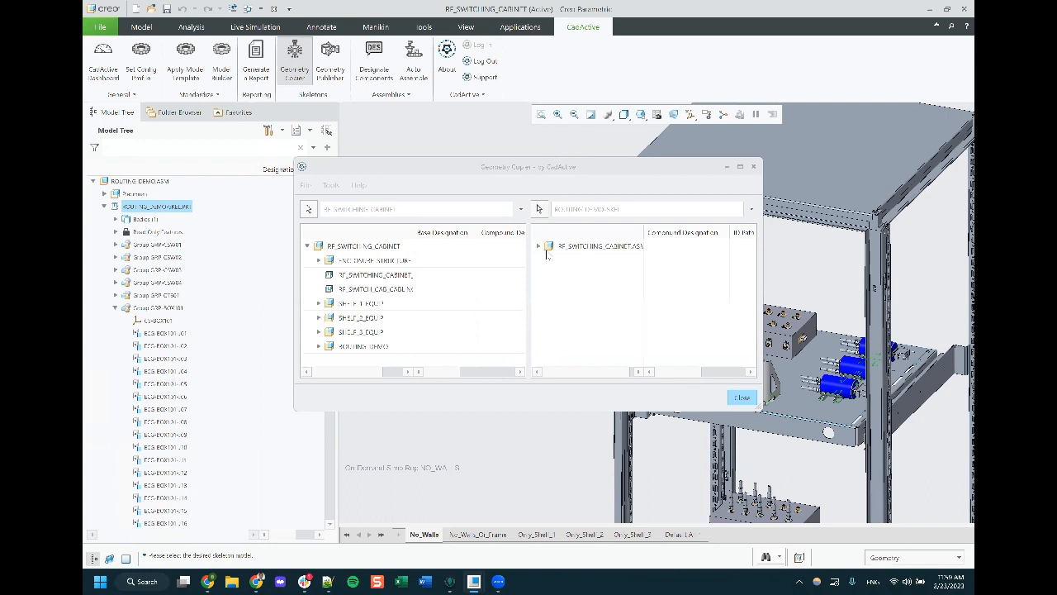
Update the copied geometry of BOX1, designation BOX101, in the skeleton and close the Geometry Copier
{"action": "left_click", "coordinate": [538, 246]}
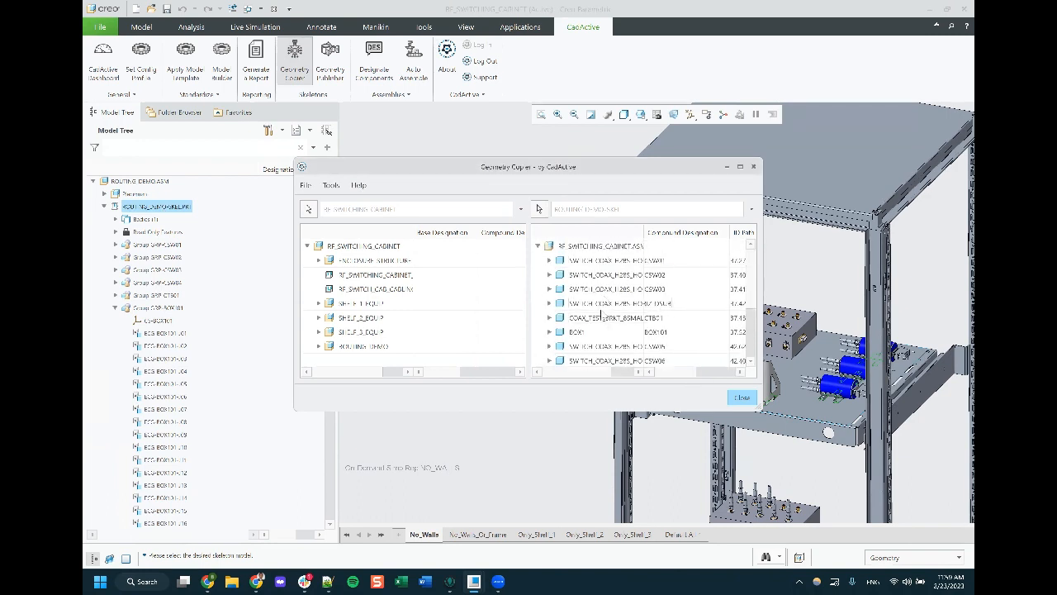
{"action": "right_click", "coordinate": [574, 332]}
{"action": "left_click", "coordinate": [553, 368]}
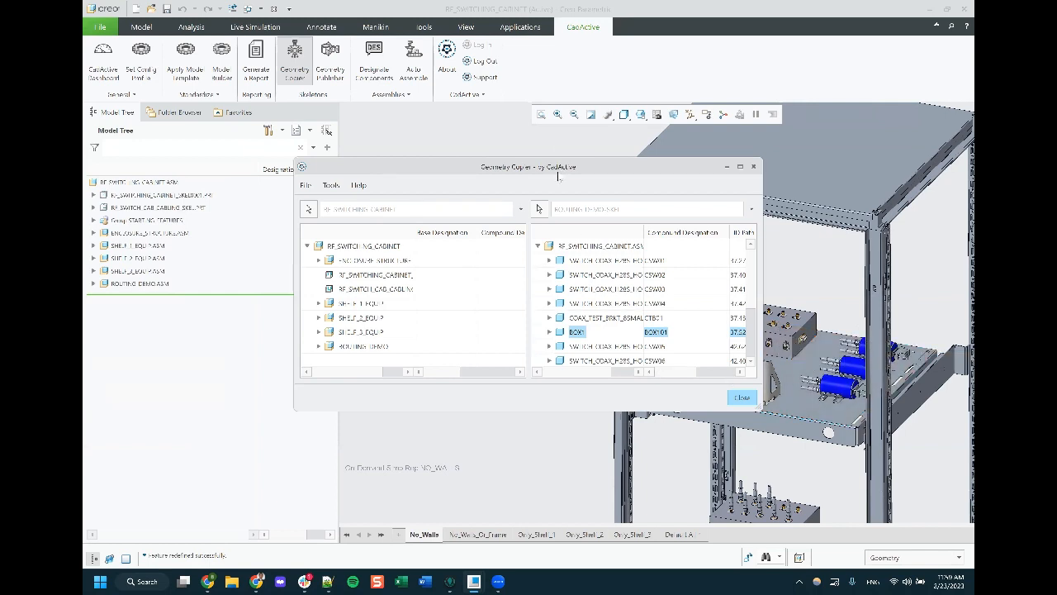
{"action": "left_click_drag", "start_coordinate": [441, 167], "coordinate": [323, 161]}
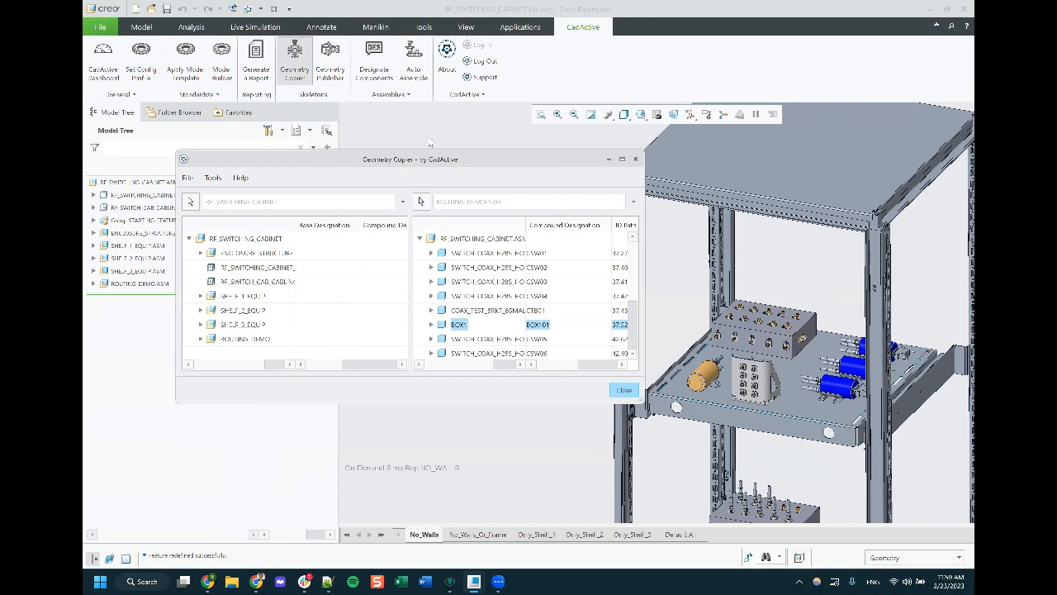
{"action": "left_click_drag", "start_coordinate": [493, 157], "coordinate": [412, 29]}
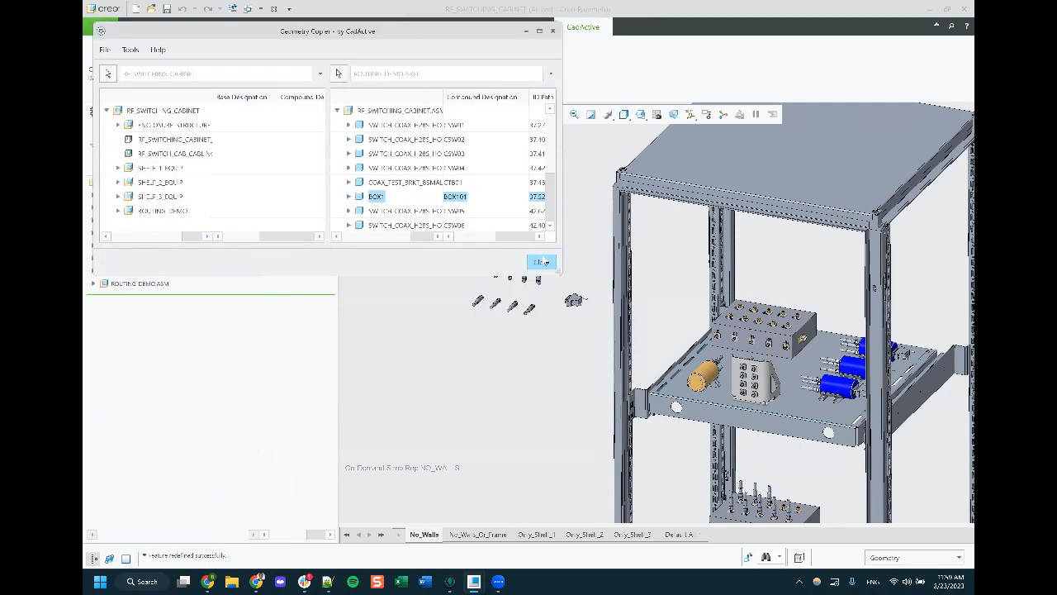
{"action": "left_click", "coordinate": [541, 262]}
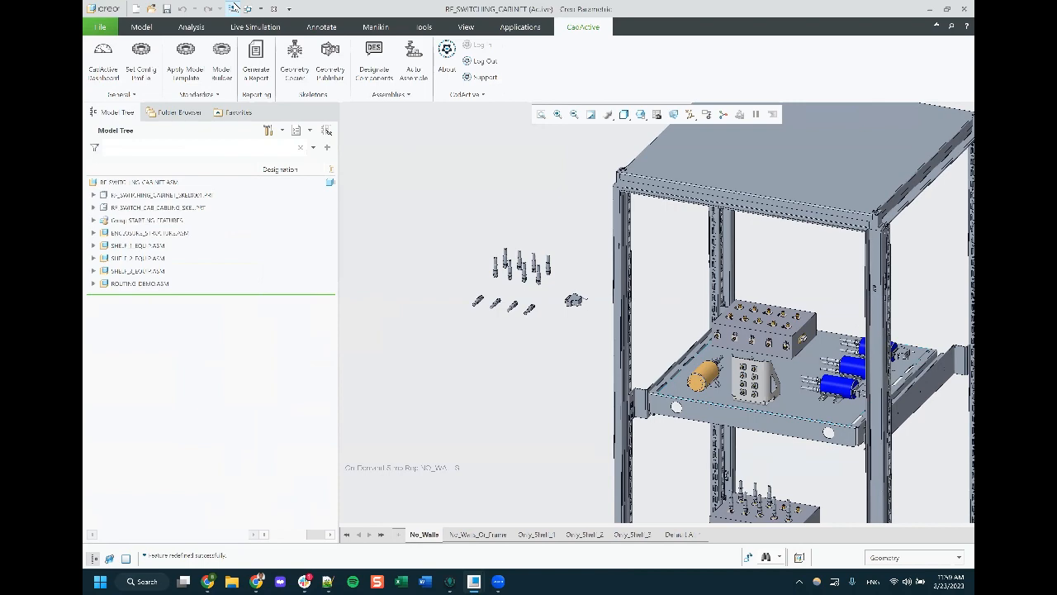
Regenerate the cabinet assembly and inspect the connectors on the upper shelf's box
{"action": "left_click", "coordinate": [234, 7]}
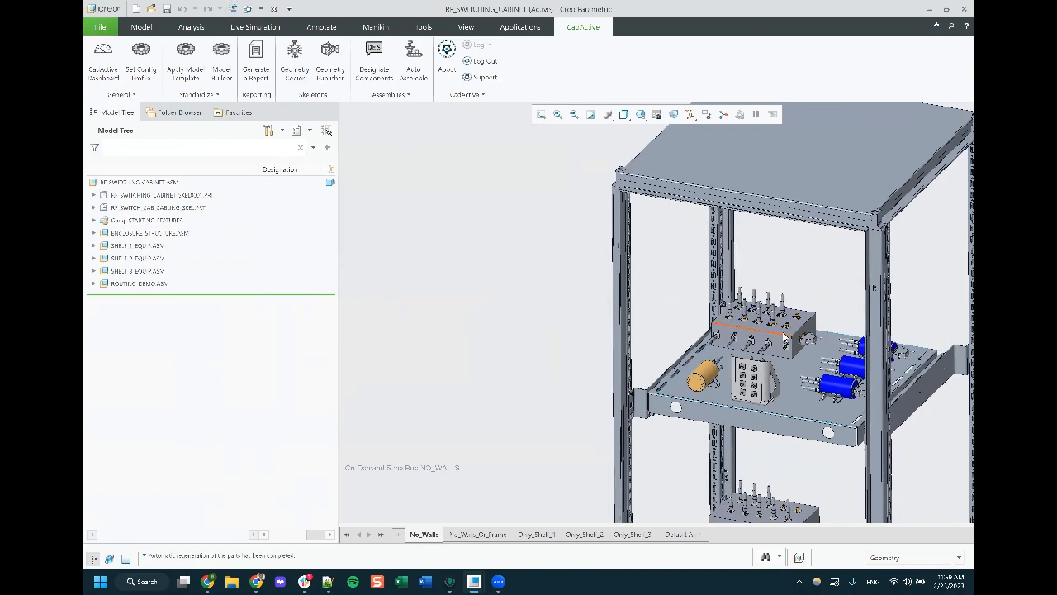
{"action": "scroll", "coordinate": [785, 337], "scroll_direction": "down", "scroll_amount": 5}
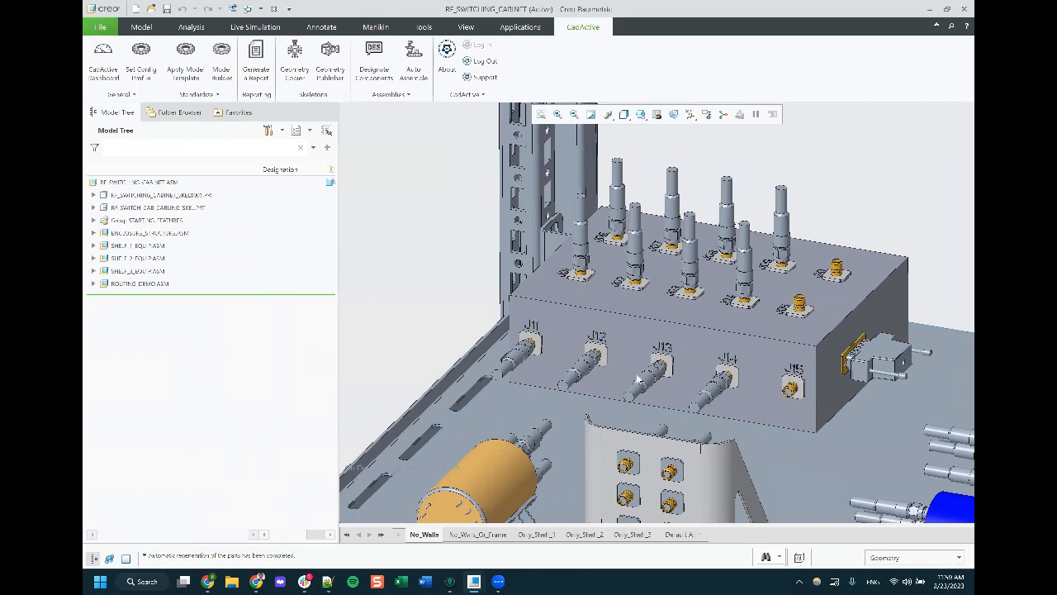
{"action": "scroll", "coordinate": [731, 344], "scroll_direction": "up", "scroll_amount": 6}
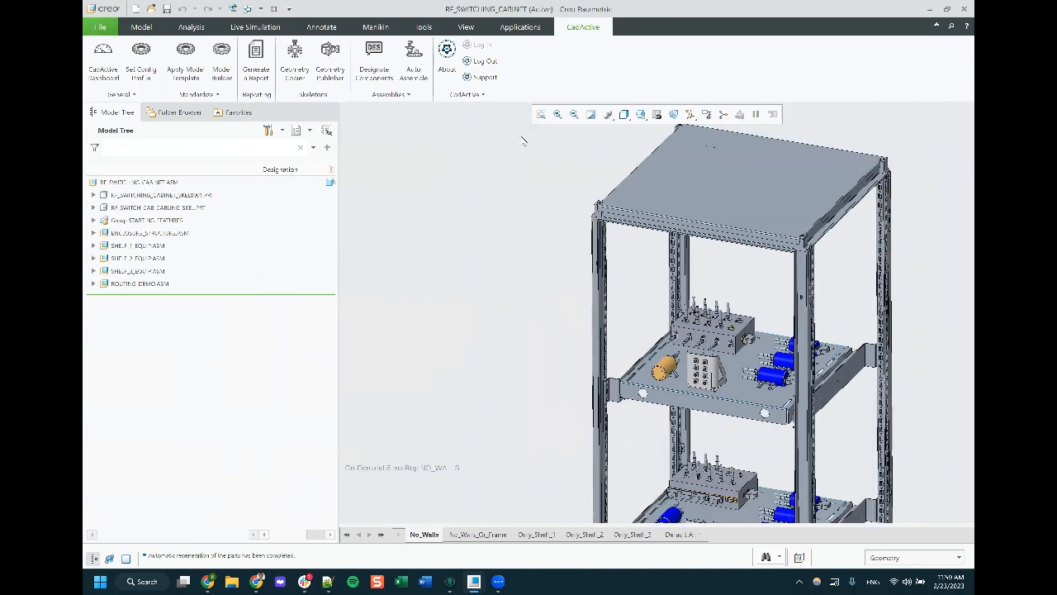